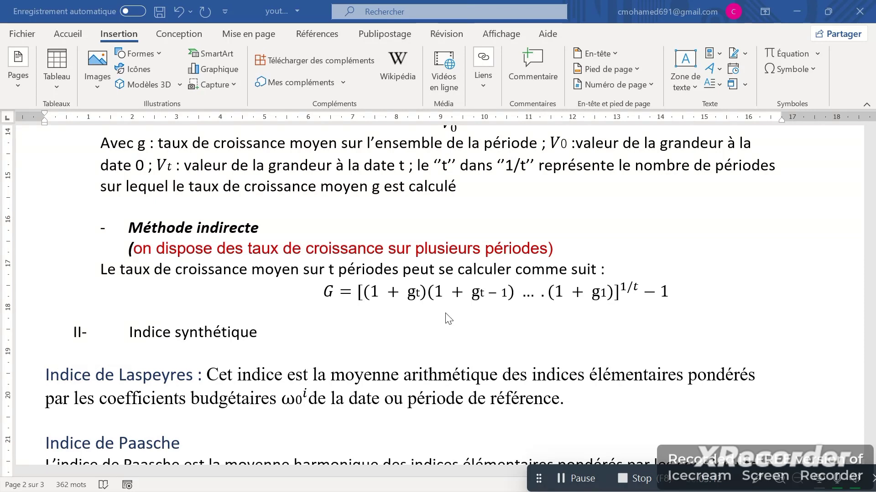
Review the Laspeyres, Paasche and Fisher index definitions and their price and quantity formula tables, by definition and by simplification
scroll(448, 318, "down", 3)
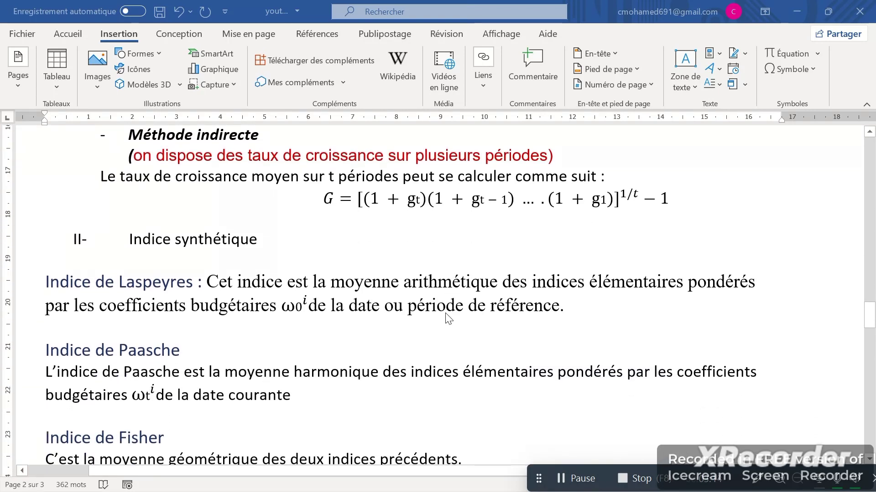
scroll(449, 318, "down", 2)
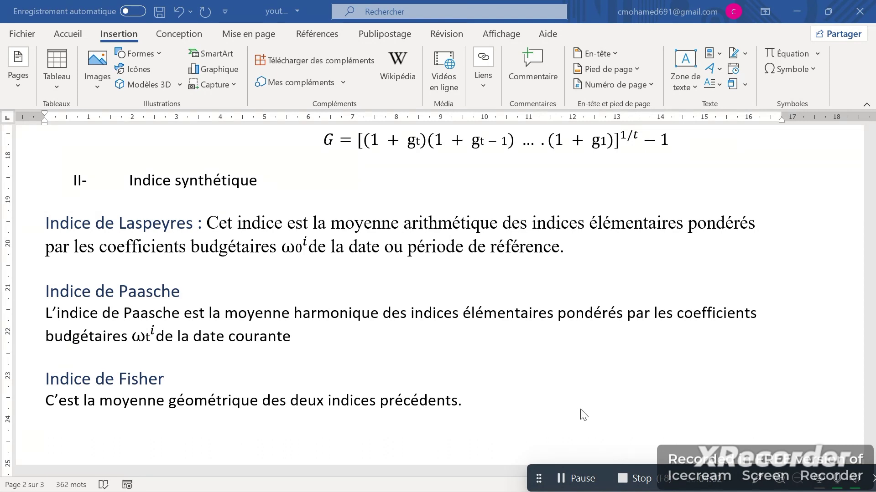
left_click(640, 478)
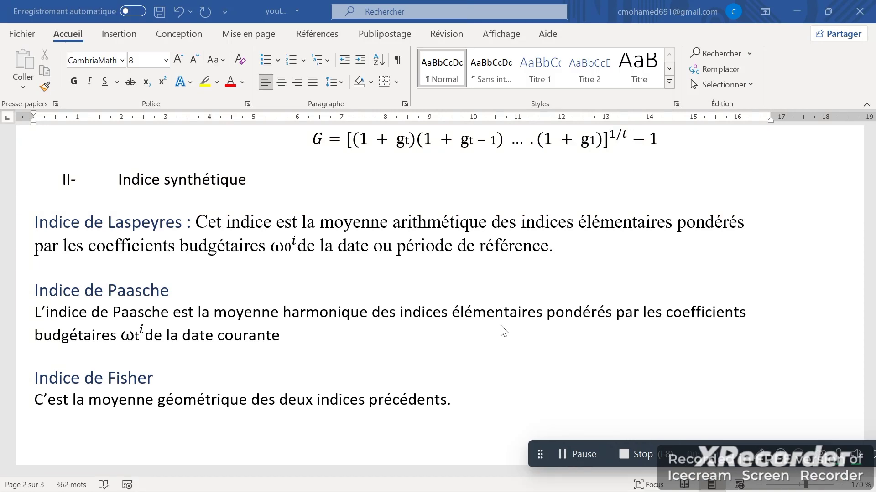
scroll(503, 331, "down", 4)
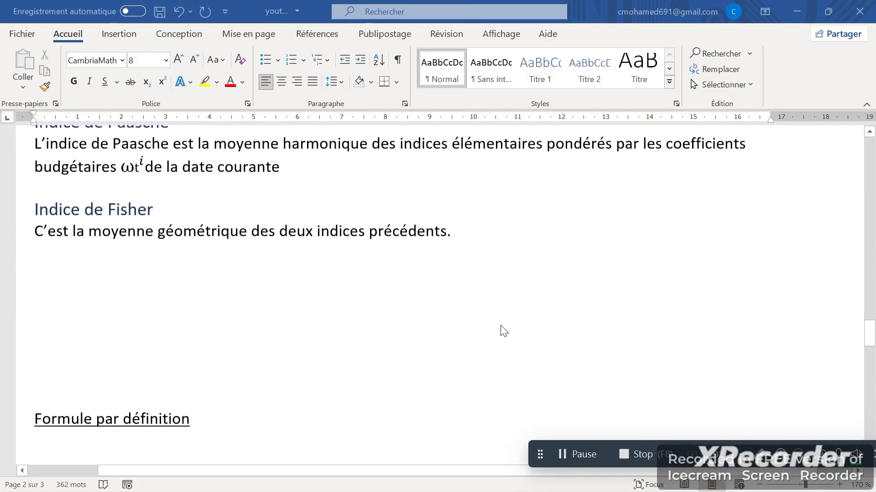
scroll(504, 332, "down", 2)
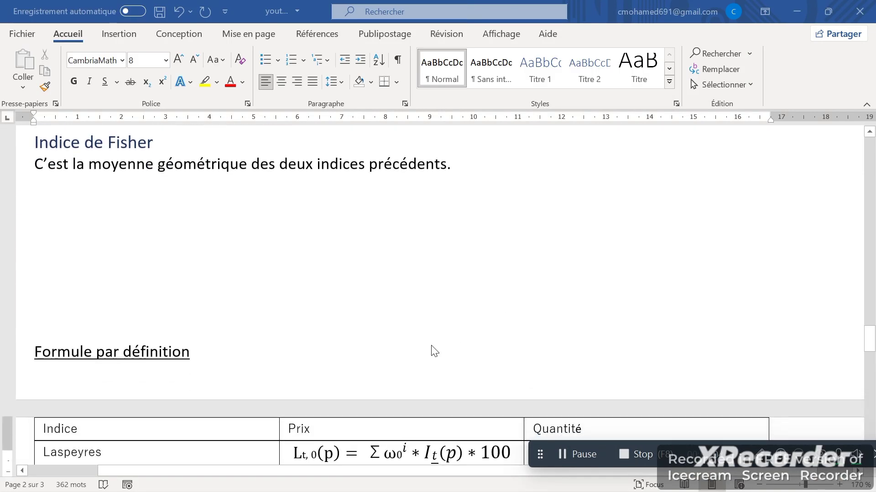
scroll(434, 351, "down", 5)
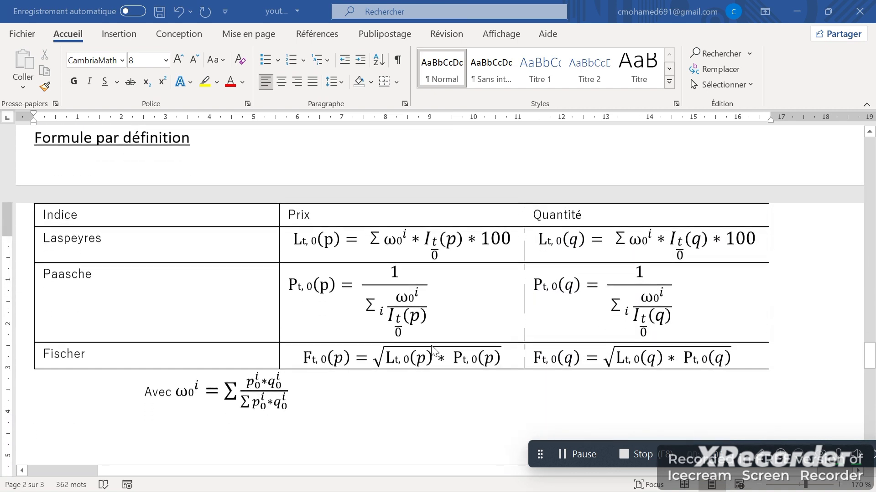
scroll(438, 353, "right", 2)
scroll(462, 334, "left", 4)
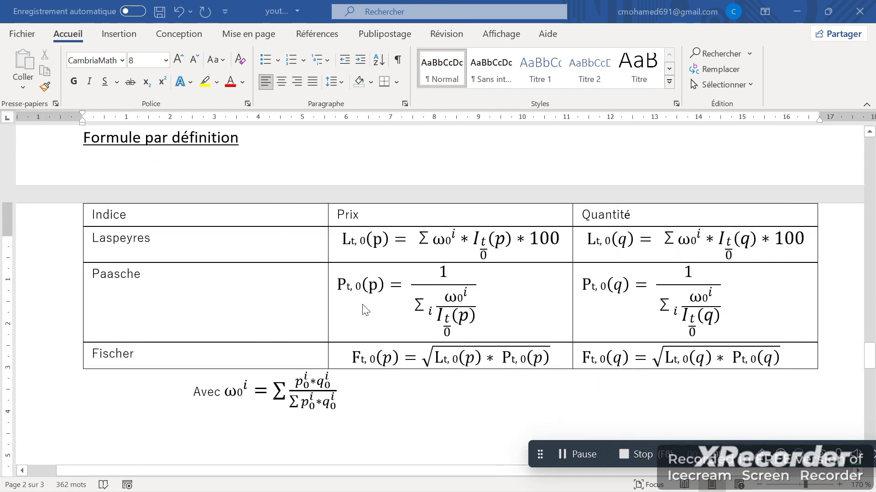
scroll(419, 348, "down", 1)
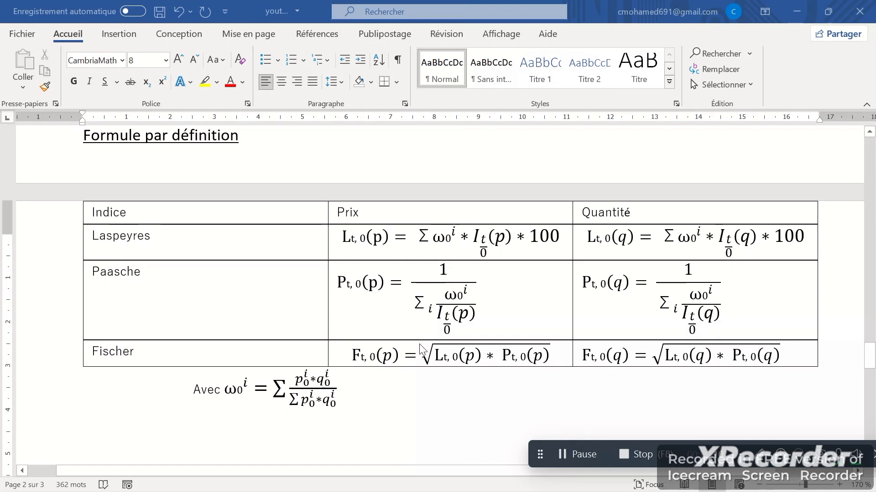
scroll(422, 351, "down", 3)
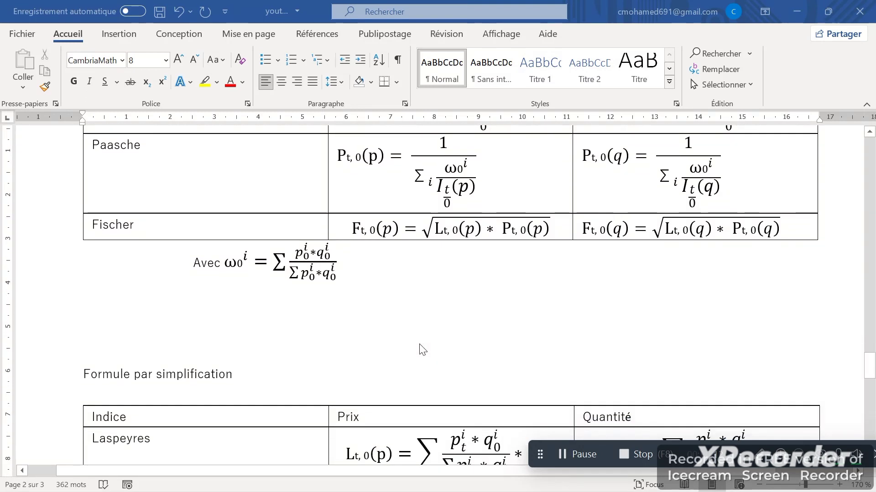
scroll(423, 350, "down", 3)
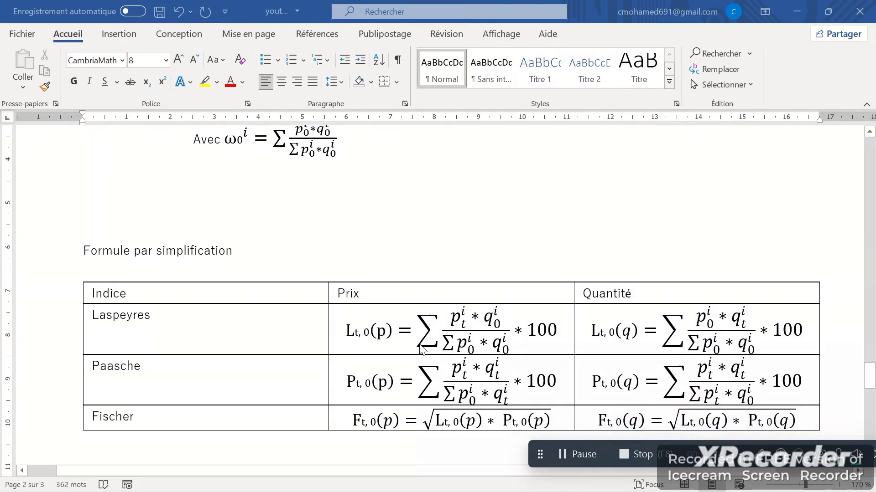
scroll(422, 351, "down", 2)
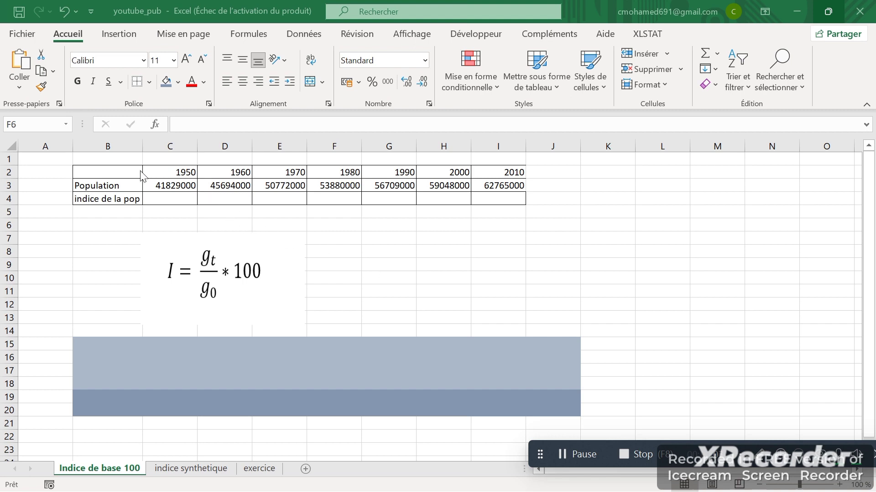
Label the year row of the population table "annee" in cell B2
left_click(123, 171)
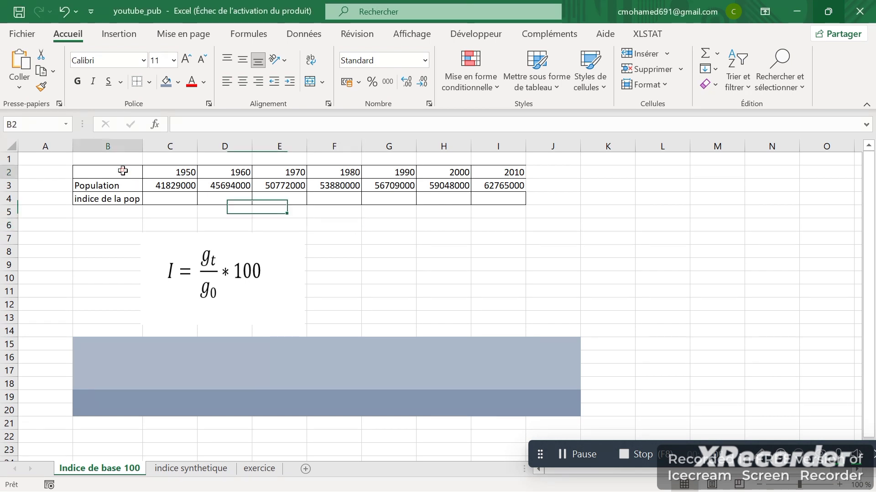
type("annee")
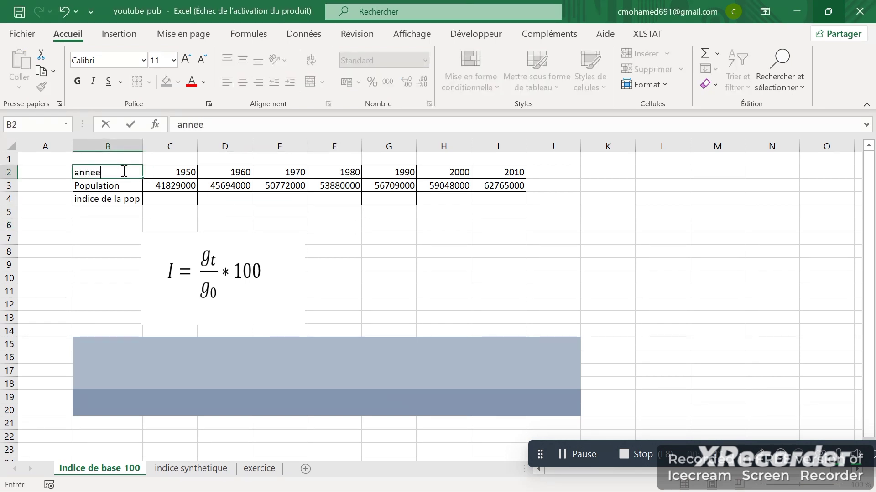
left_click(185, 215)
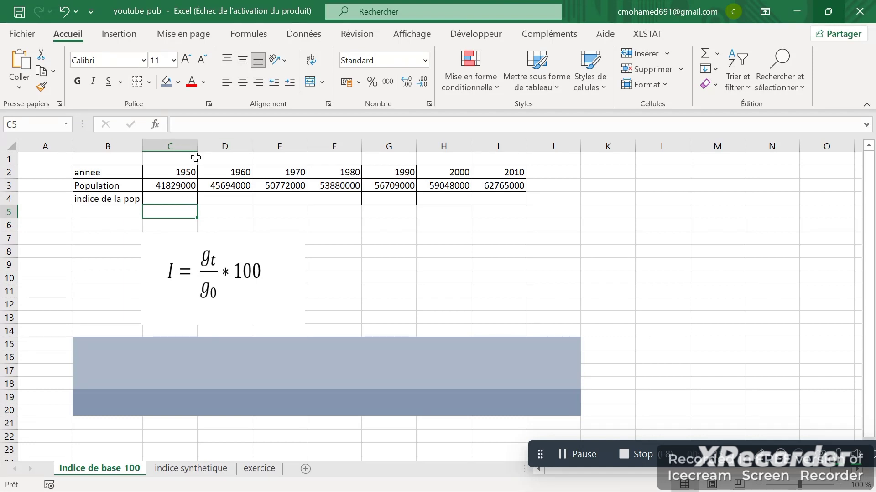
Enter the base index value 100 for 1950 in cell C4
left_click(181, 195)
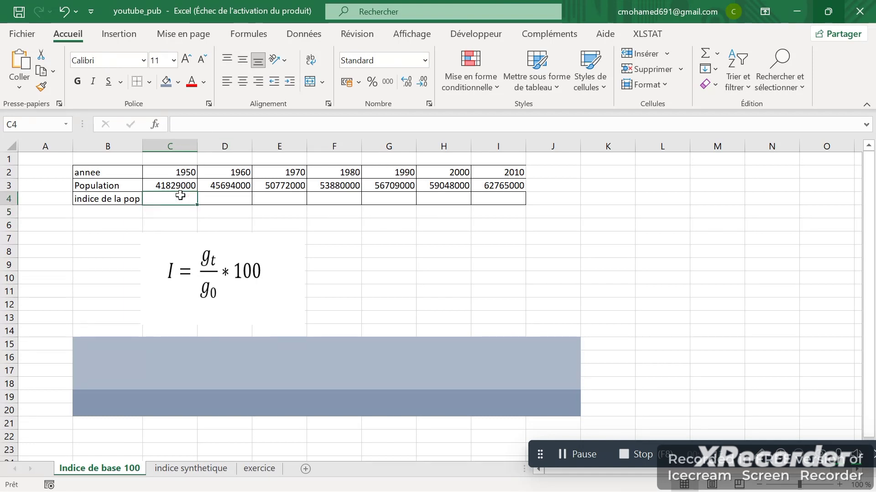
type("100")
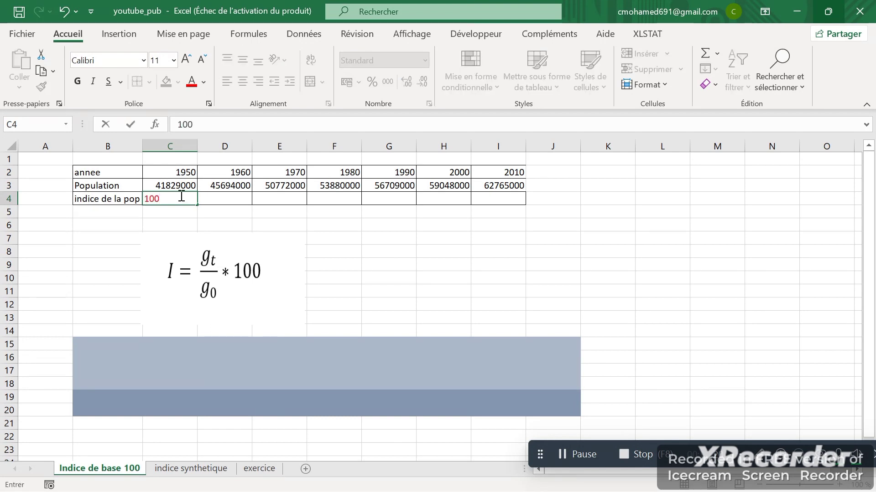
key("Return")
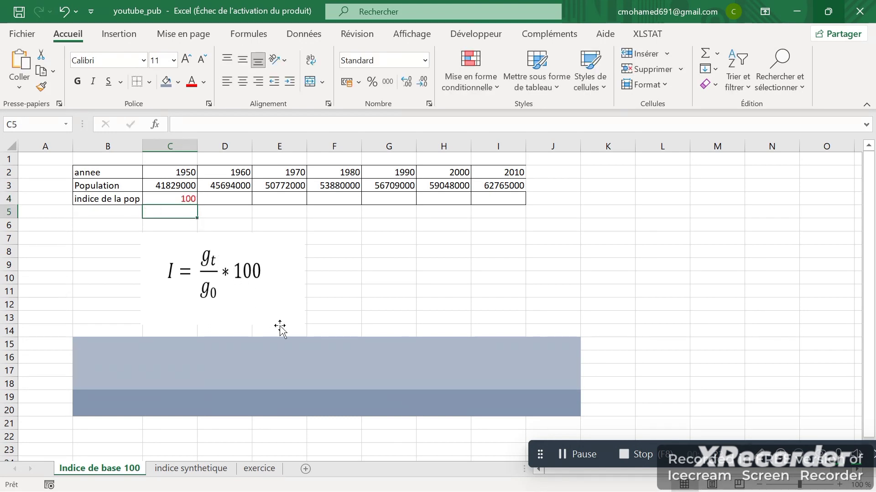
left_click(562, 465)
left_click_drag(562, 465, 576, 445)
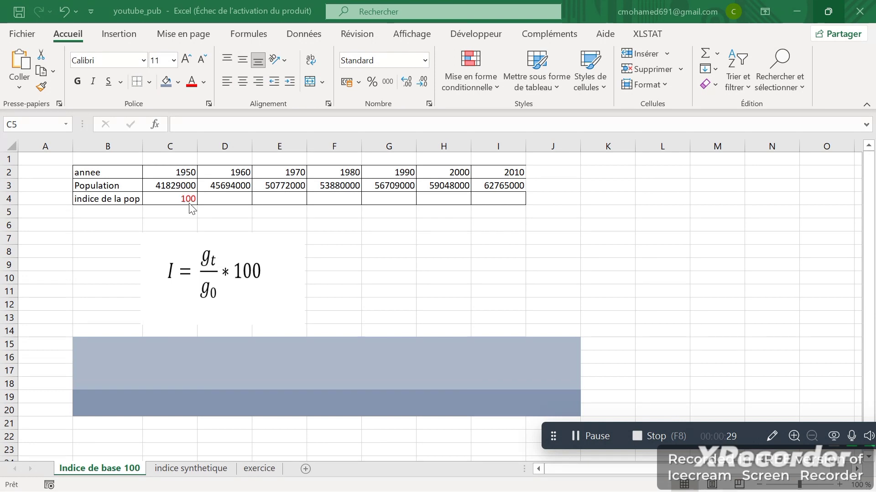
Calculate the 1960 population index in cell D4 with the formula =D3/C3*100
left_click(222, 199)
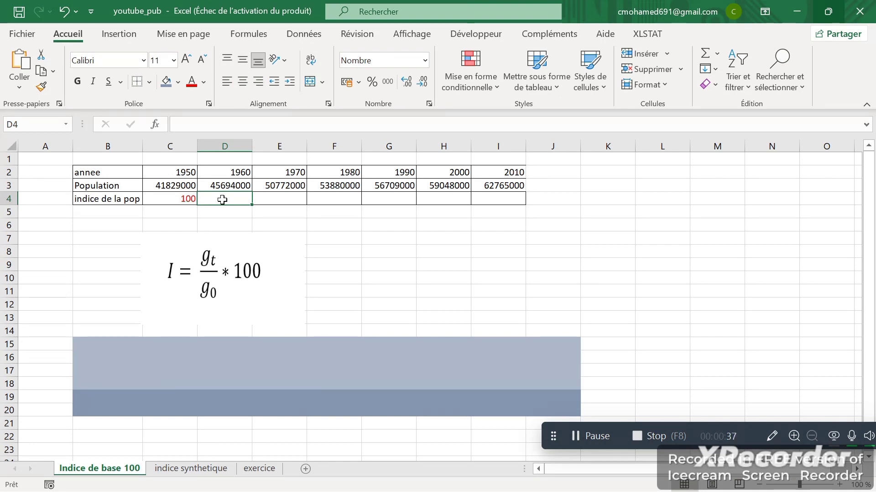
type("=")
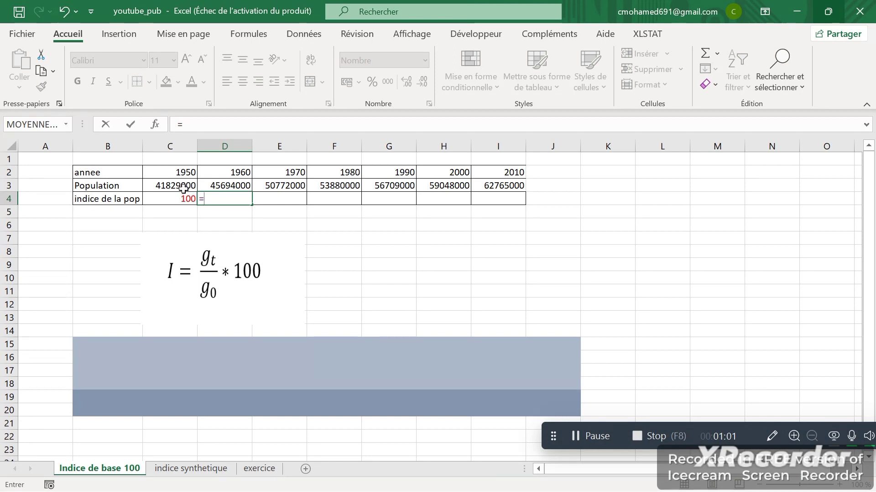
left_click(235, 184)
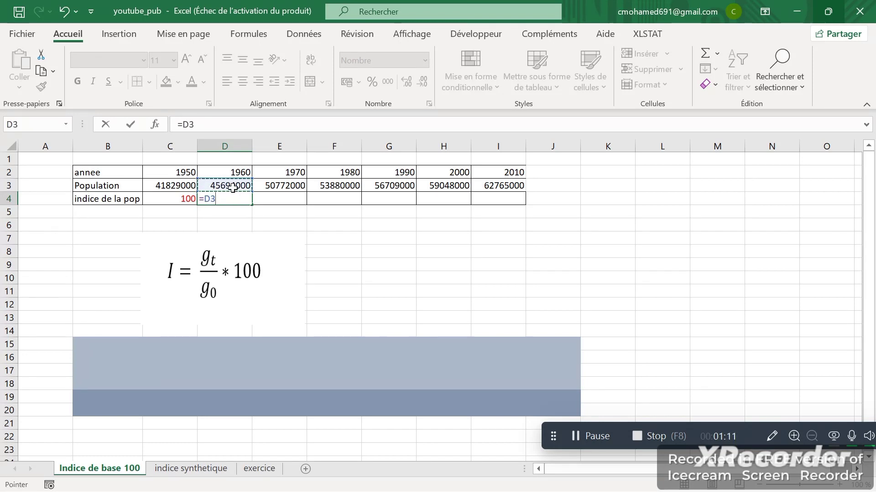
type("/")
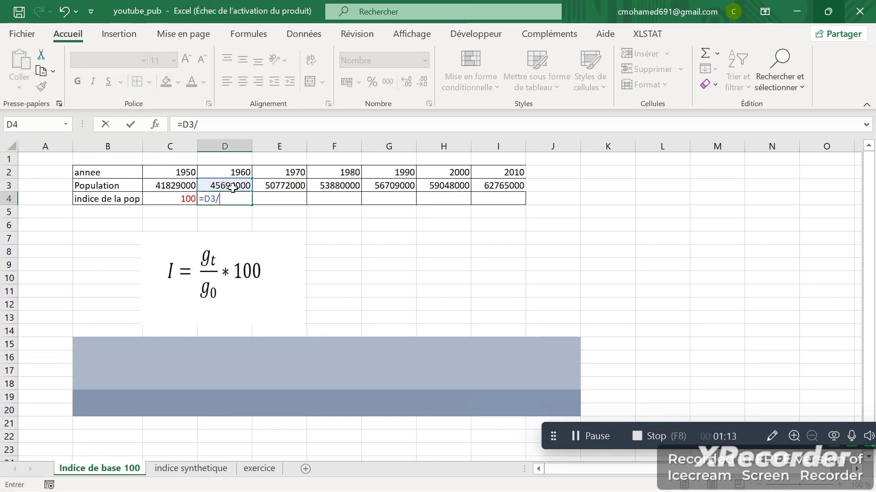
left_click(182, 189)
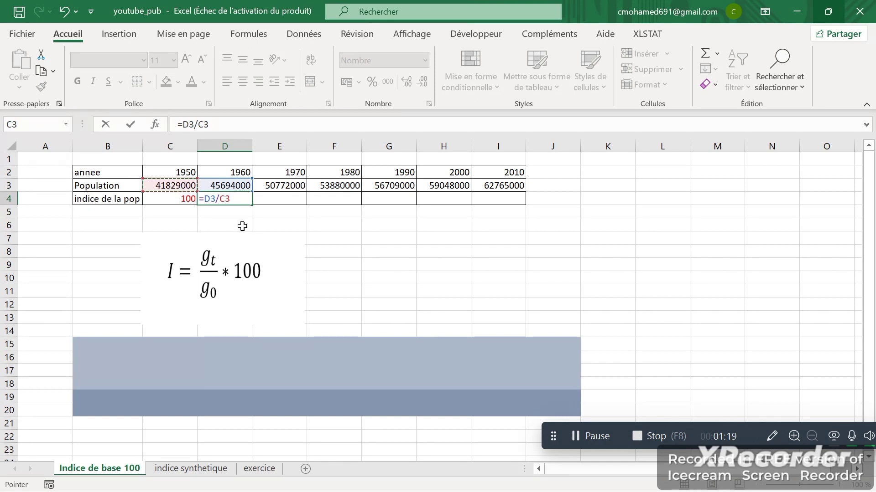
type("*")
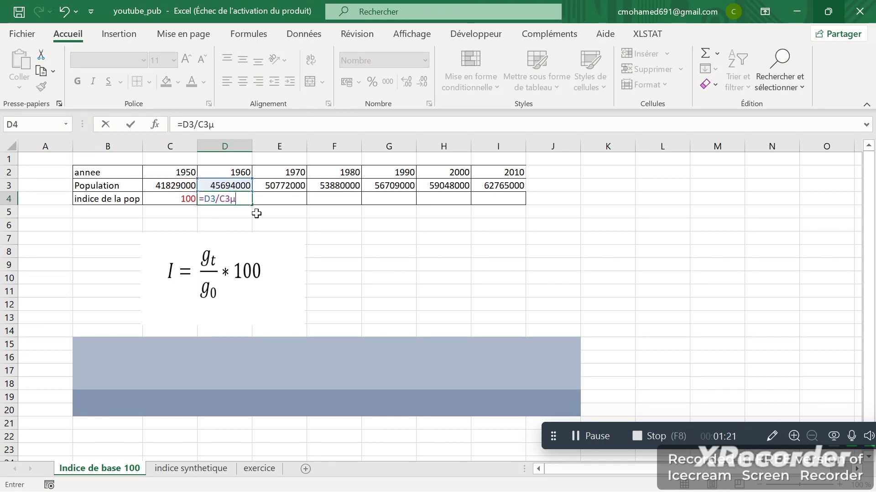
type("100")
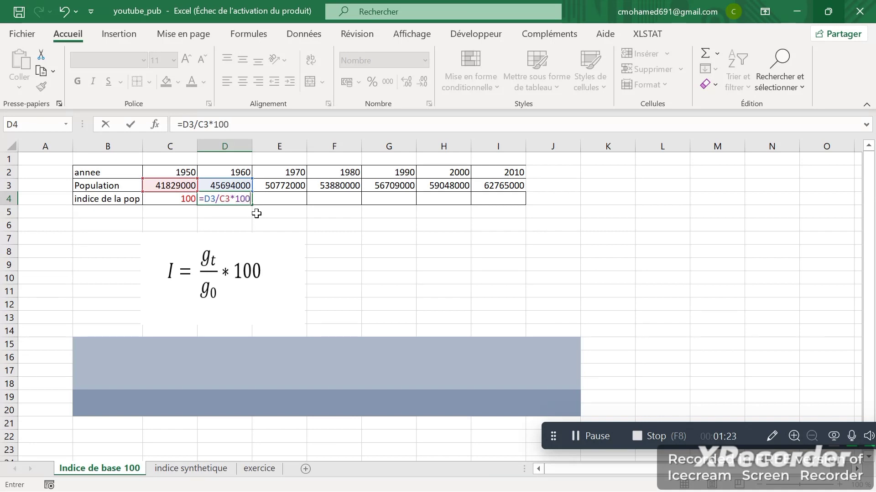
key("Return")
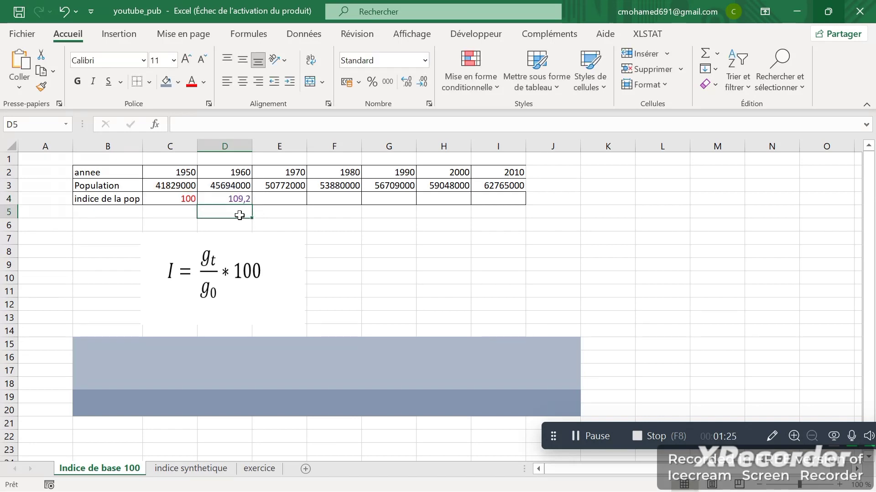
Calculate the 1970 population index in cell E4 with the formula =E3/C3*100
left_click(264, 203)
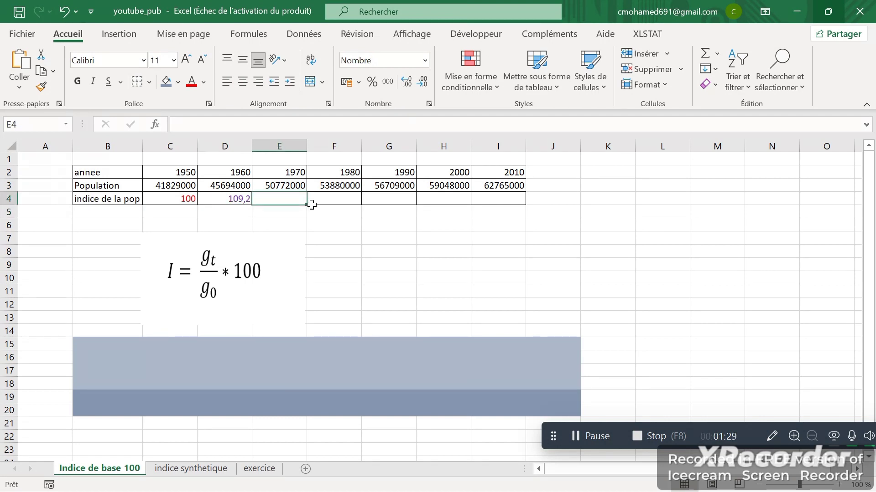
type("=")
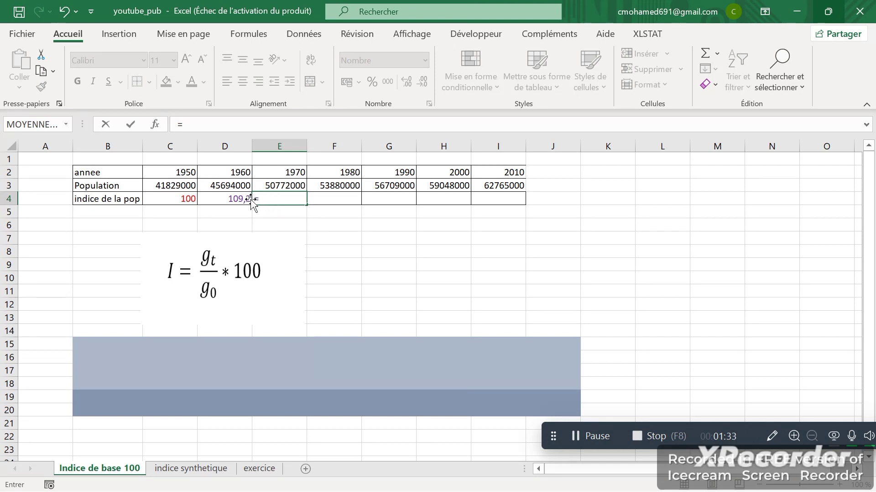
left_click(303, 186)
type("/")
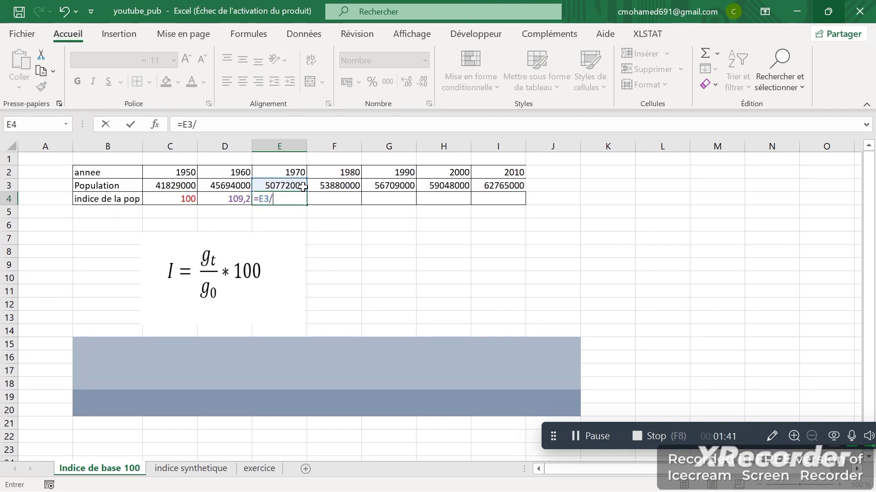
left_click(181, 185)
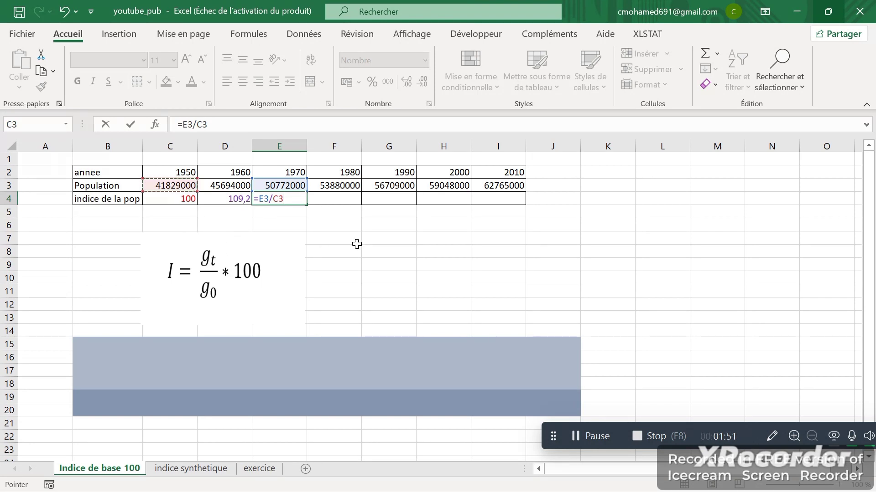
type("*1")
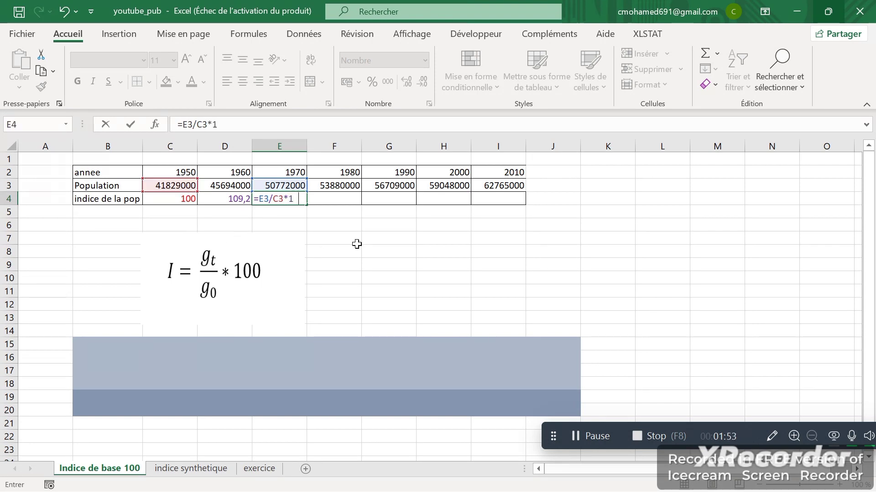
type("00")
key("Return")
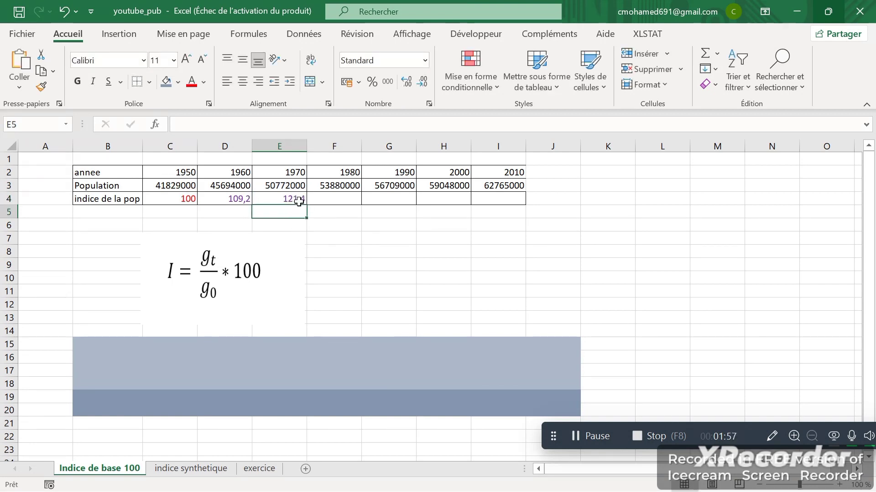
Make the base-year reference absolute in the 1960 index formula in D4, giving =D3/$C$3*100
left_click(246, 200)
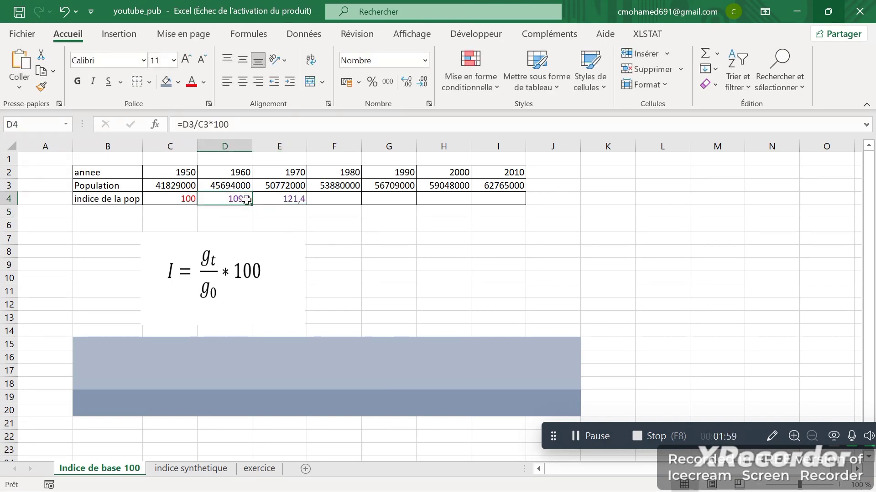
double_click(247, 199)
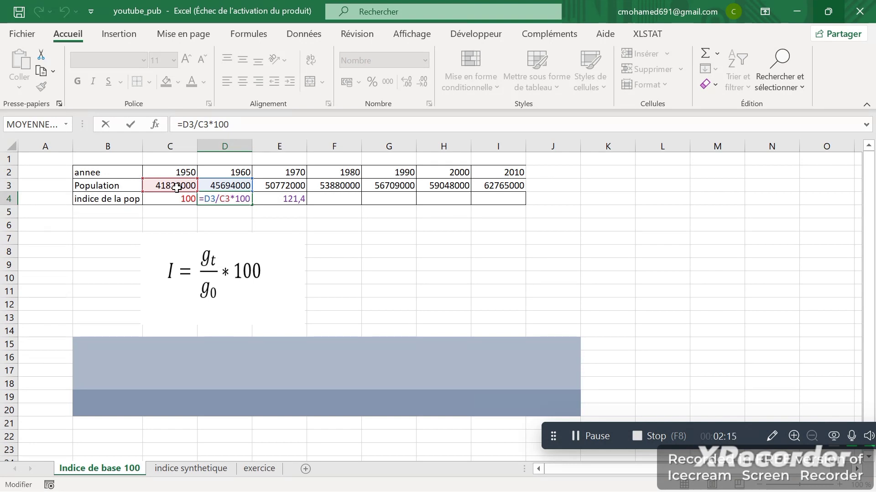
key("F4")
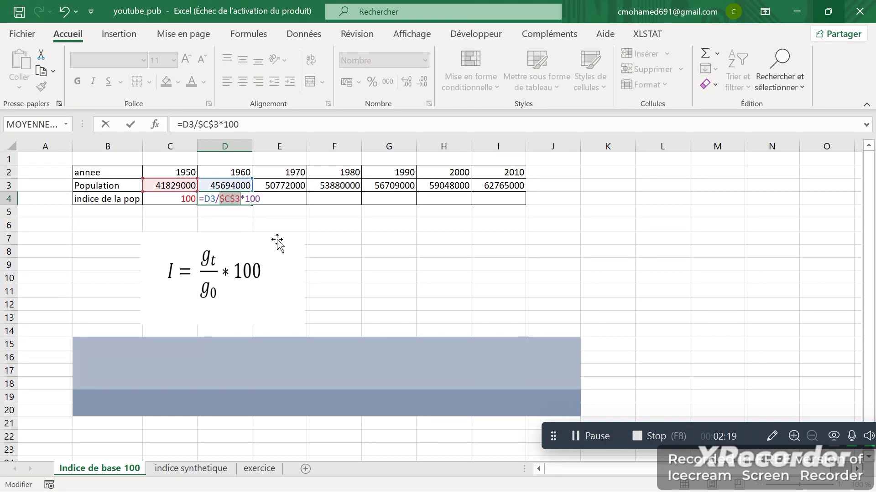
key("Return")
Fill the D4 index formula across to I4 to calculate the indices for 1970 through 2010
left_click(240, 198)
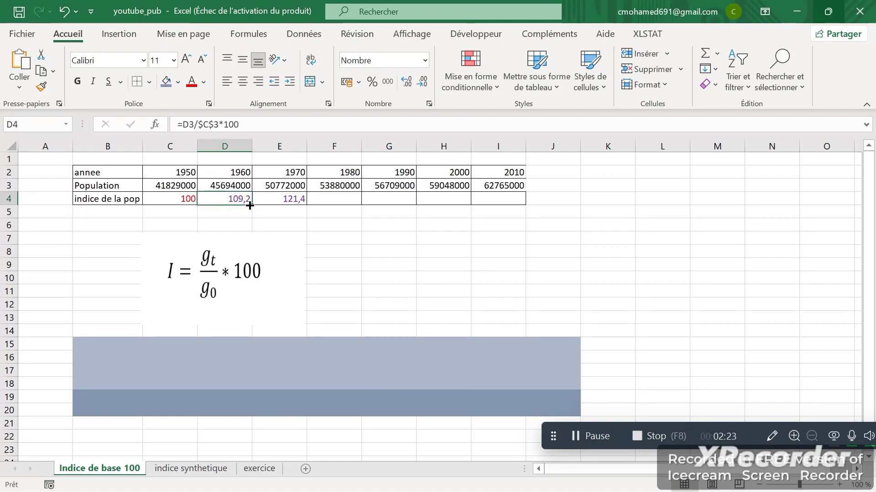
left_click_drag(250, 205, 498, 199)
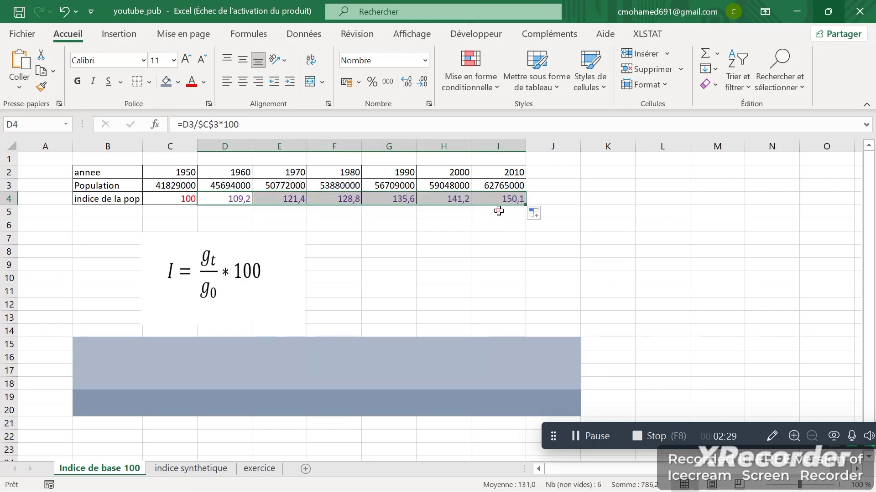
left_click(498, 210)
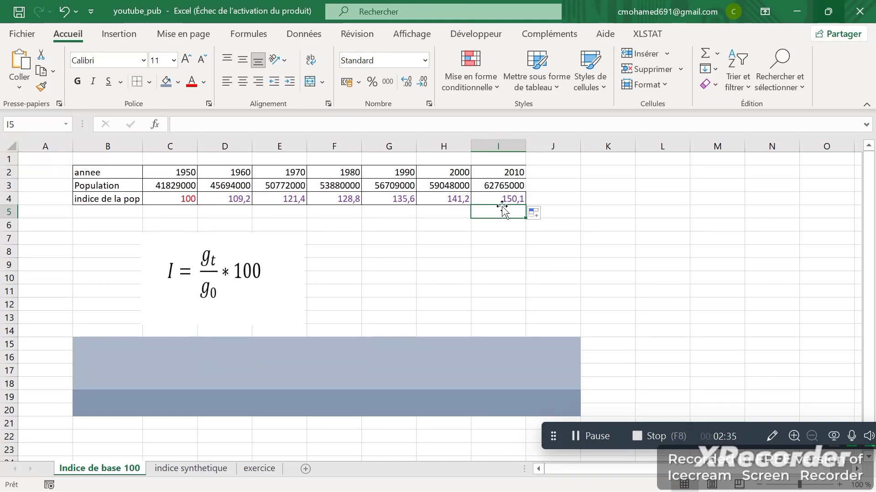
left_click(418, 250)
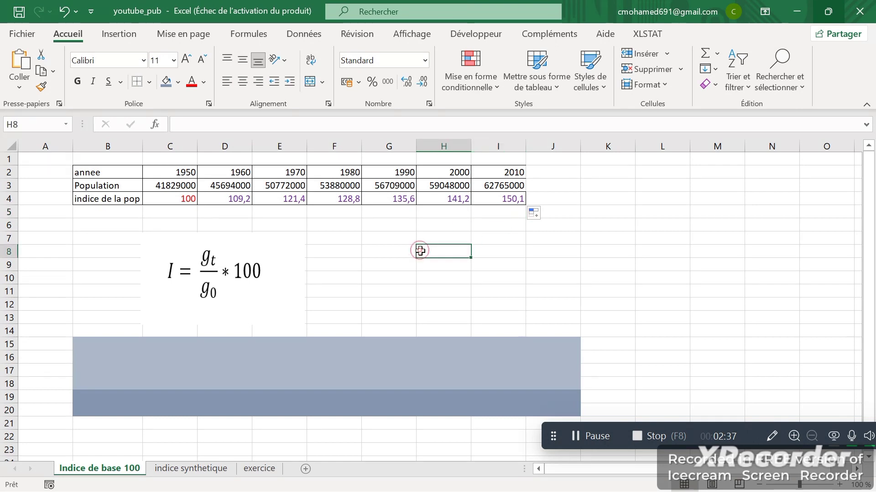
Insert a scatter chart with smooth lines and no markers from the population table, and move it clear of the formula image
left_click(313, 201)
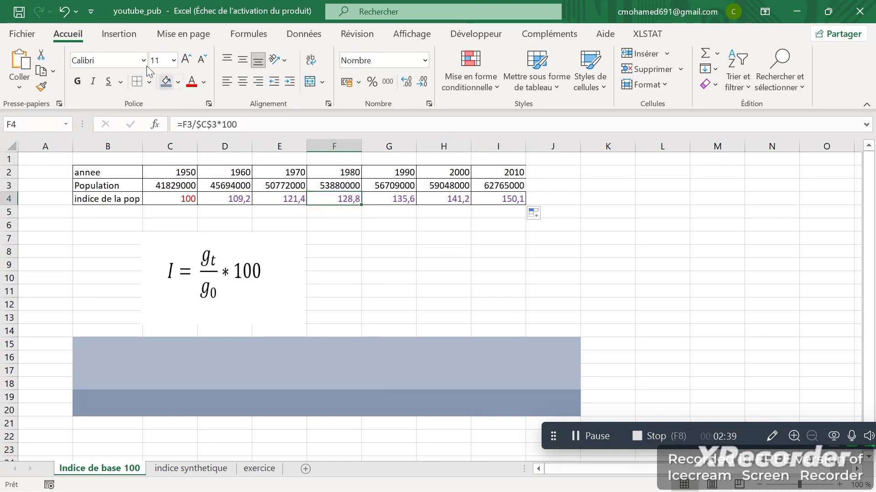
left_click(125, 37)
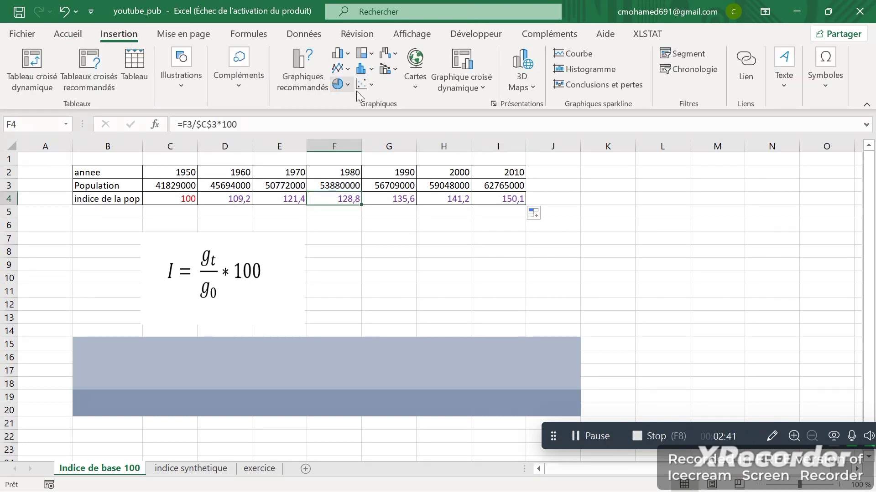
left_click(370, 85)
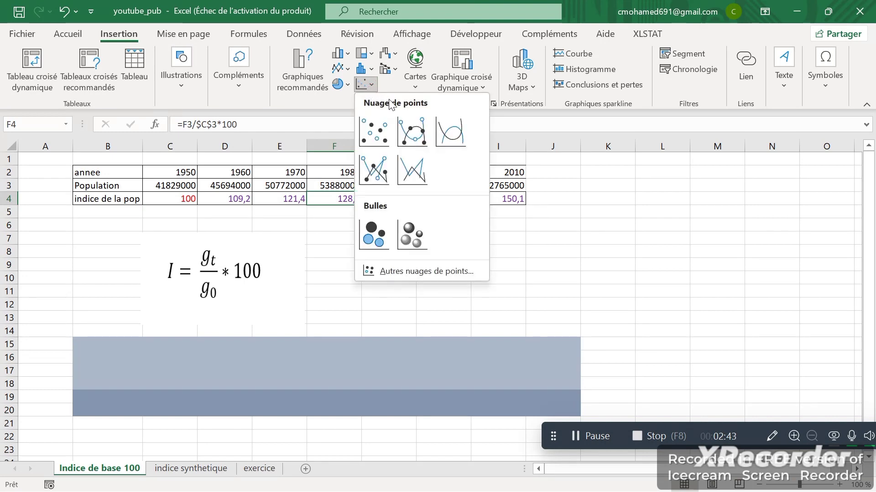
left_click(450, 133)
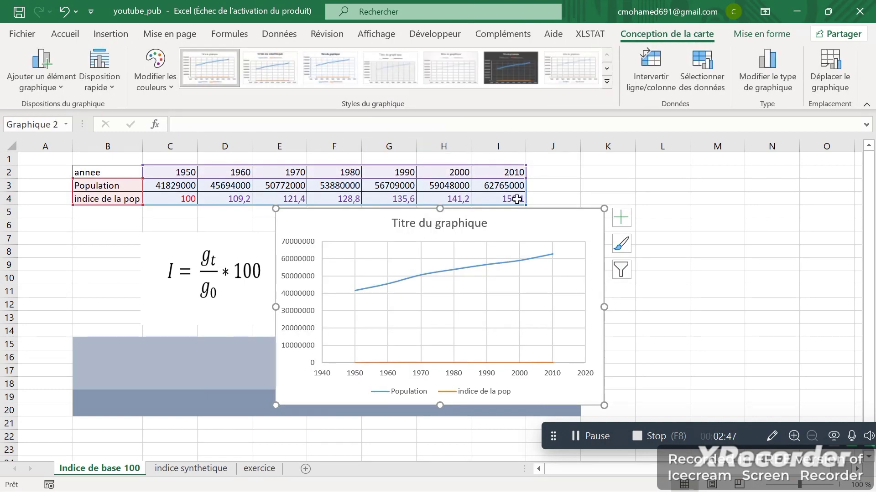
left_click_drag(546, 219, 728, 208)
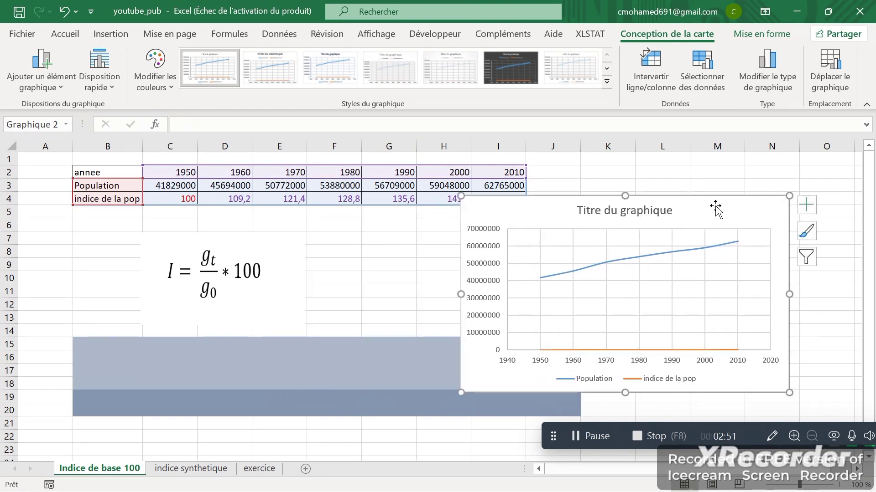
right_click(716, 208)
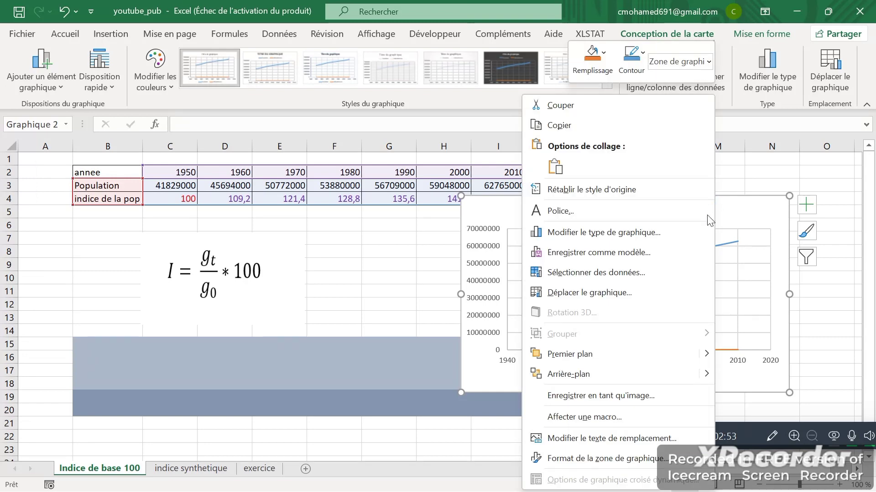
left_click(657, 277)
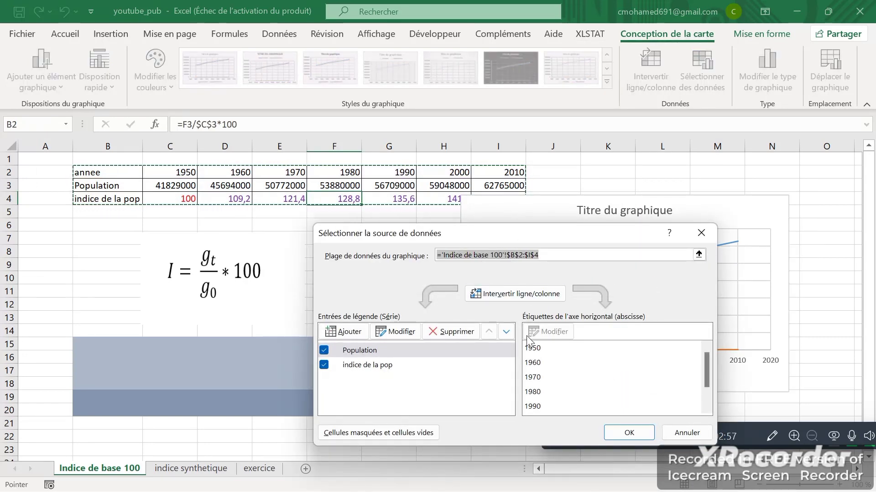
left_click(329, 352)
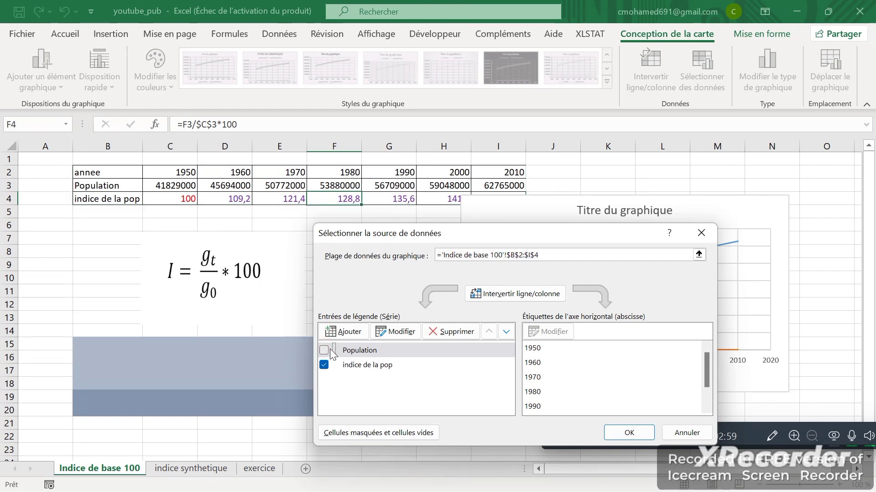
left_click(324, 351)
left_click(324, 365)
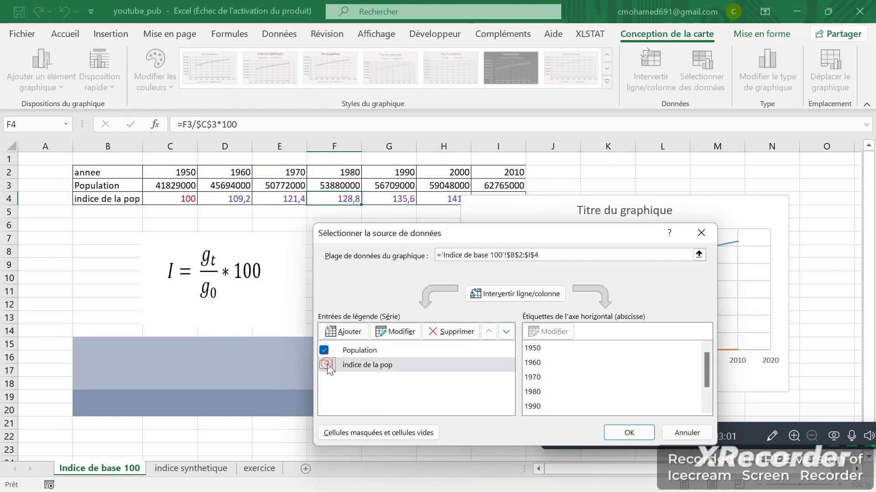
left_click(452, 332)
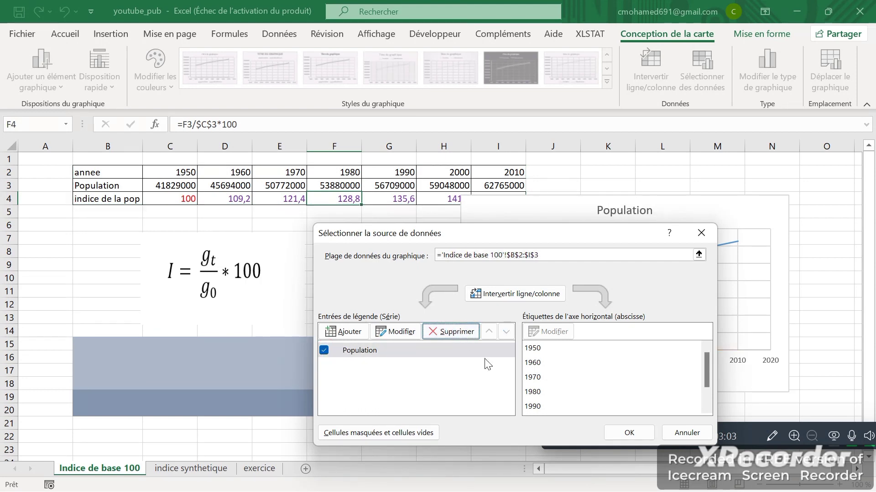
left_click(685, 433)
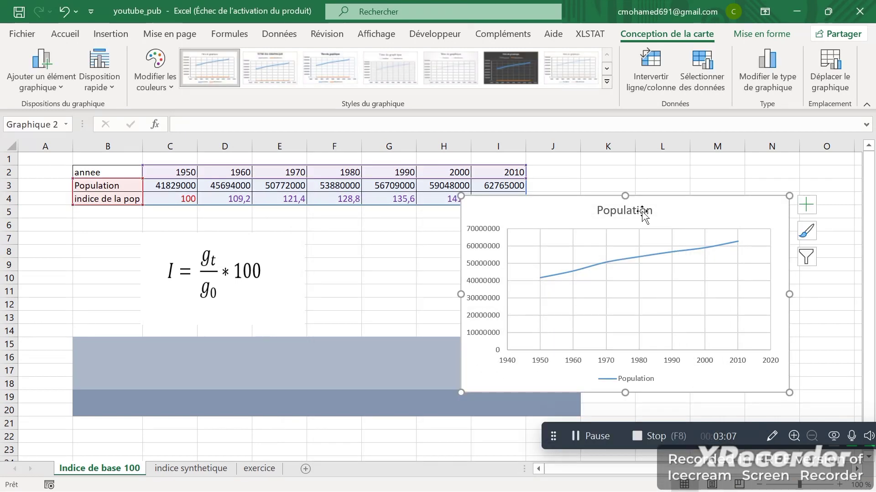
Show only the "indice de la pop" series in the chart instead of Population, and add data labels to it
right_click(677, 216)
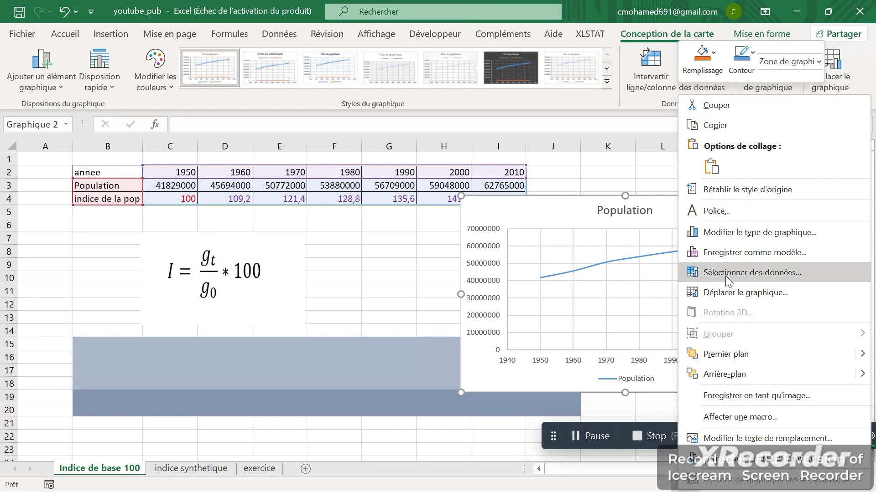
left_click(752, 275)
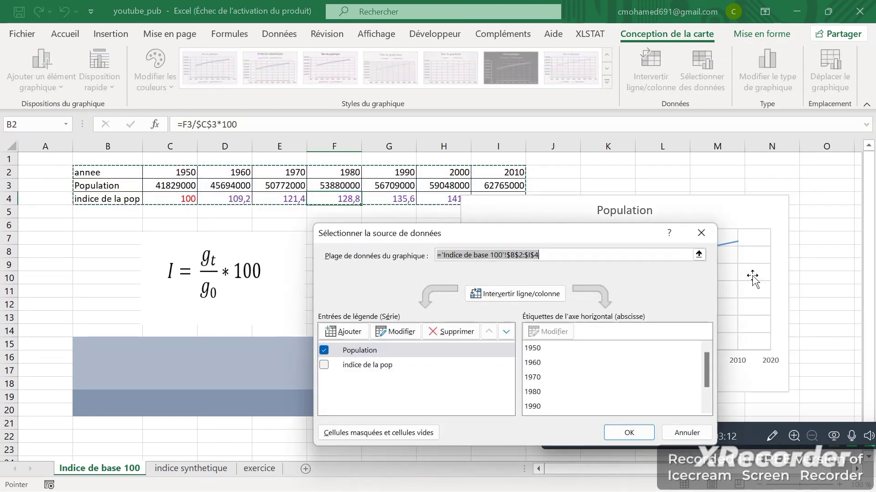
left_click(324, 365)
left_click(324, 351)
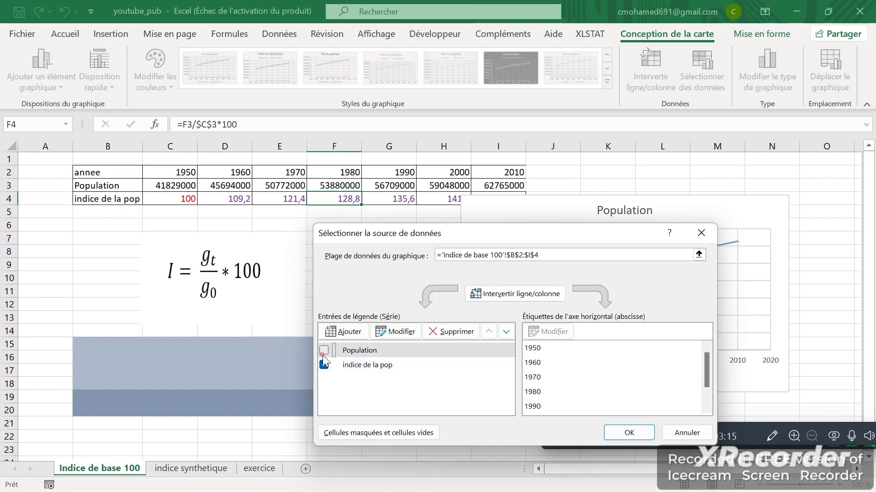
left_click(613, 431)
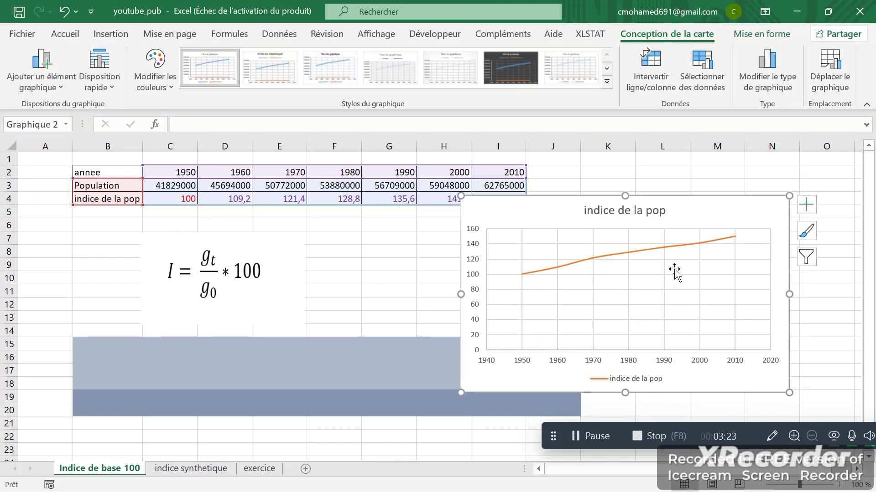
left_click(806, 206)
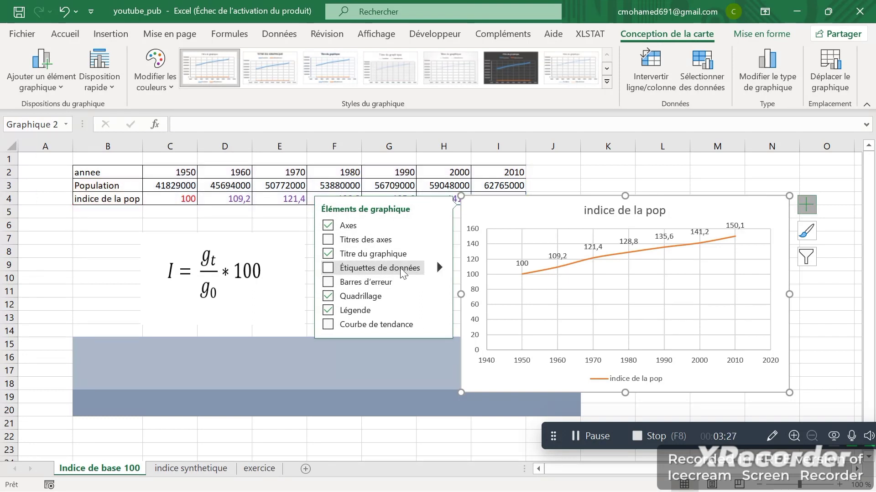
left_click(328, 268)
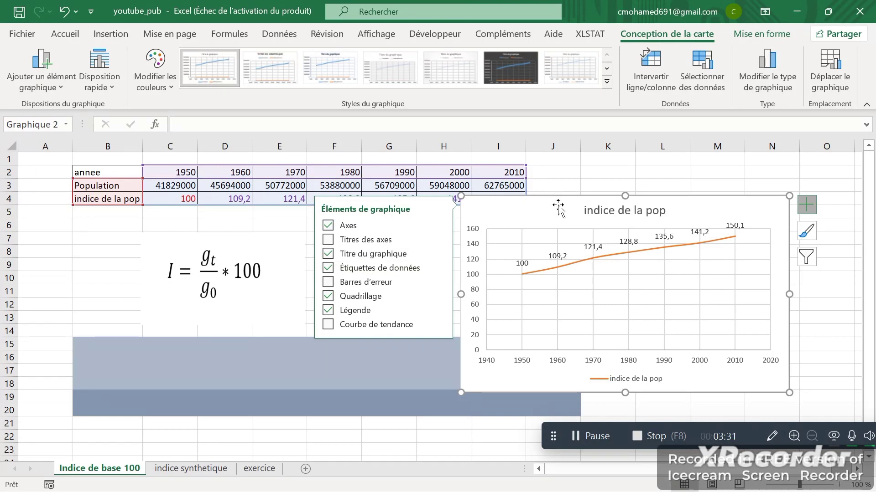
Move the index chart beside the population table and shrink it to span about columns J to O, rows 2 to 14
left_click_drag(558, 197, 618, 174)
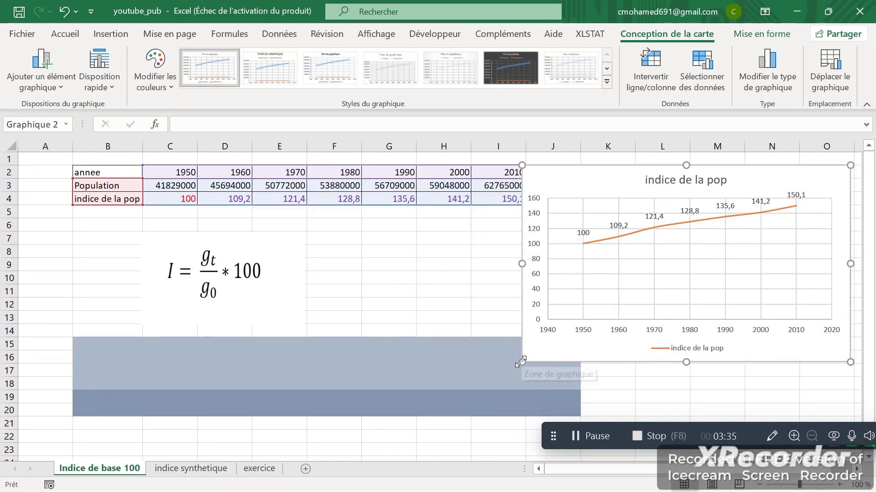
left_click_drag(523, 363, 557, 327)
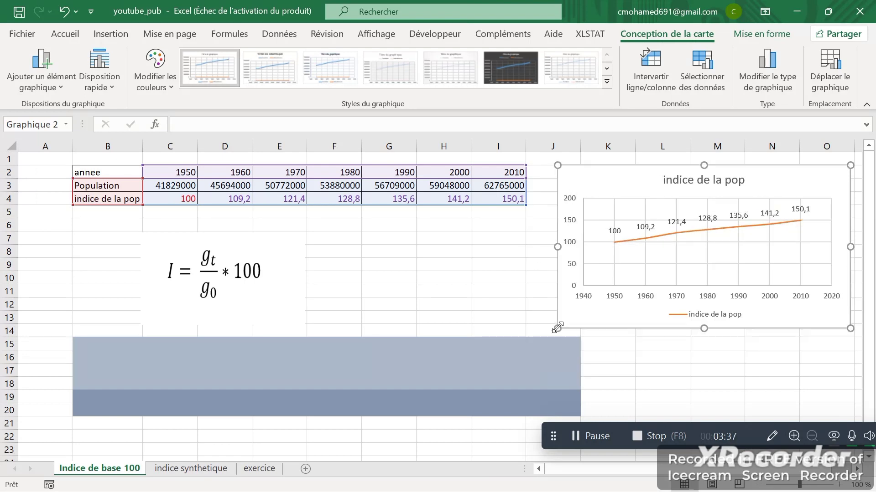
left_click(620, 348)
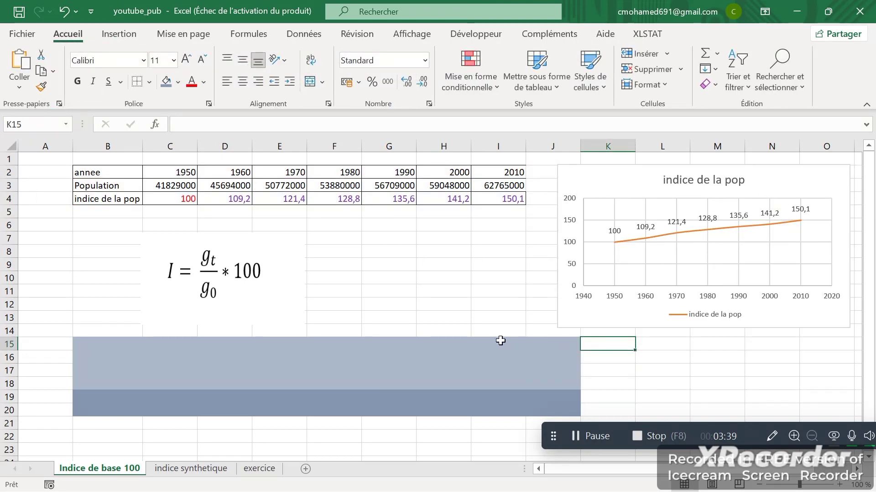
left_click(411, 341)
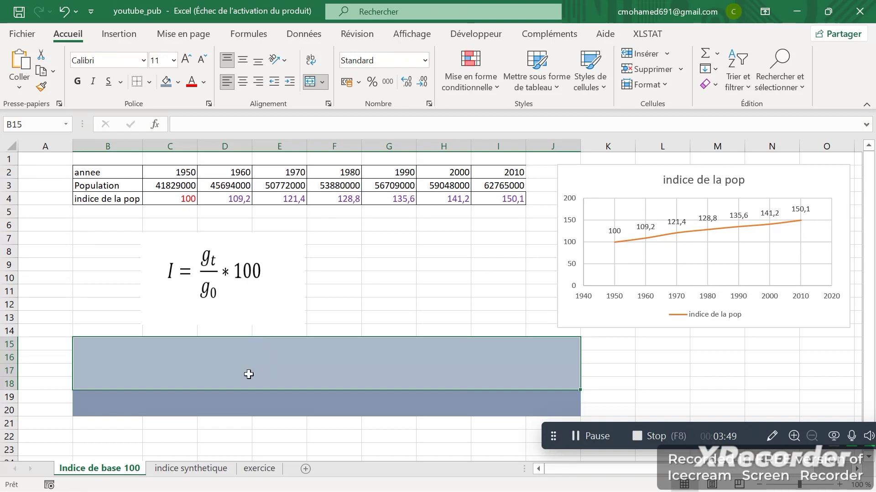
type("L")
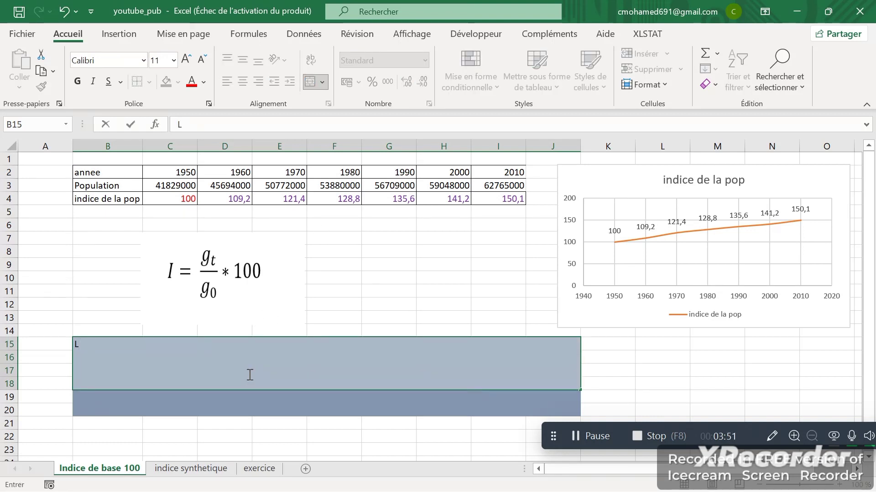
type("4I")
key("BackSpace")
key("BackSpace")
key("Tab")
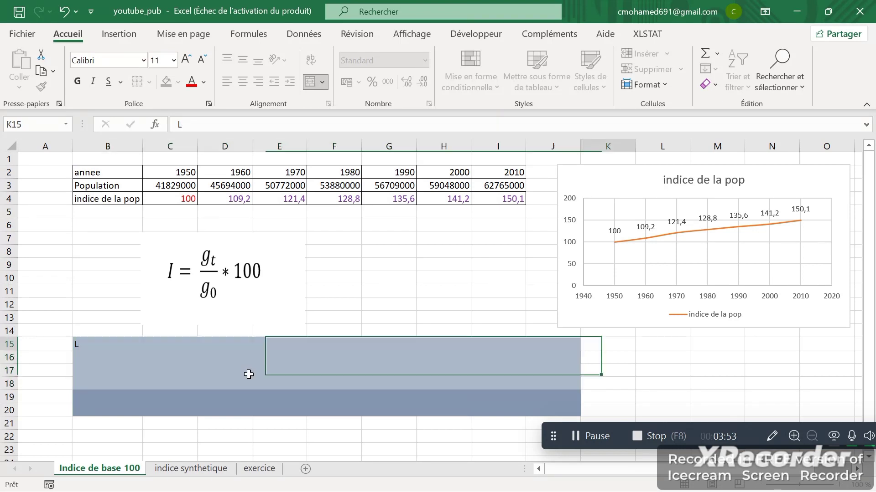
type("4")
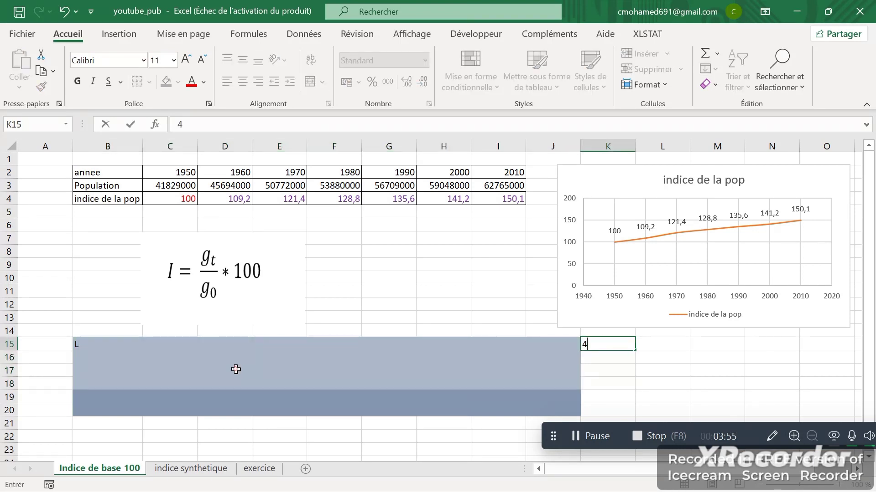
Write "l'indice de la population passe de 100 a 128,8" in the merged cell B15 below the formula image
left_click(235, 369)
type("4")
key("BackSpace")
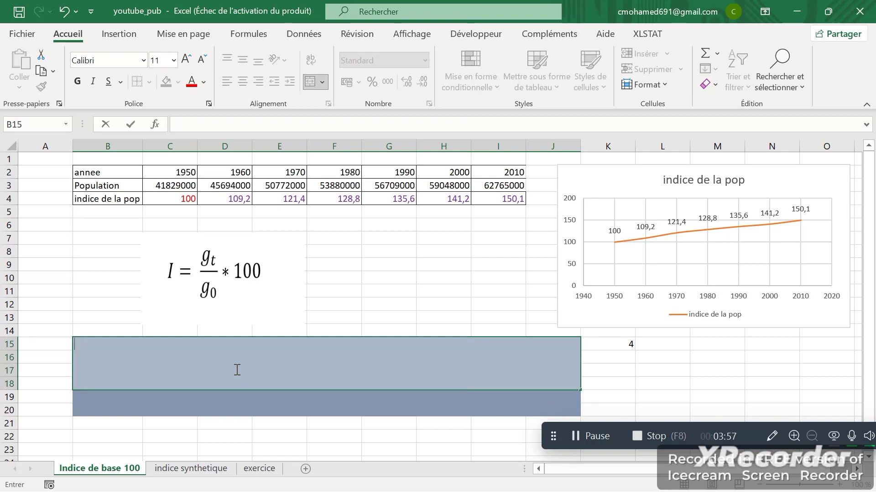
type("I")
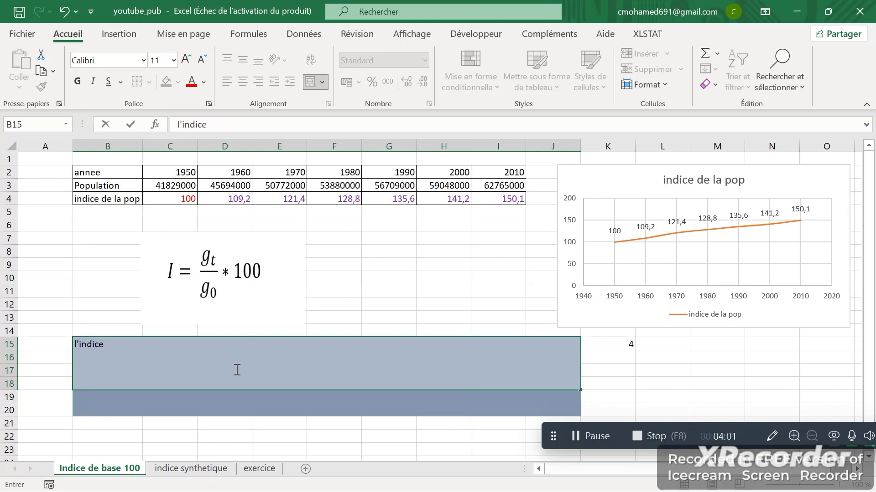
type("'indice de ")
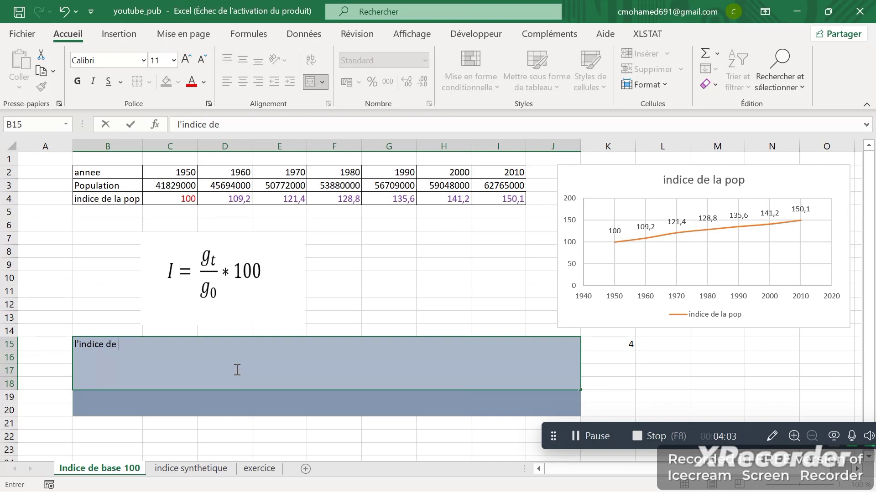
type("la popula")
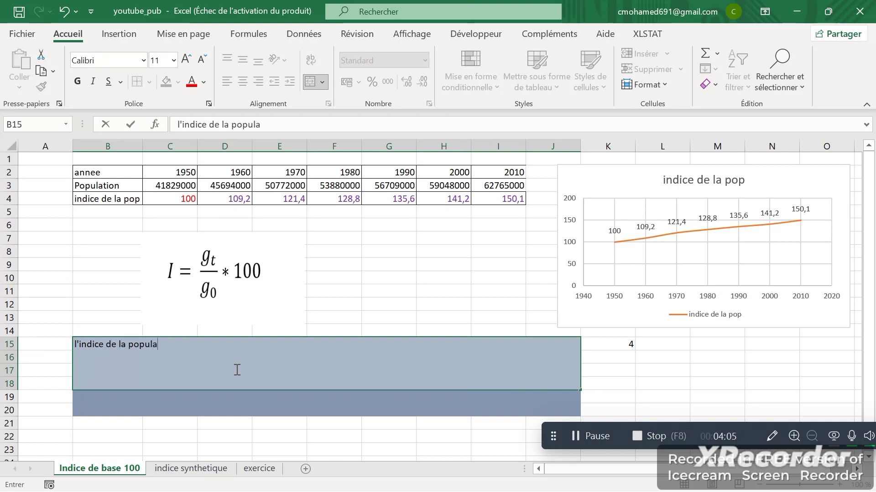
type("tion passe de")
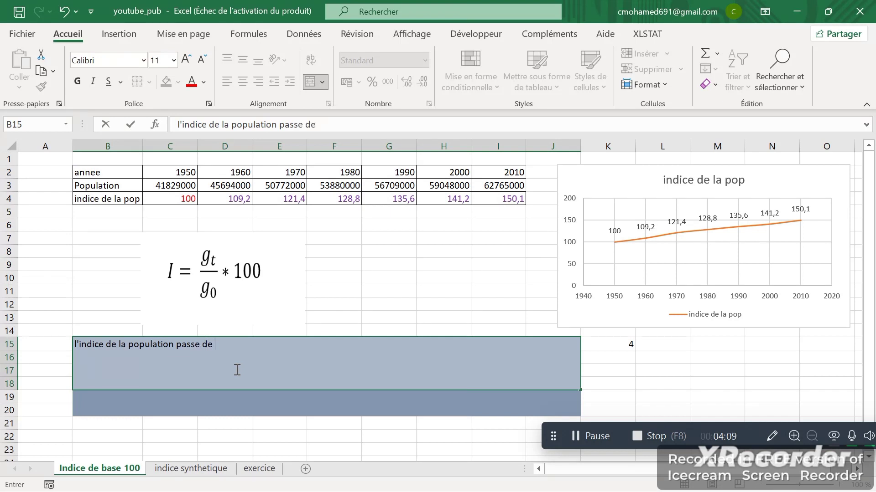
type(" 100")
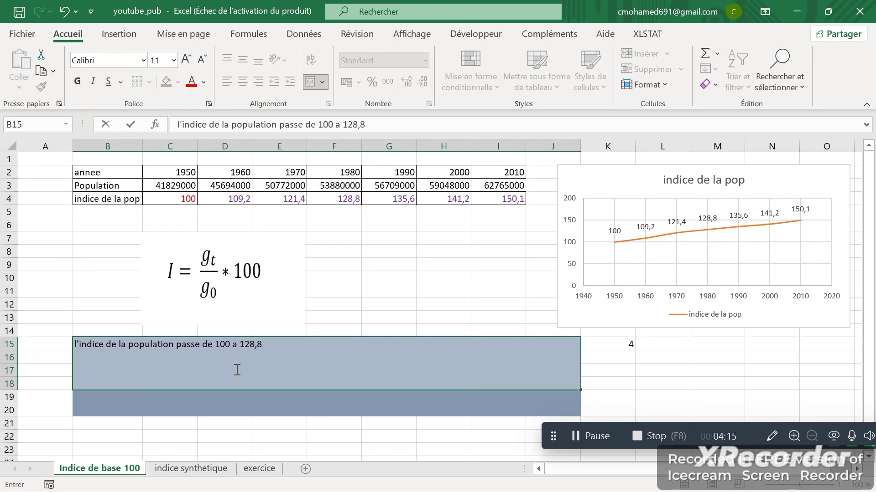
type("a 128,8 ")
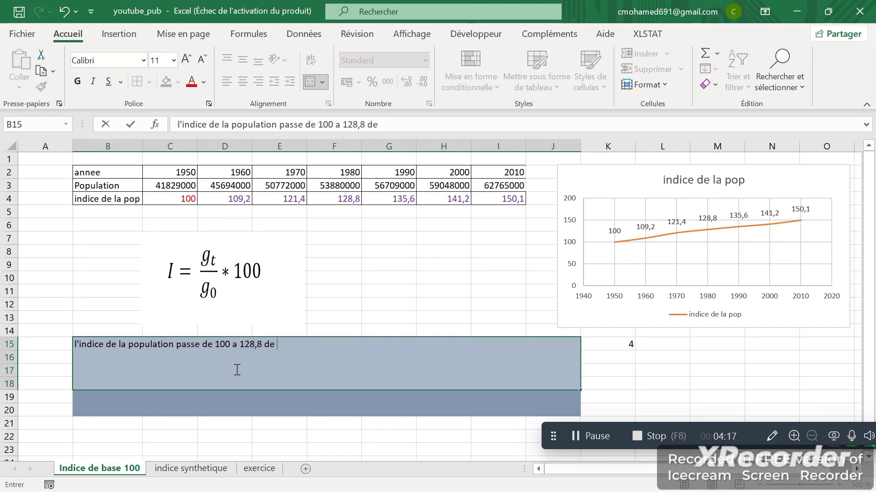
Complete the B15 sentence with "de lanne 1950 a 1980"
type("de lanne ")
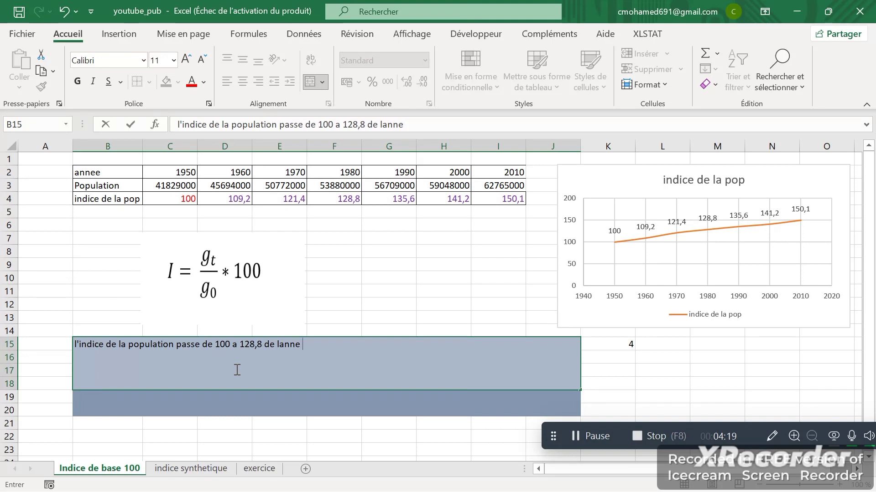
type("1")
type("50 a 2010")
key("BackSpace")
key("BackSpace")
key("BackSpace")
type("1980")
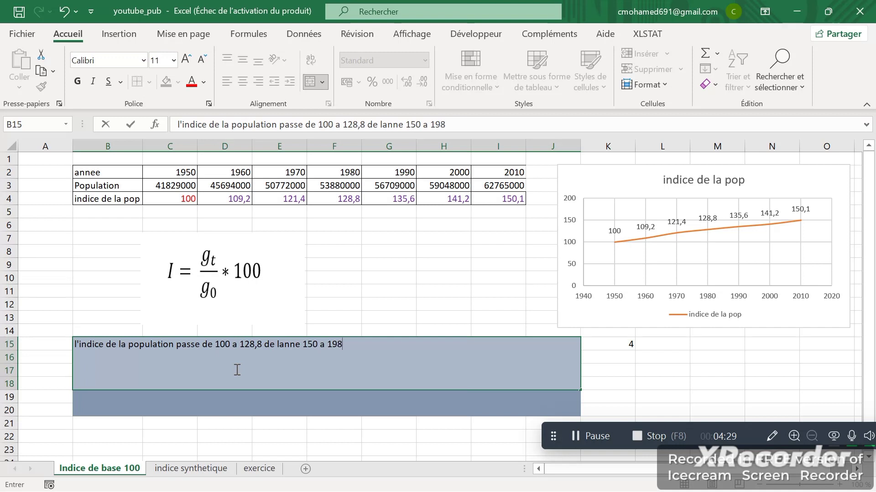
left_click(308, 345)
type("9")
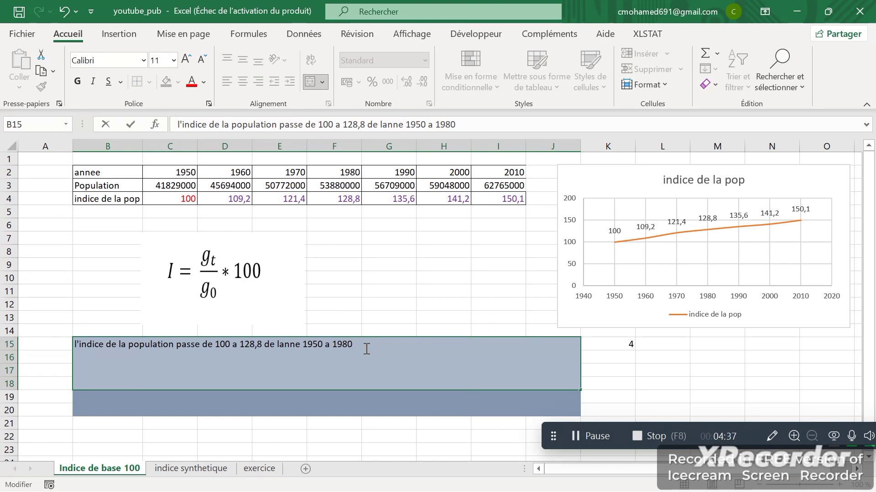
key("Return")
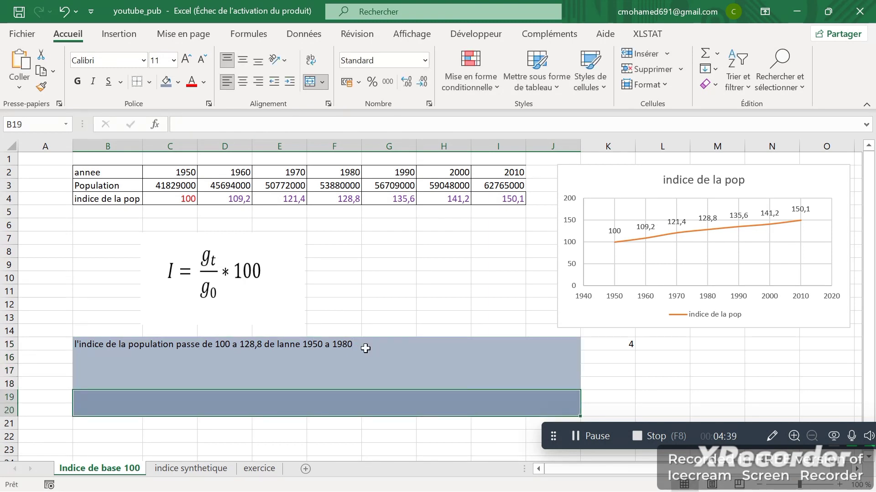
Write "on a une augmentation de (128,8-100=29,8%" in the merged cell B19
type("on a ")
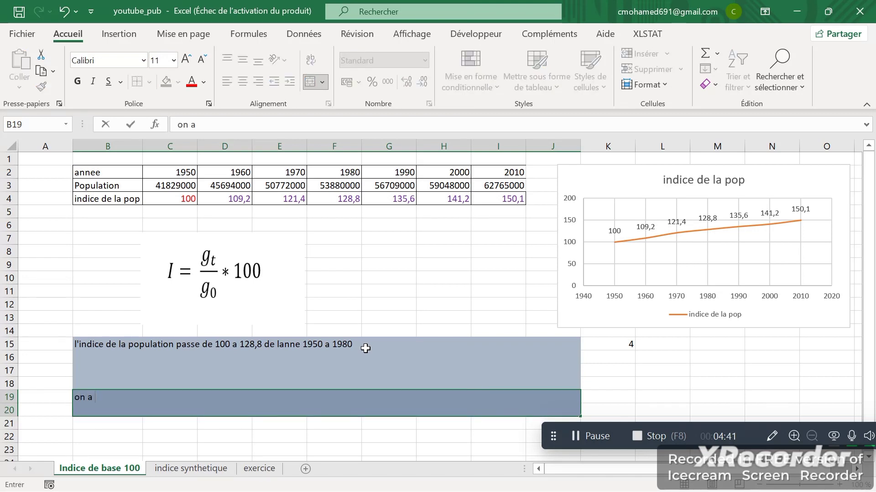
type("une augmen")
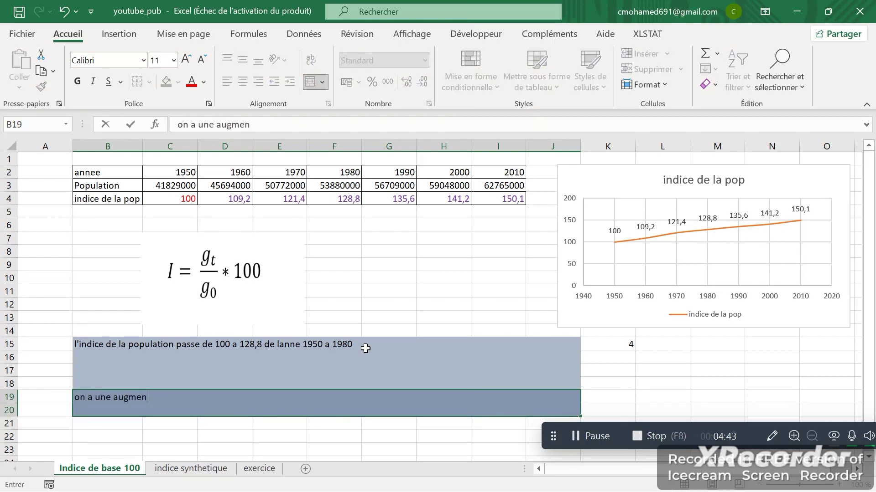
type("tat")
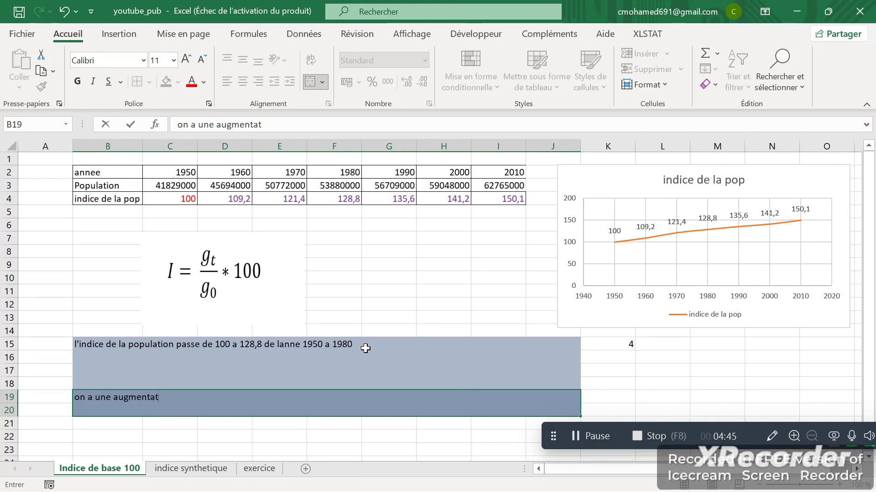
type("ion de (")
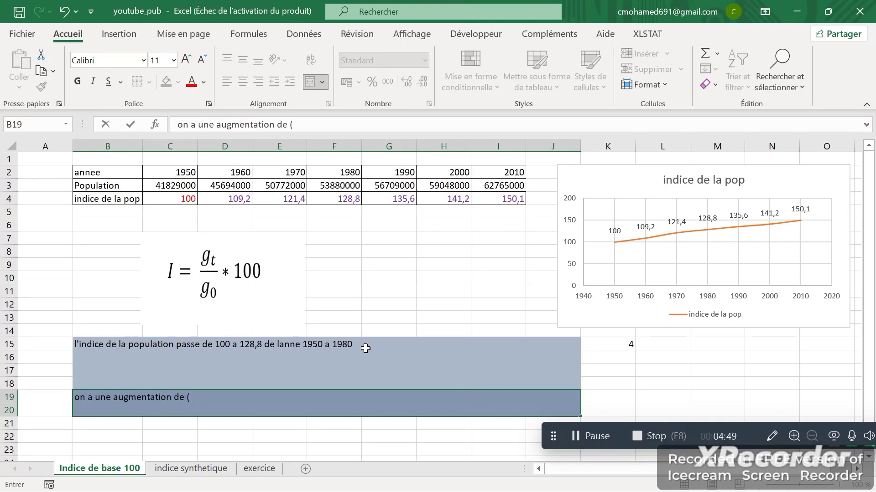
type("128")
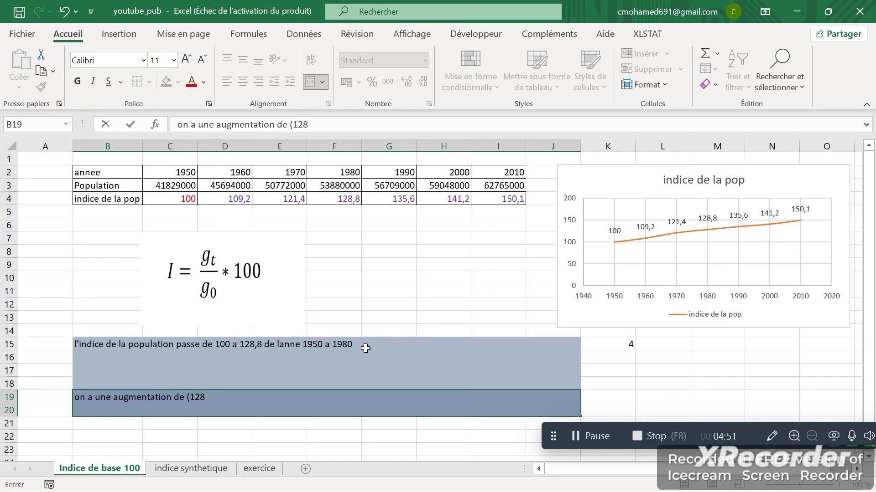
type(",8-100=29")
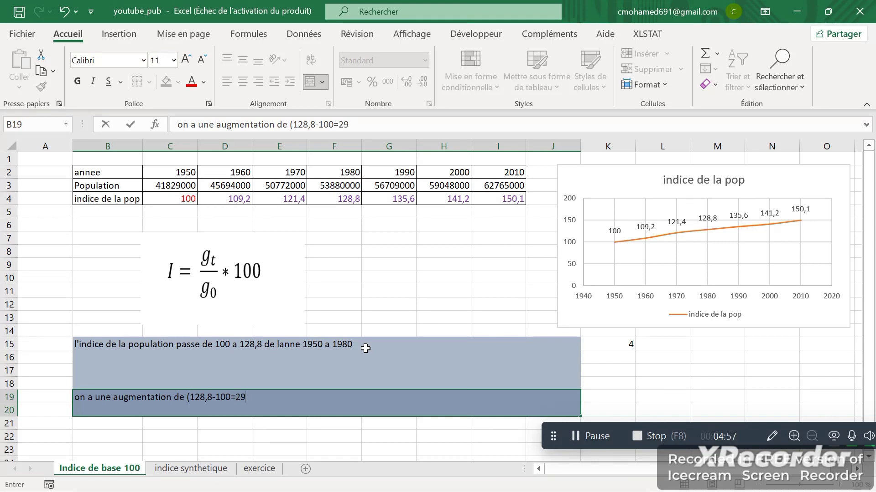
type(",8%")
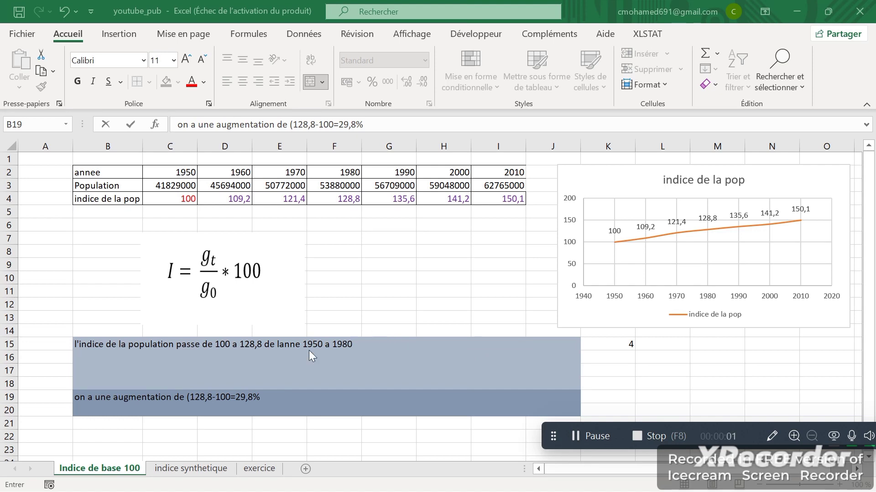
Correct the percentage in the B19 sentence to 28,8% and close its parenthesis
double_click(245, 398)
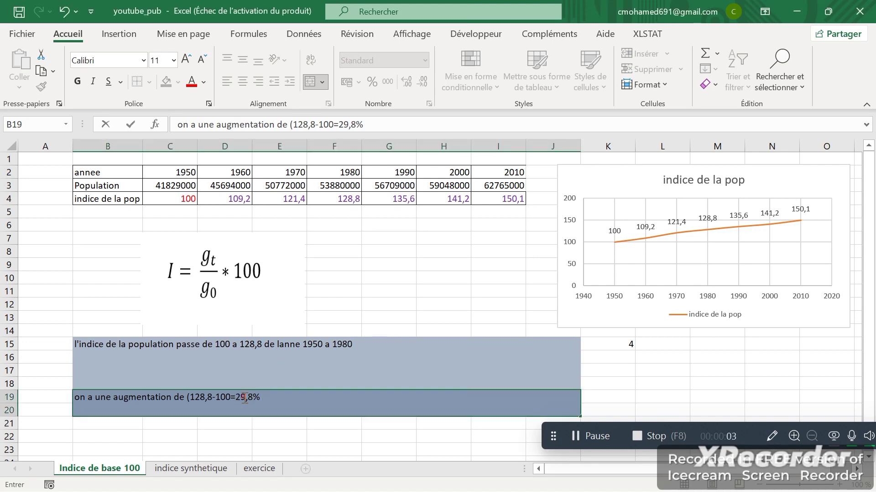
key("BackSpace")
type("8")
left_click(585, 435)
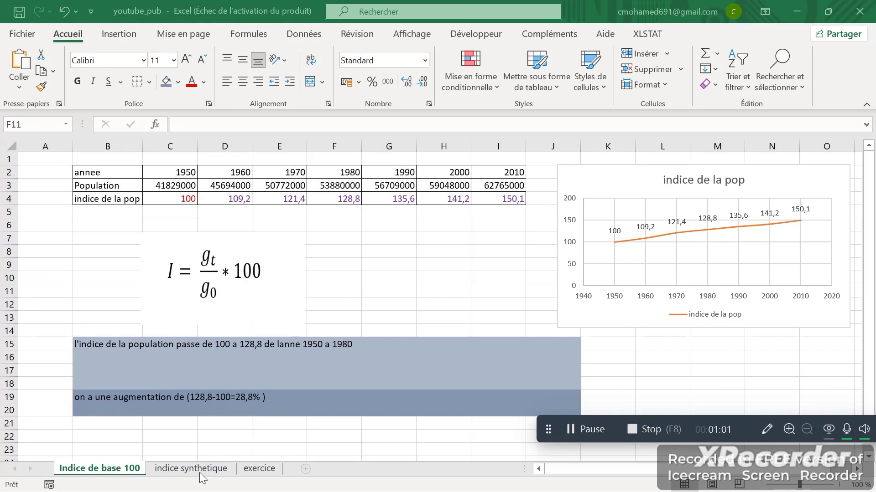
Switch to the "indice synthetique" worksheet and look over the 2015/2010 columns of the Laspeyres, Paasche and Fischer table
left_click(182, 468)
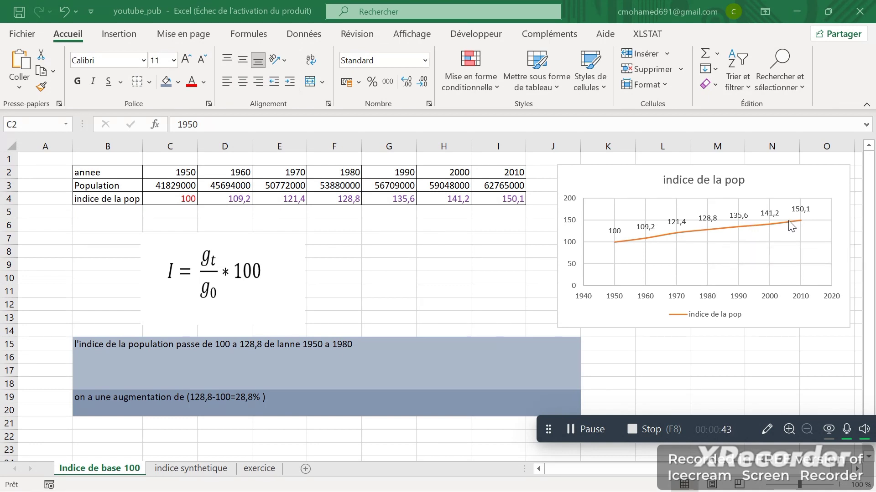
mouse_move(792, 226)
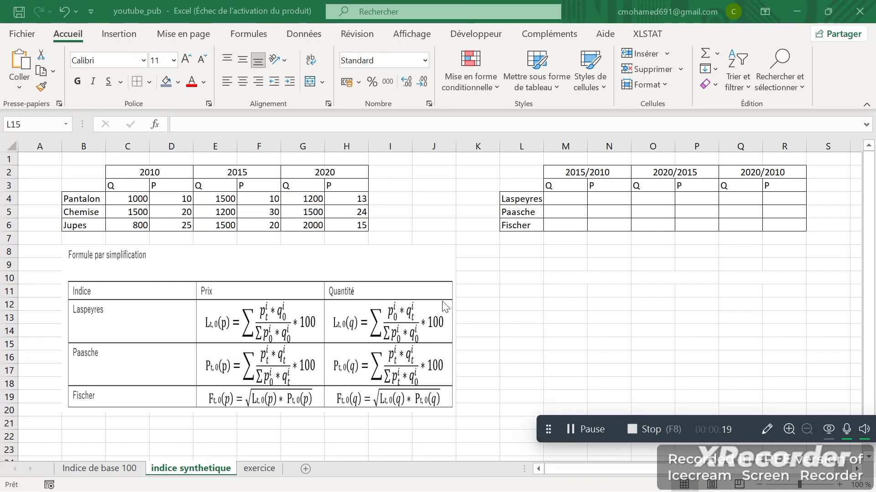
left_click(564, 198)
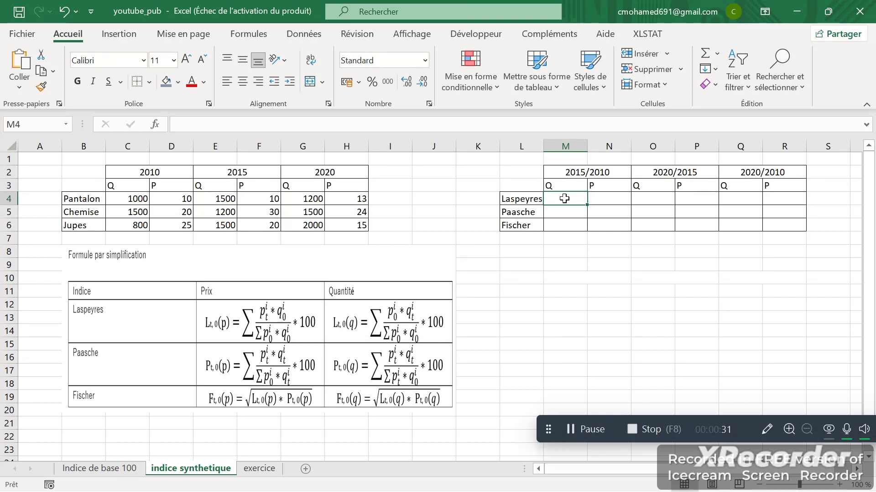
key("shift+Down")
key("shift+Left")
left_click(565, 200)
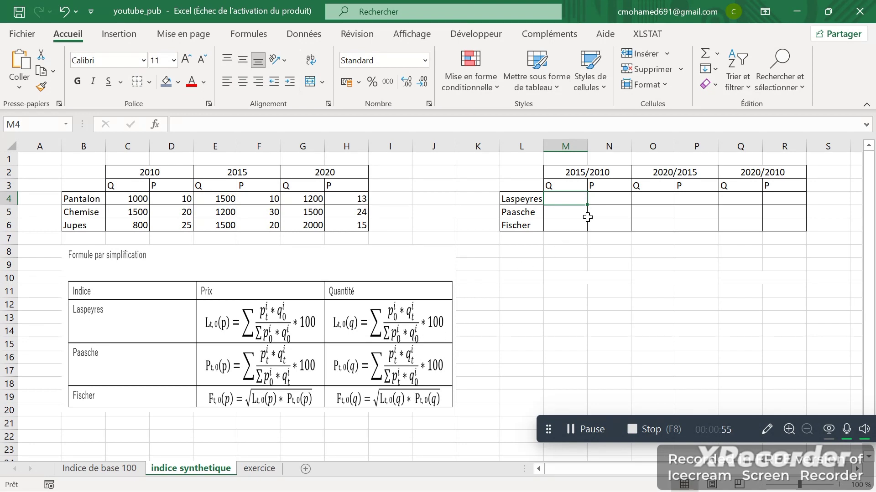
left_click(604, 178)
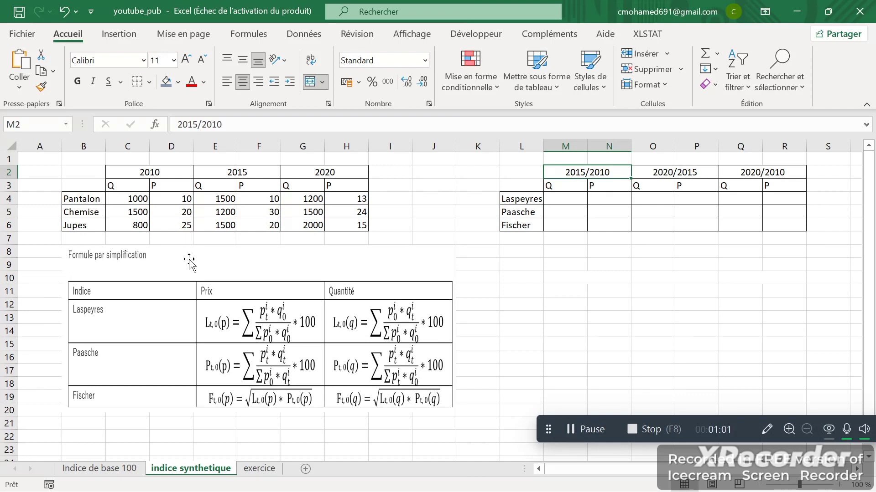
Start the 2015/2010 Laspeyres quantity formula in M4 with the Pantalon product of 2010 price and 2015 quantity, =((D4*E4)+
left_click(580, 197)
double_click(581, 197)
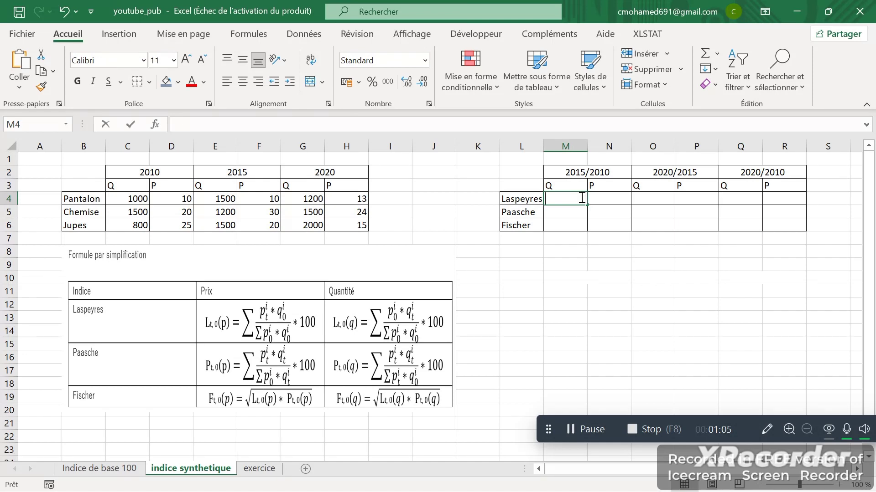
type("=((")
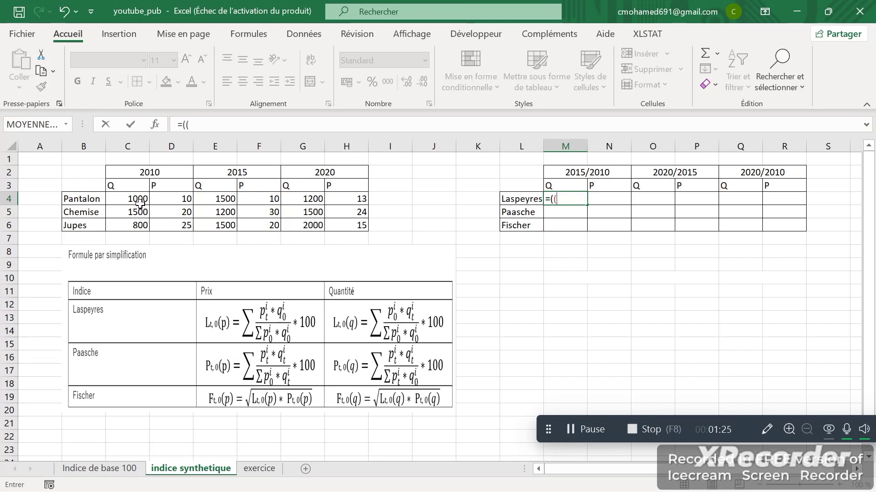
left_click(169, 198)
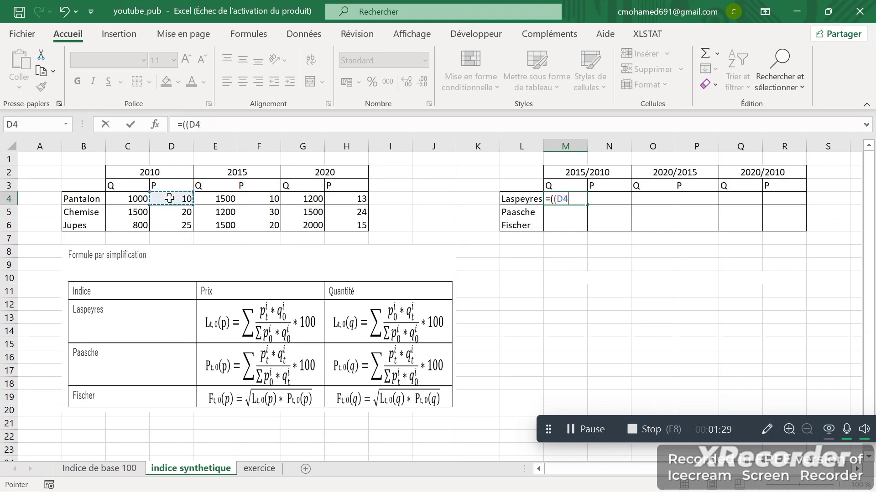
type("*")
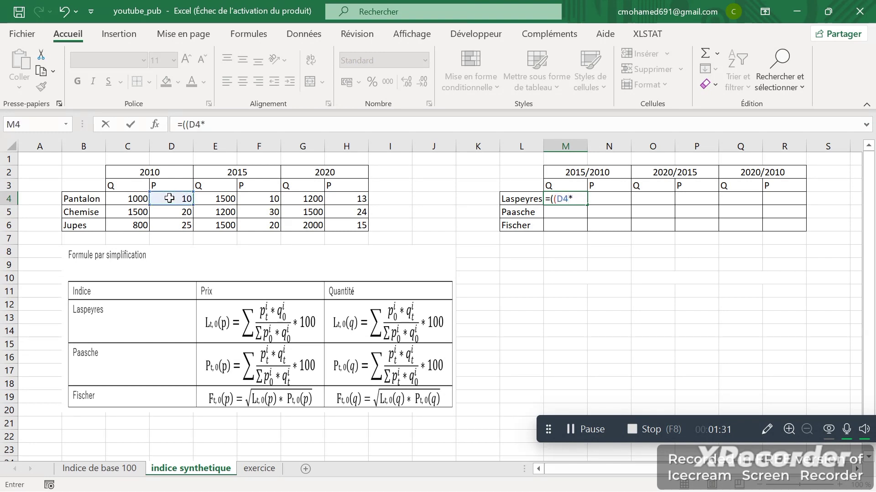
left_click(224, 198)
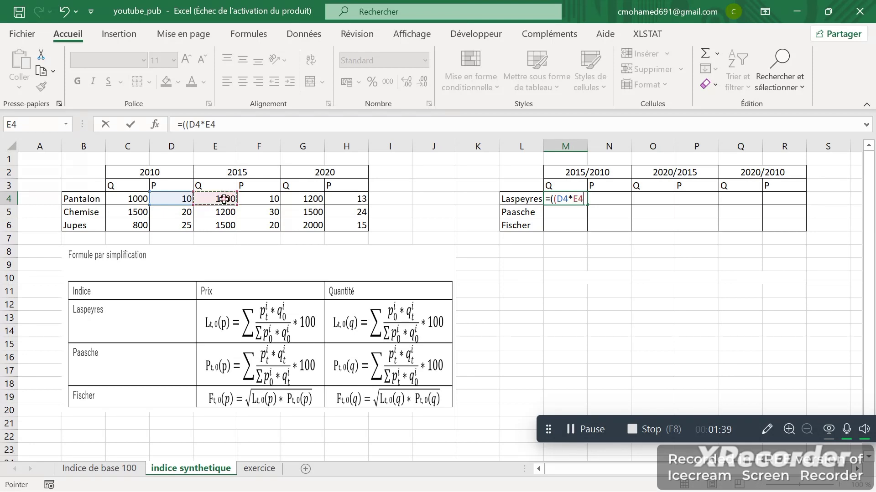
type(")+")
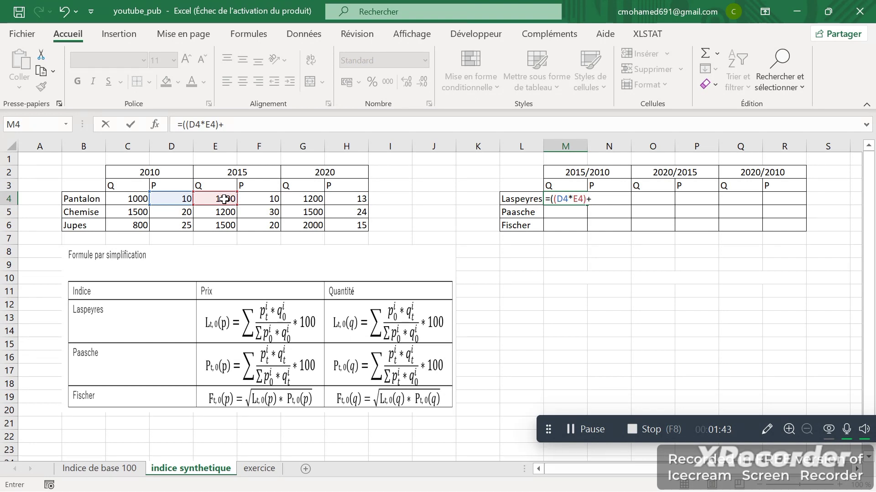
Add the Chemise product (D5*E5)+ in parentheses to the numerator of the M4 formula
left_click(173, 212)
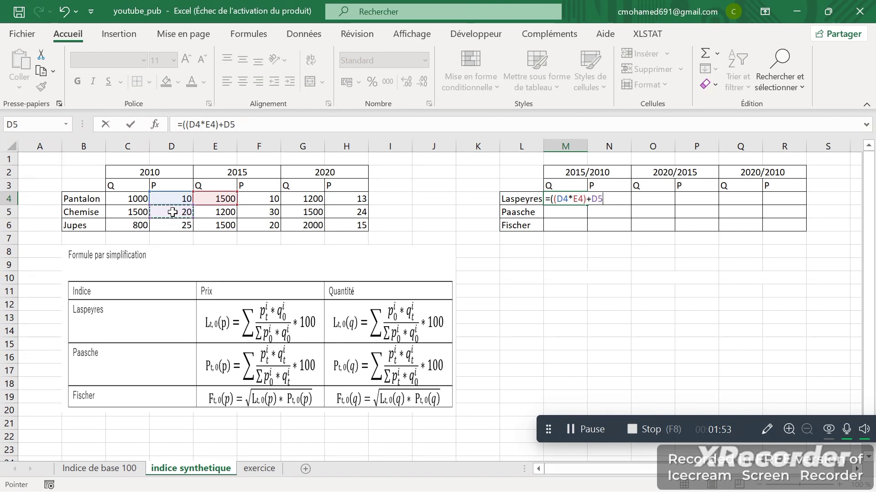
type("*")
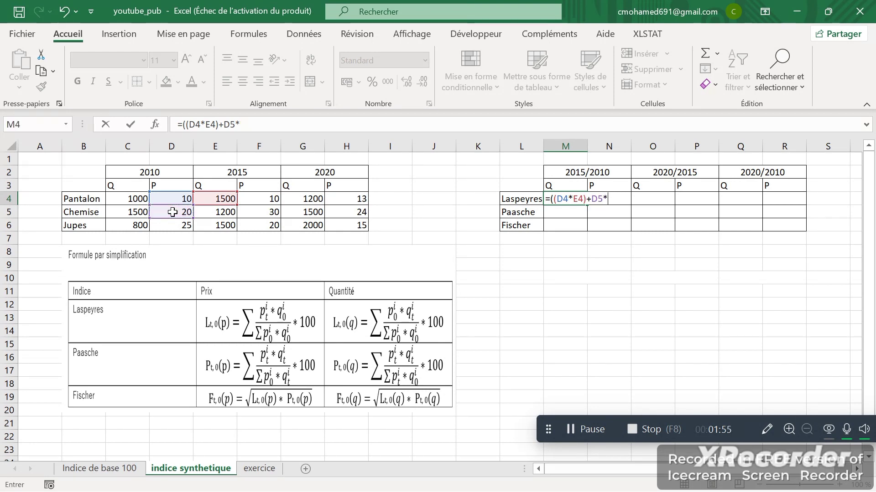
key("BackSpace")
key("BackSpace")
type("(")
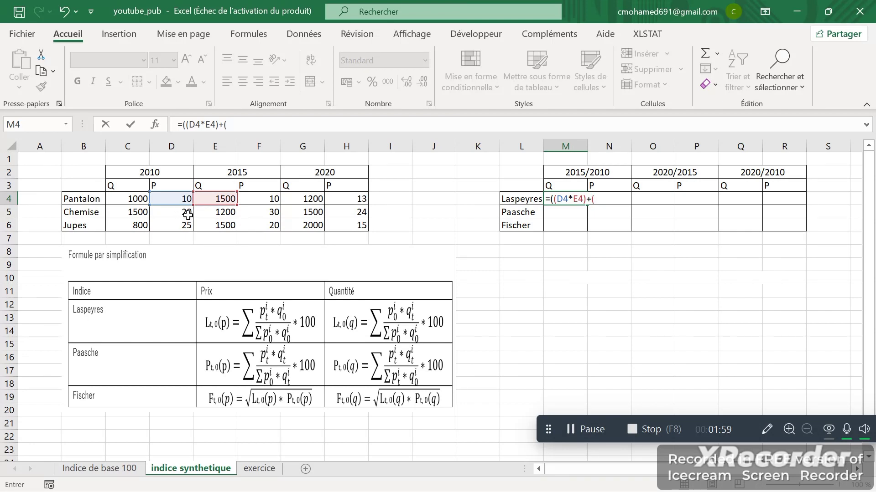
left_click(188, 214)
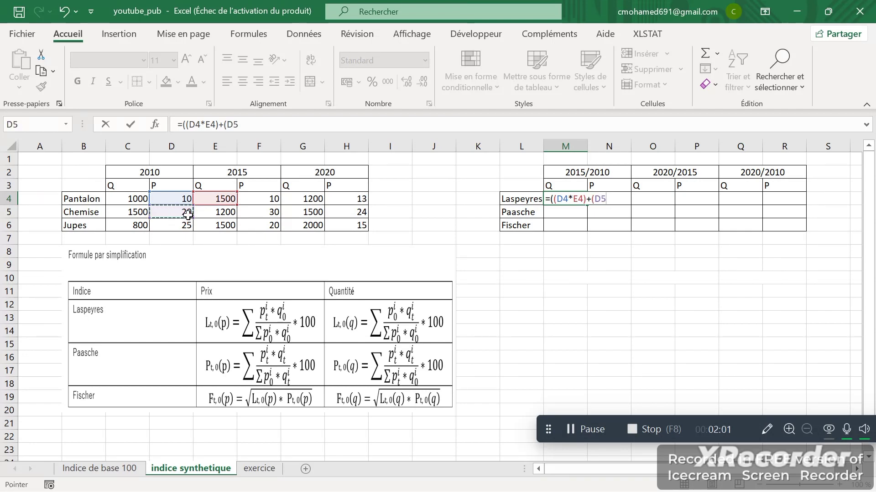
type("*")
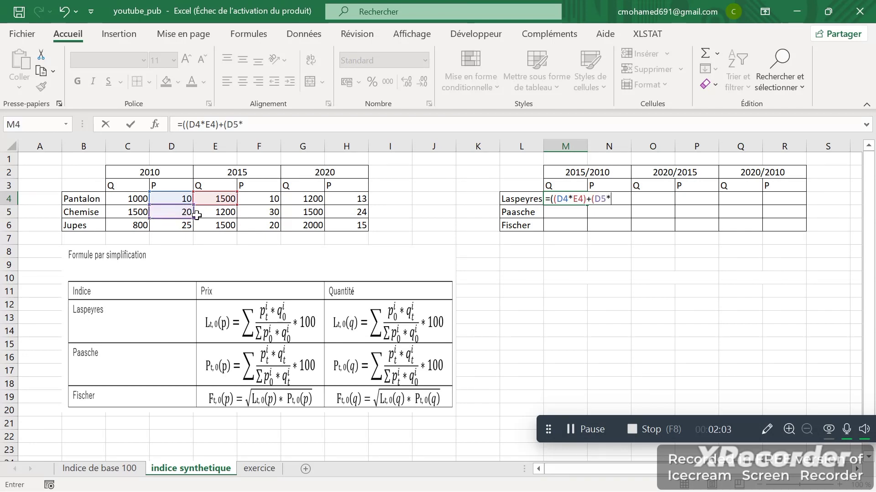
left_click(213, 212)
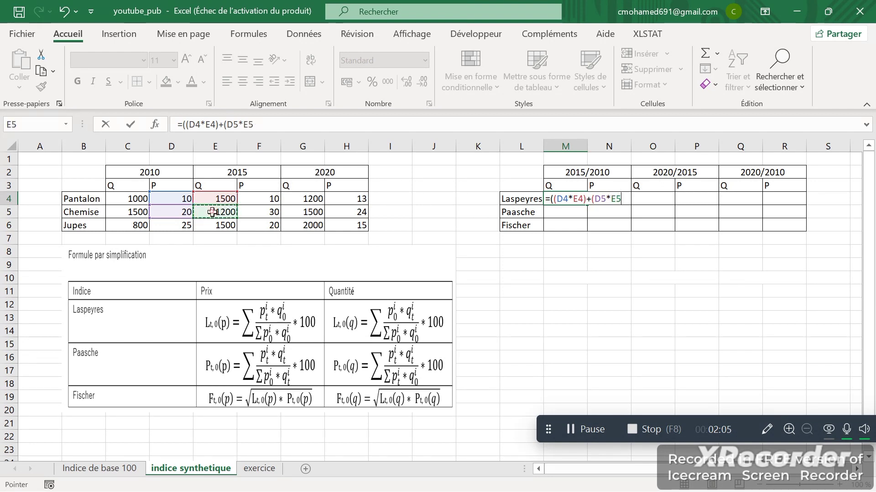
type(")+")
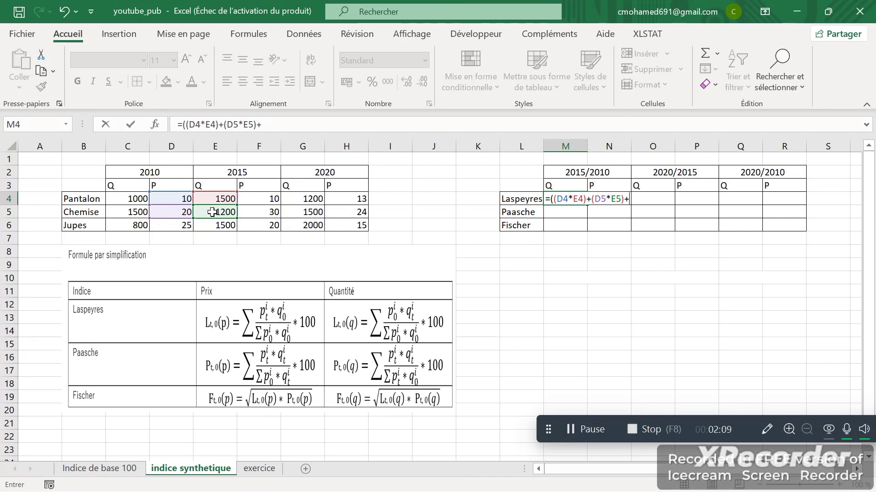
Complete the M4 numerator with the Jupes product (D6*E6) and open the division's denominator with /((
type("(")
left_click(178, 226)
type("*")
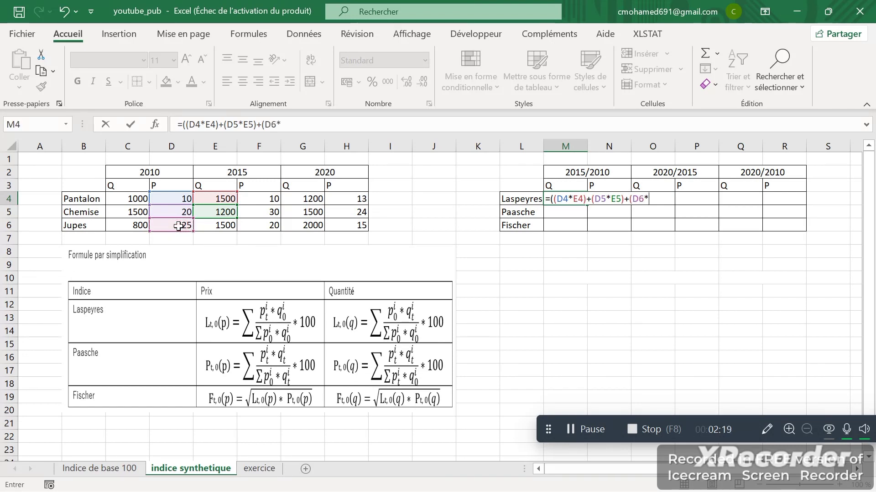
left_click(221, 227)
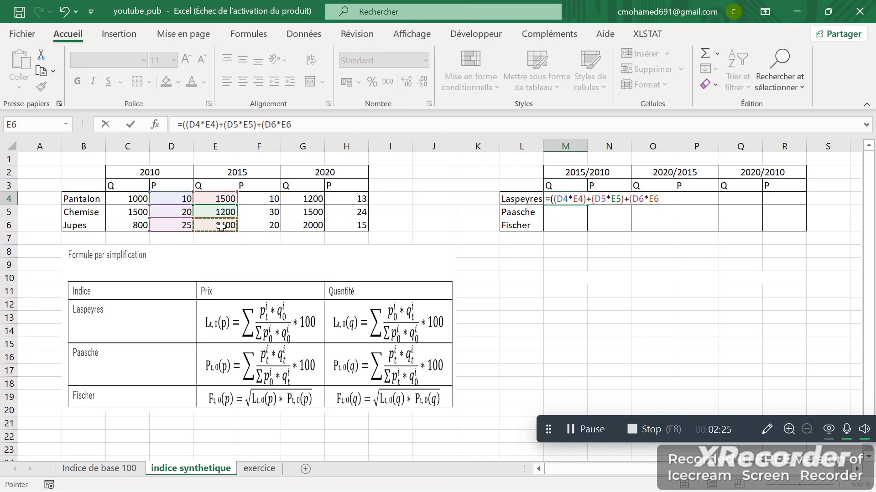
type(")")
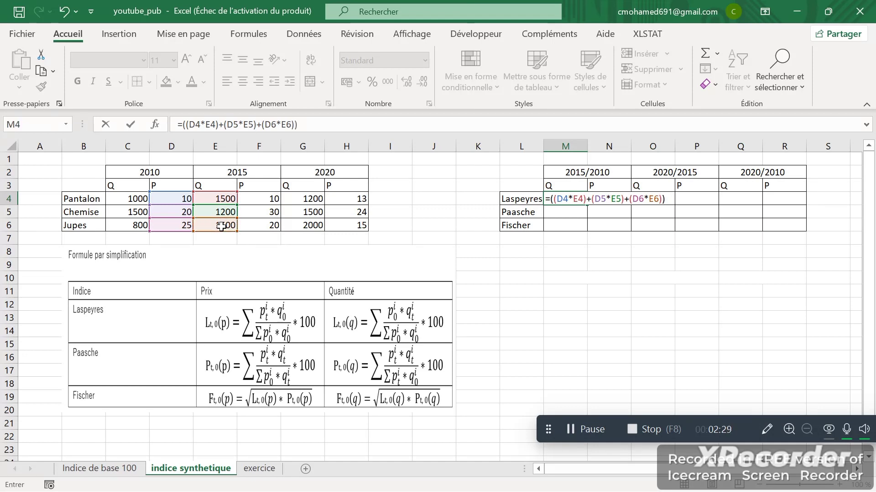
type(")/((")
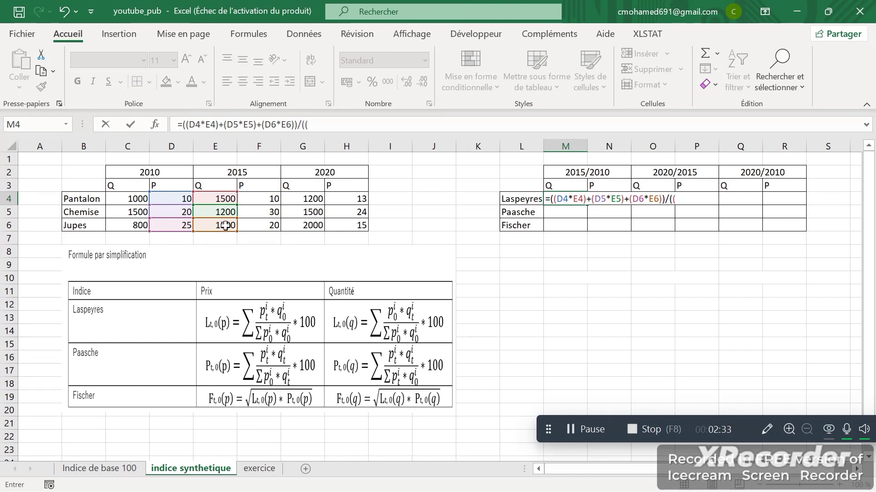
Enter the 2010 price-by-quantity products (D4*C4)+(D5*C5)+ for Pantalon and Chemise in the M4 denominator
left_click(173, 197)
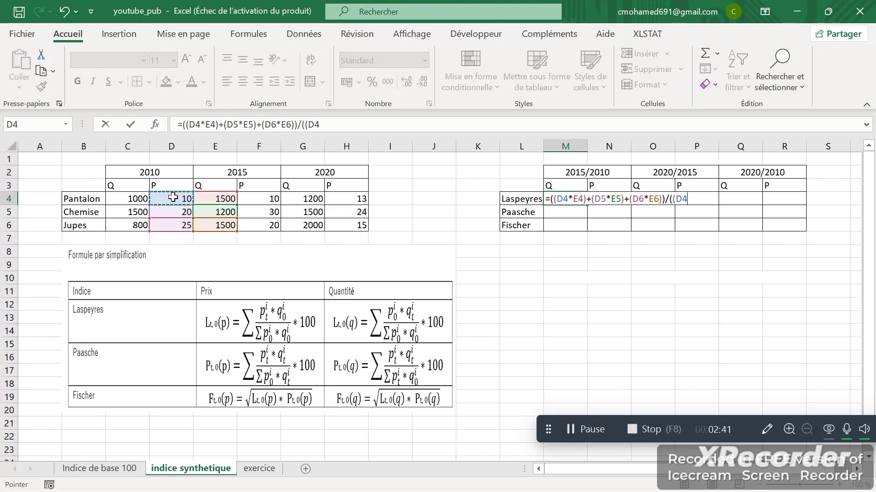
type("*")
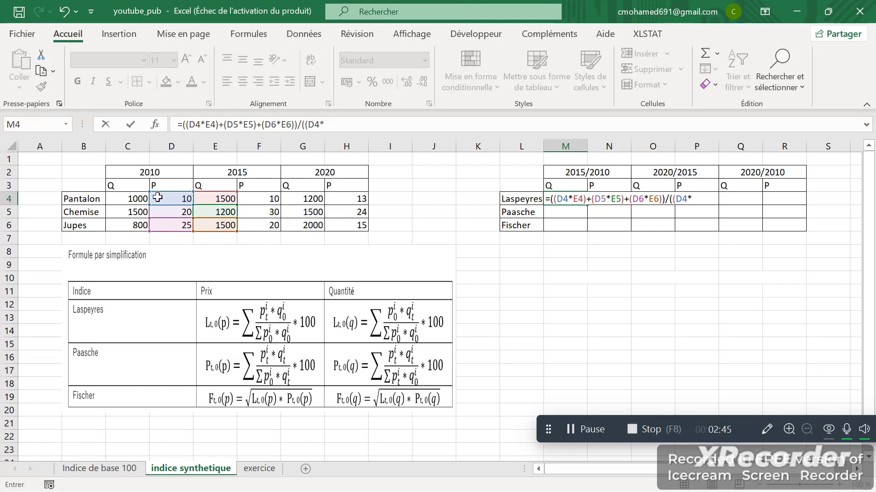
left_click(129, 199)
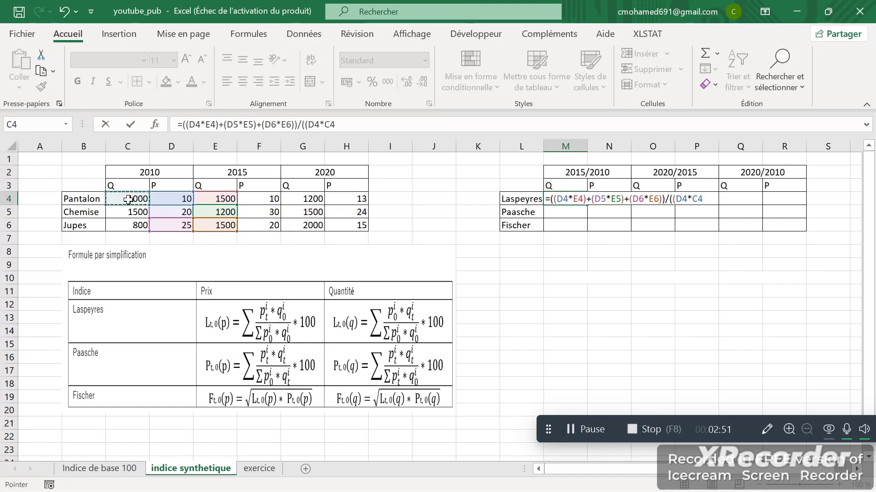
type(")")
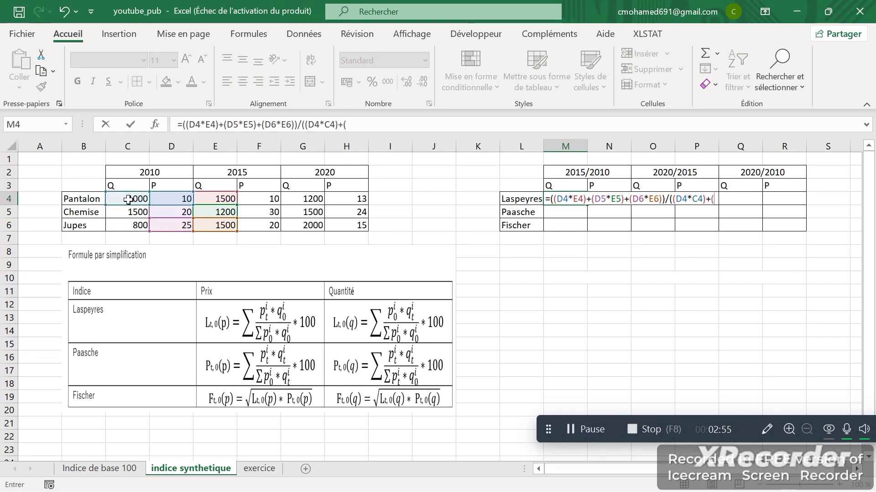
type("+(")
left_click(170, 213)
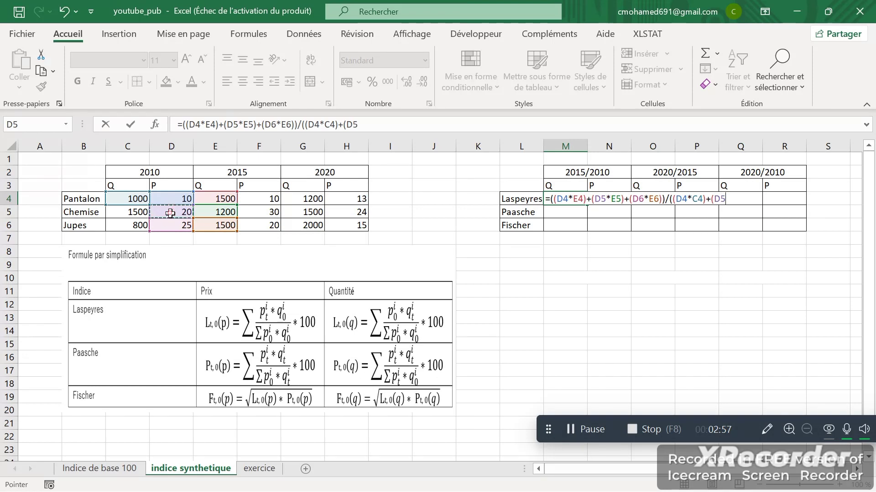
type("*")
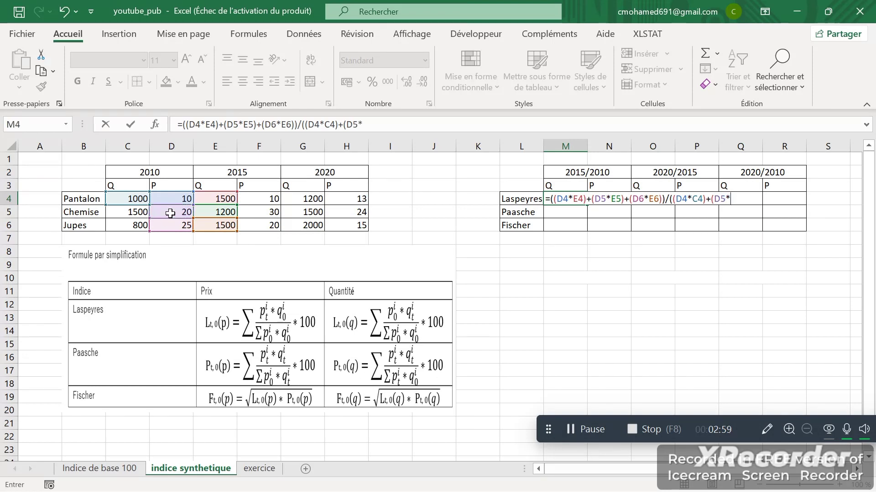
left_click(136, 214)
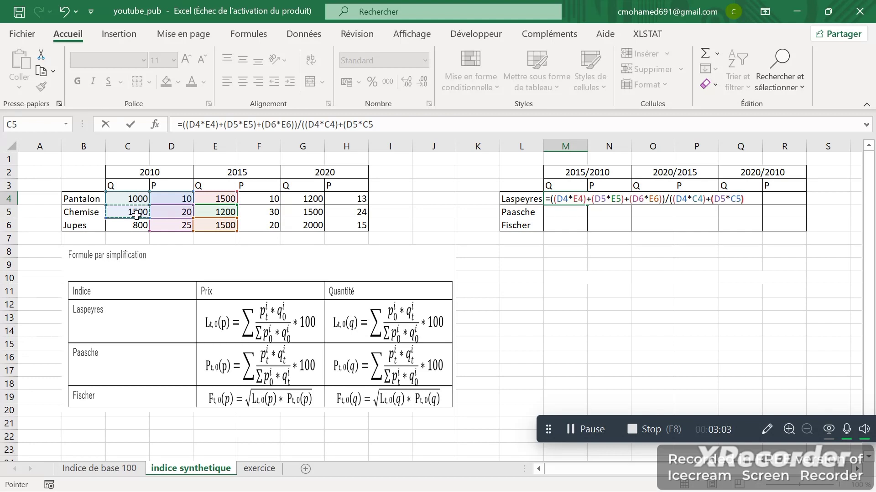
type(")+(")
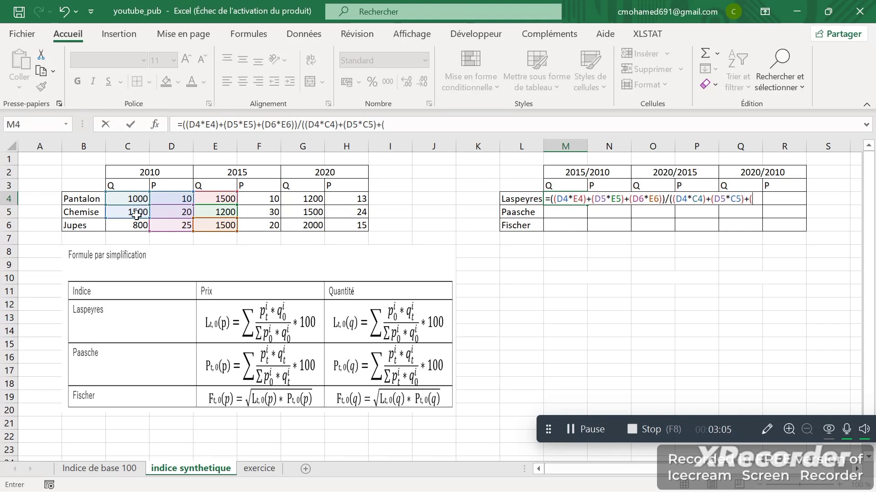
Finish the M4 denominator with D6*C6, multiply the ratio by 100 and enter the formula
left_click(173, 225)
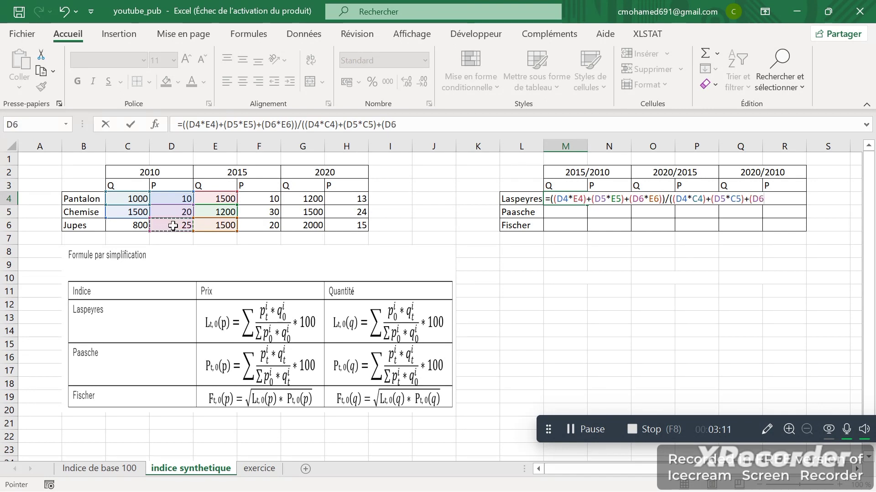
type("*")
left_click(133, 225)
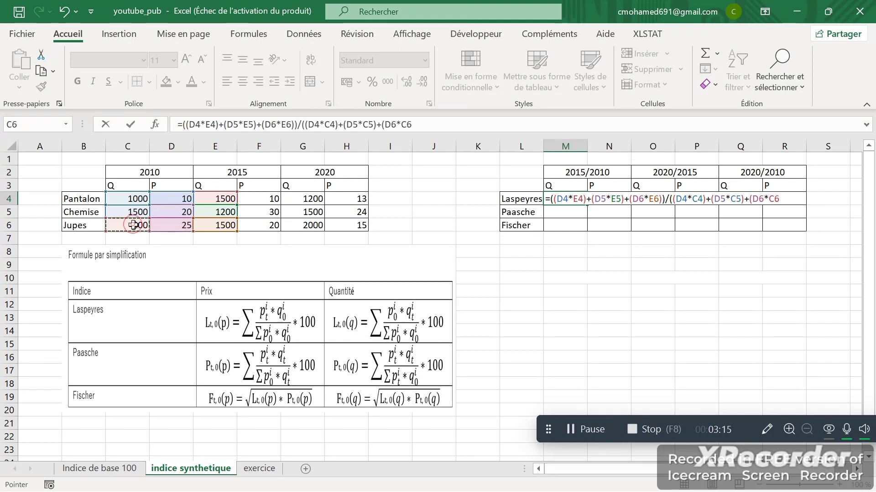
type(")")
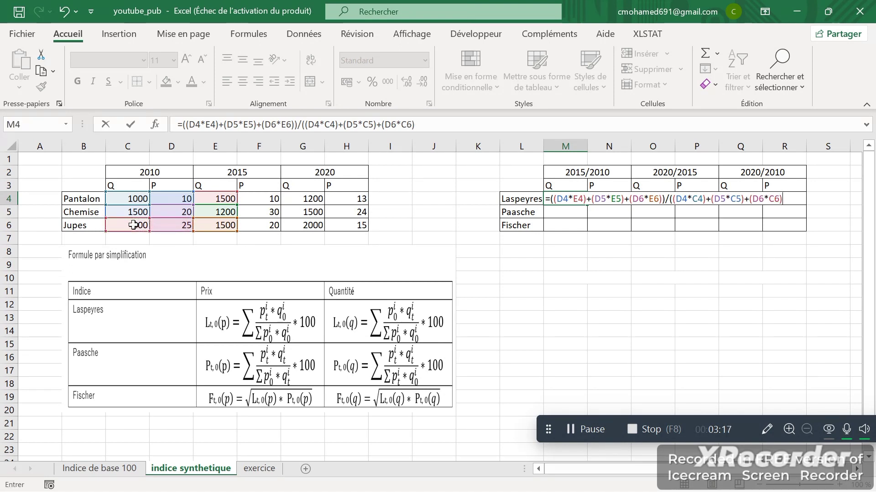
type(")")
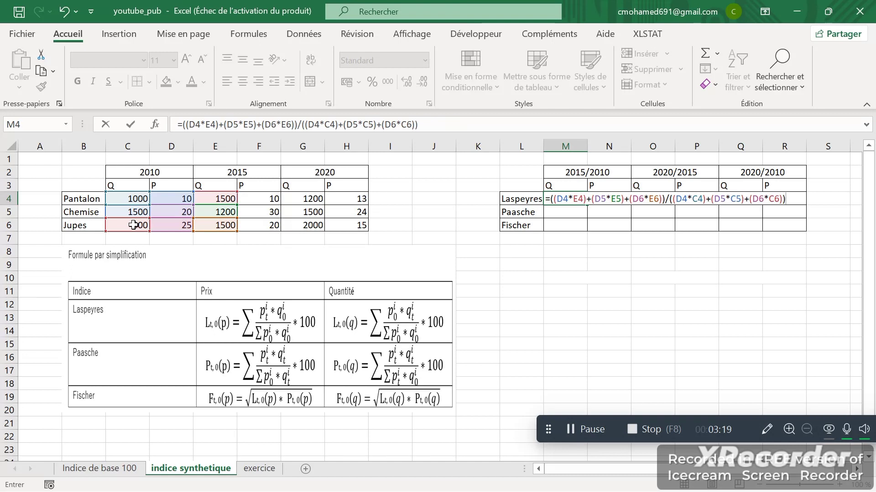
type("*")
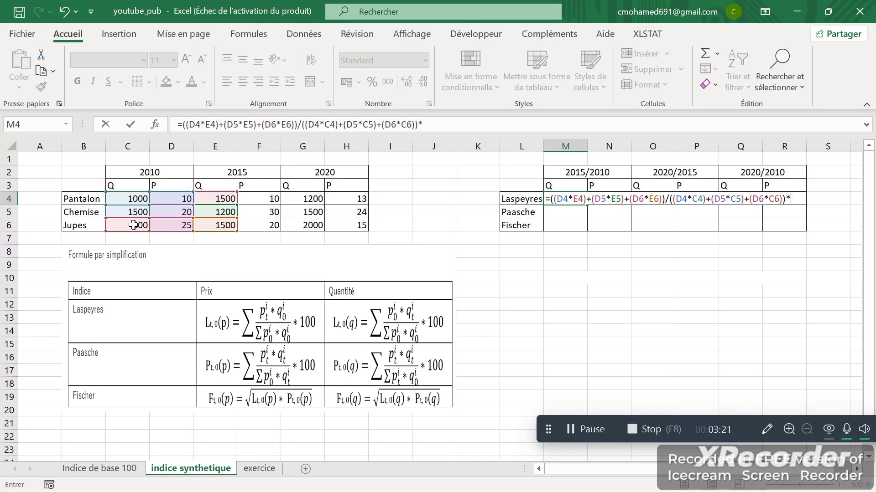
type("100")
key("Return")
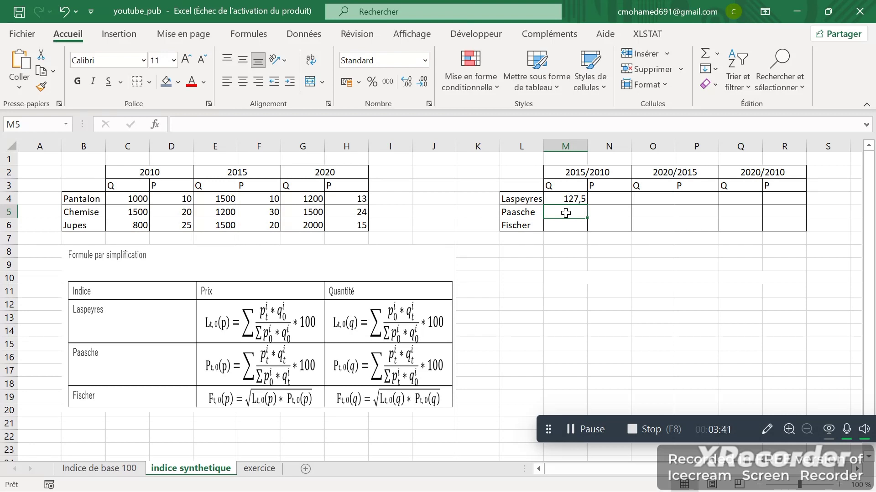
Replace the M4 formula with one starting =SOMMEPROD(D4:D6;E4:E6)/, multiplying 2010 prices by 2015 quantities in the numerator
left_click(573, 199)
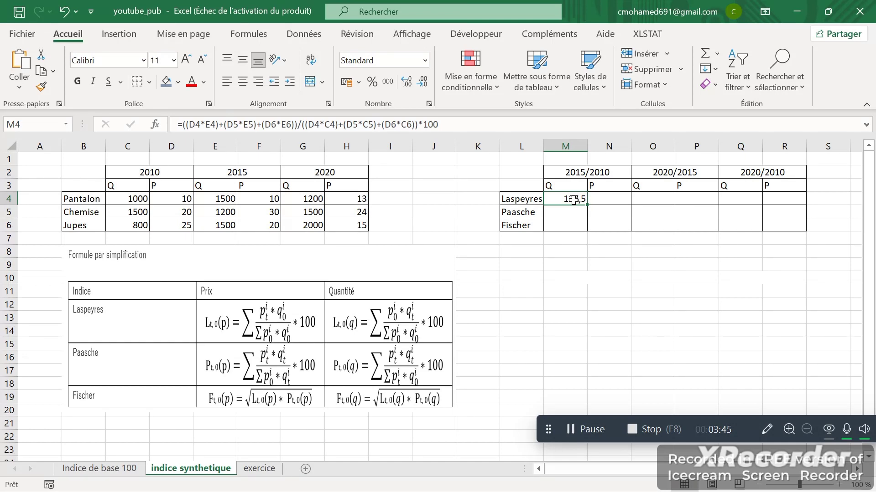
type("=")
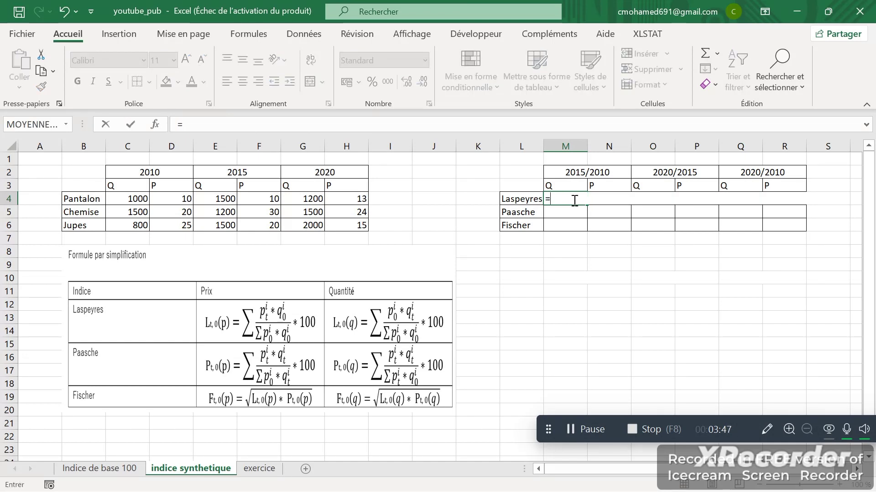
type("s")
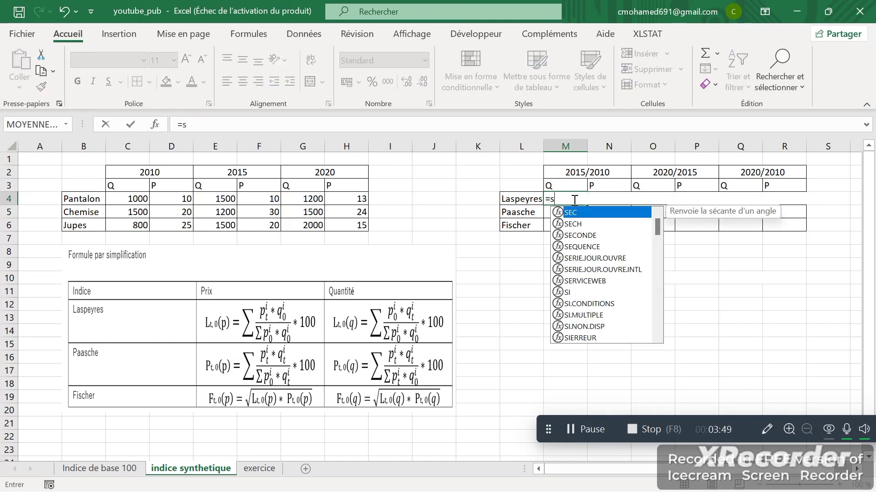
type("ommep")
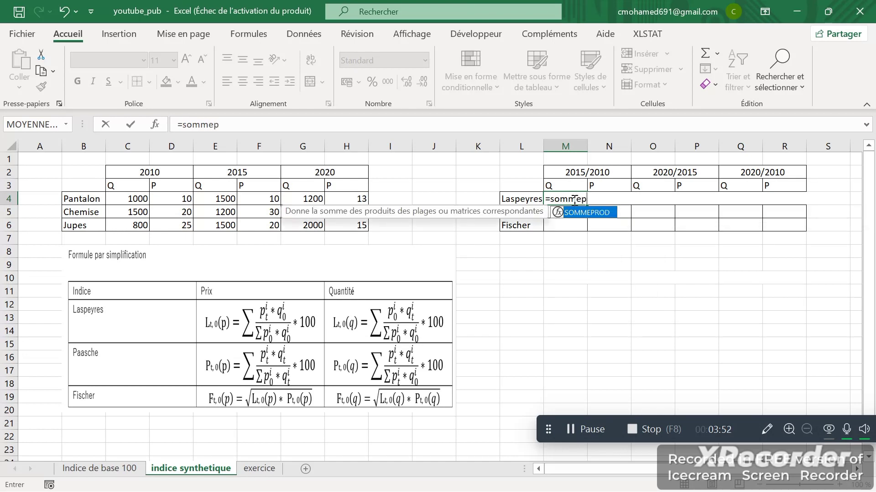
key("Tab")
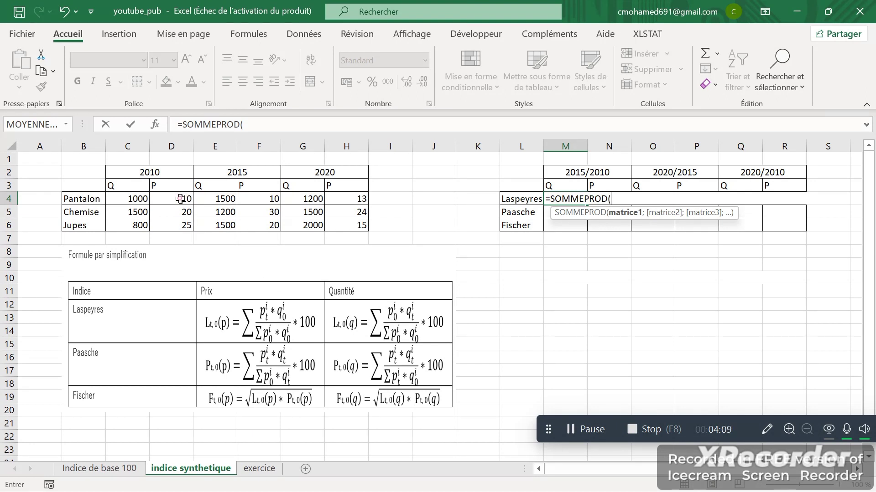
left_click_drag(182, 200, 177, 223)
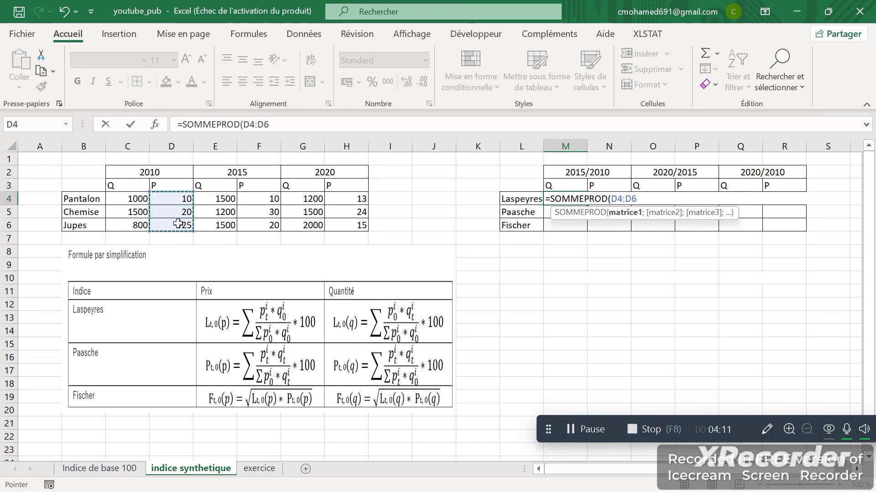
type(";")
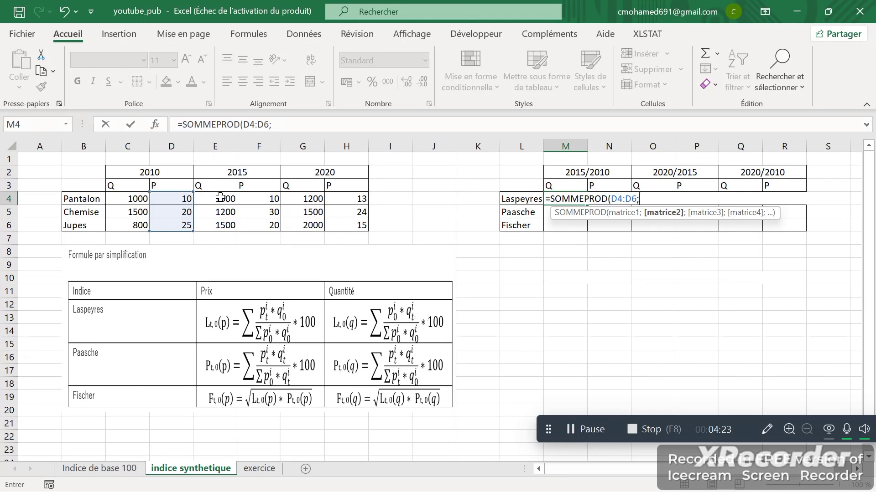
left_click_drag(222, 201, 224, 224)
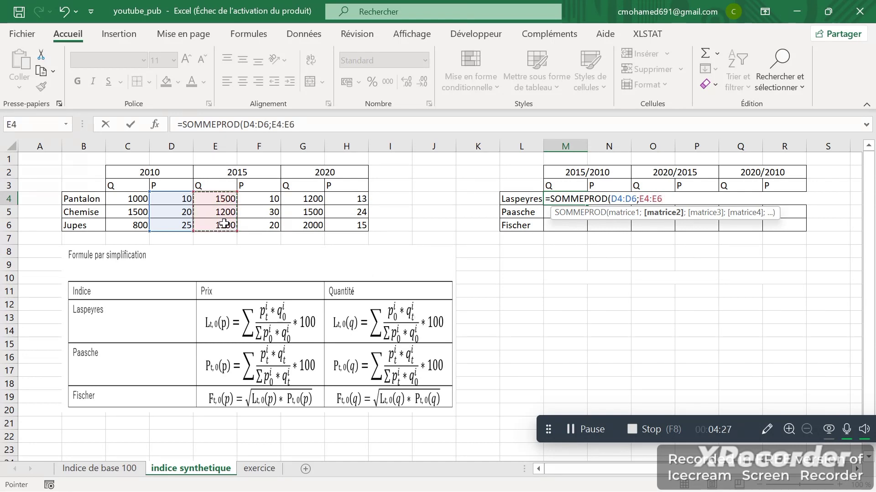
type(")/")
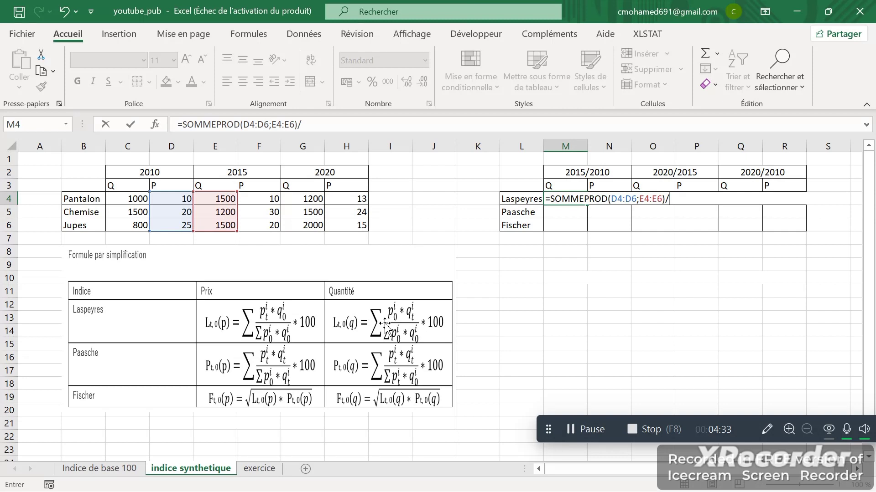
Complete the M4 formula with the denominator SOMMEPROD(D4:D6;C4:C6), multiply the ratio by 100 and enter it
type("somme")
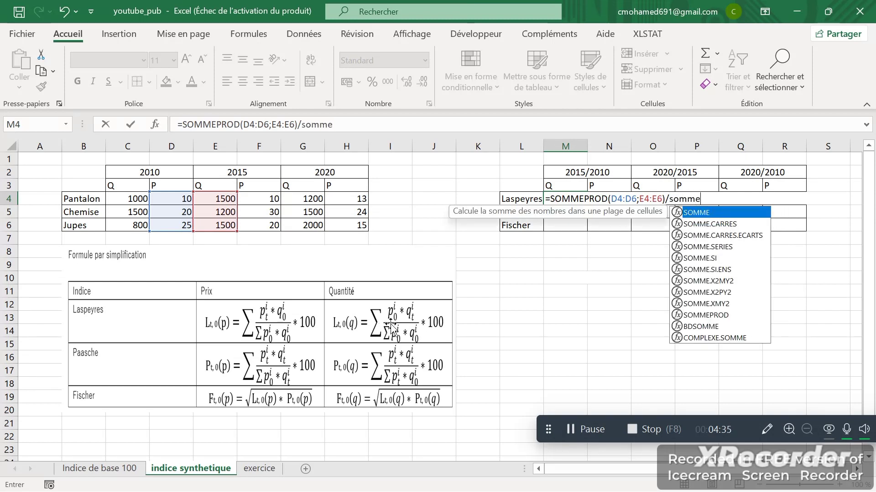
type("p")
key("Tab")
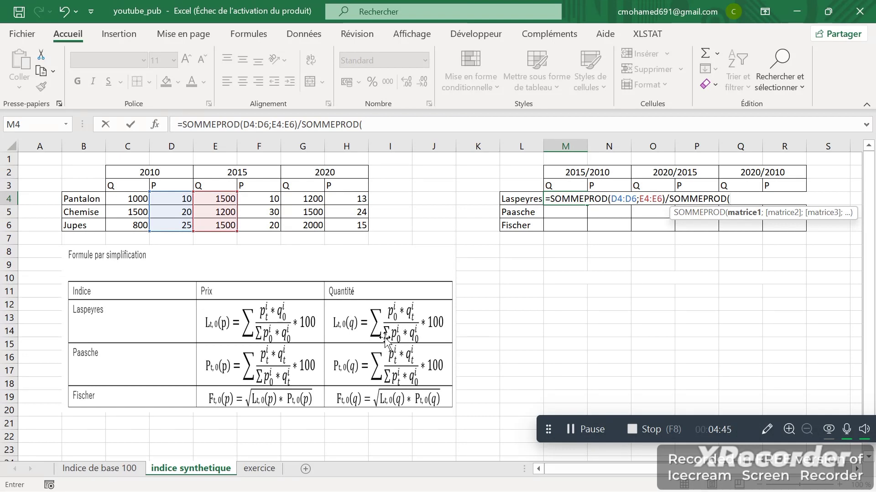
left_click_drag(181, 199, 181, 226)
type(";")
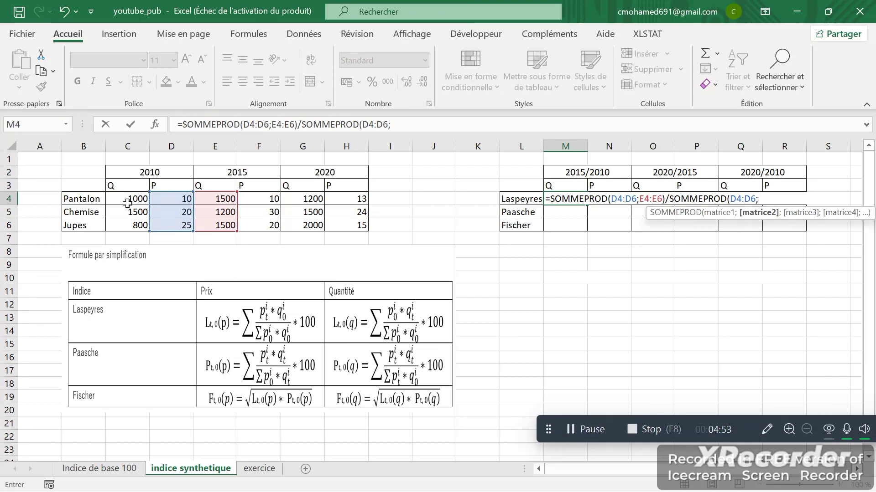
left_click_drag(128, 203, 136, 227)
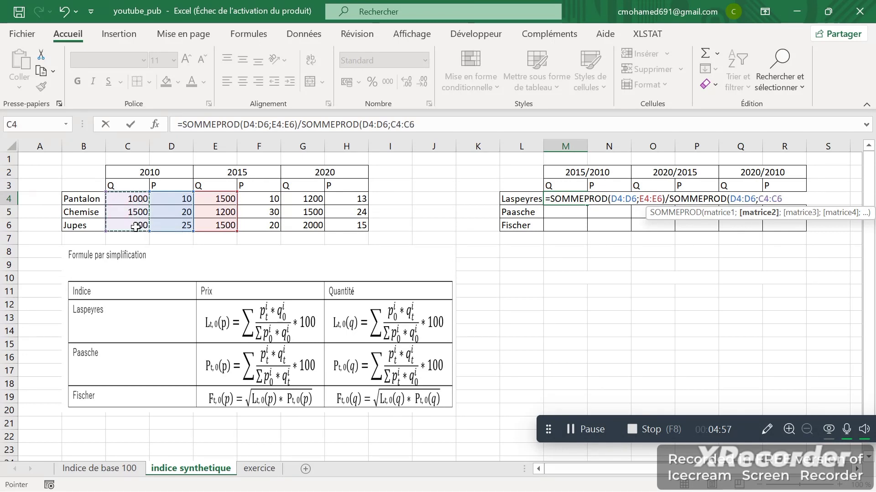
type(")")
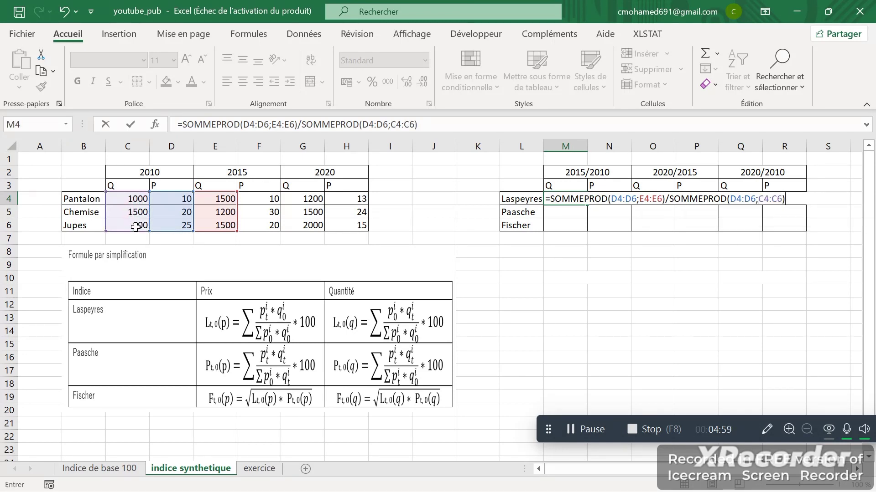
type("*")
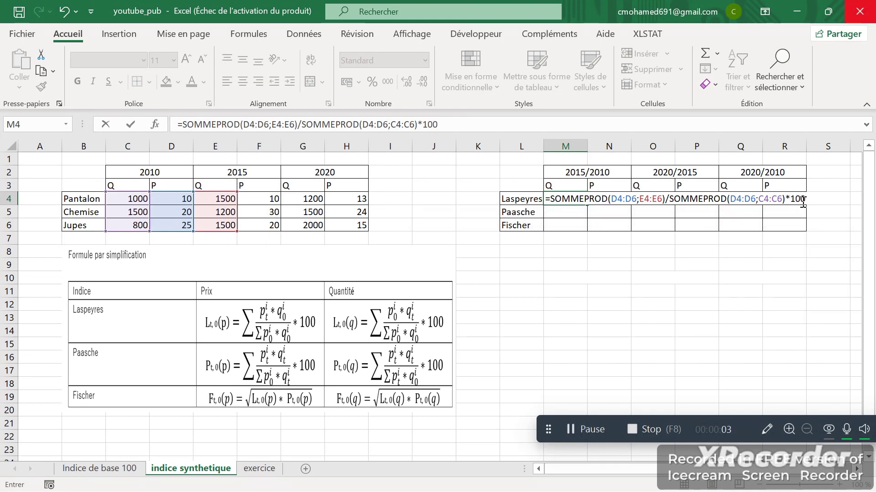
type("100")
key("Return")
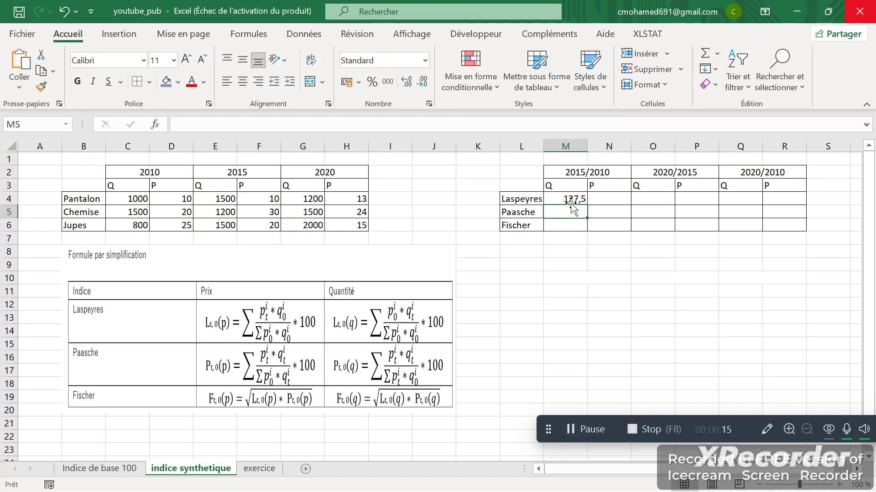
left_click(606, 200)
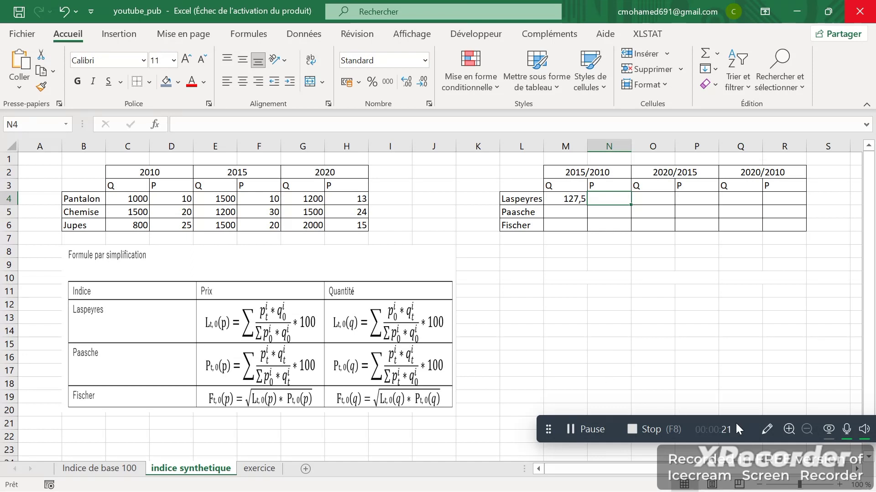
left_click(844, 433)
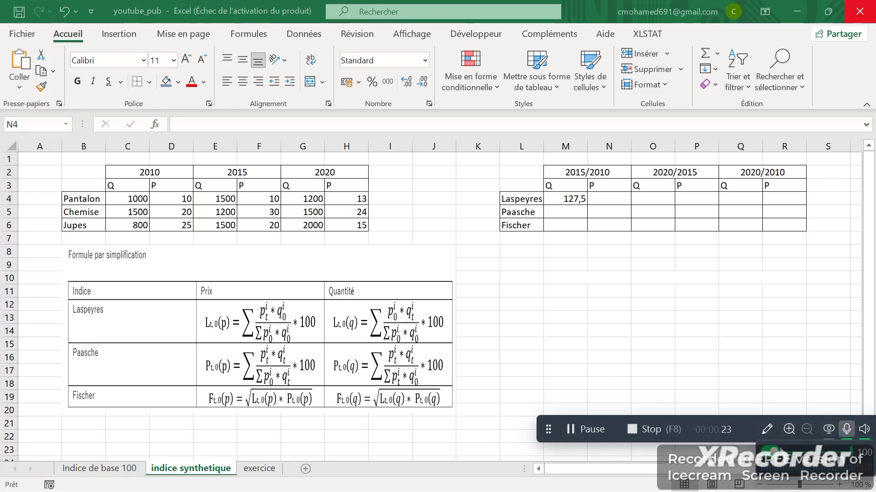
left_click(864, 430)
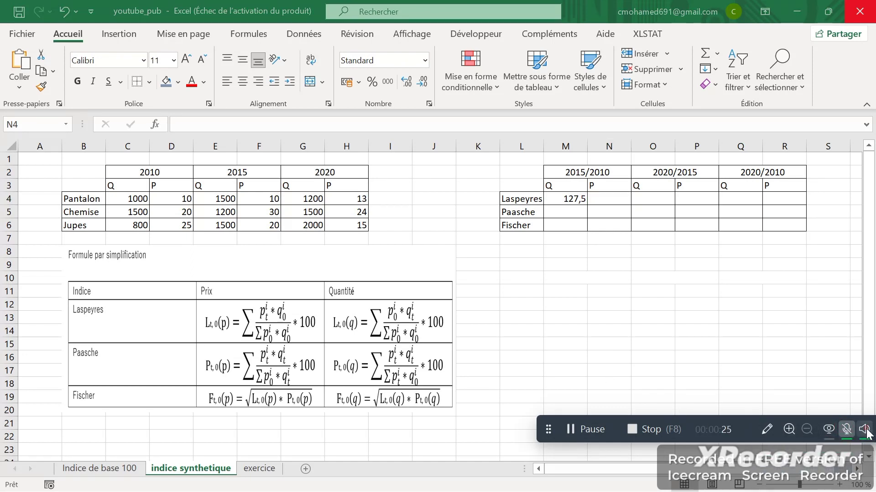
left_click(865, 430)
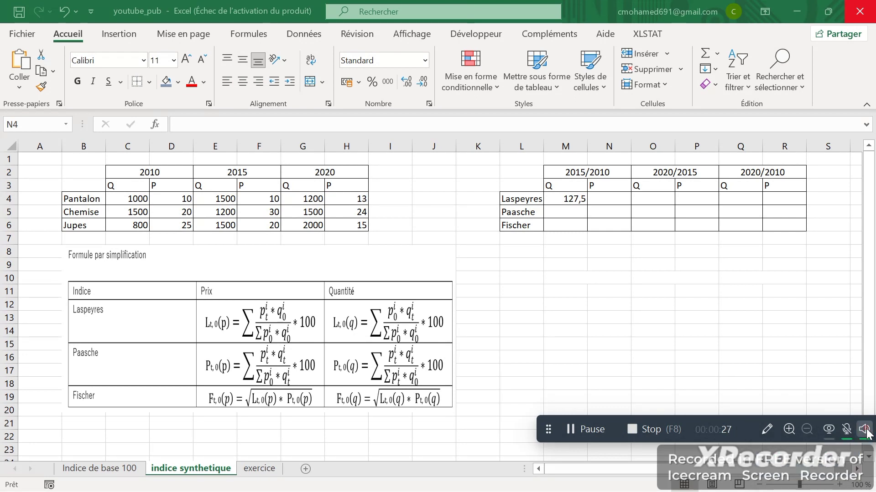
left_click(866, 433)
left_click(774, 451)
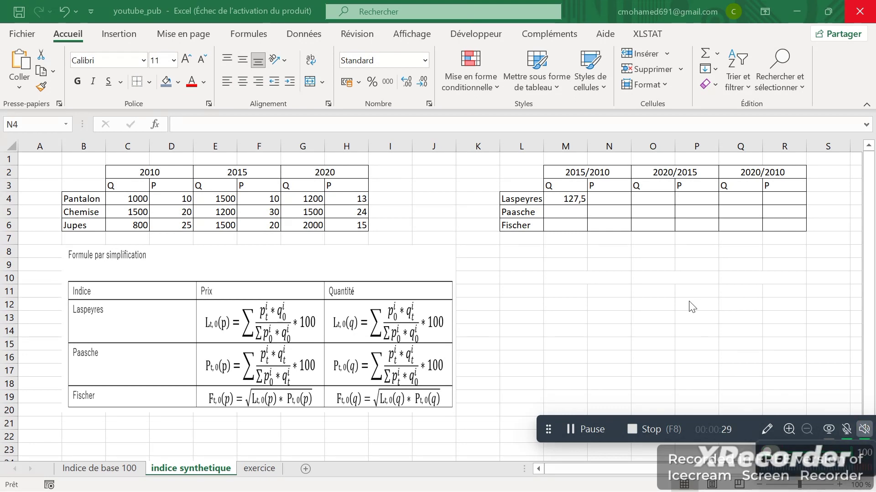
Start the 2015/2010 Laspeyres price index in N4 with =SOMMEPROD(F4:F6;C4:C6)/, using 2015 prices and 2010 quantities
left_click(609, 200)
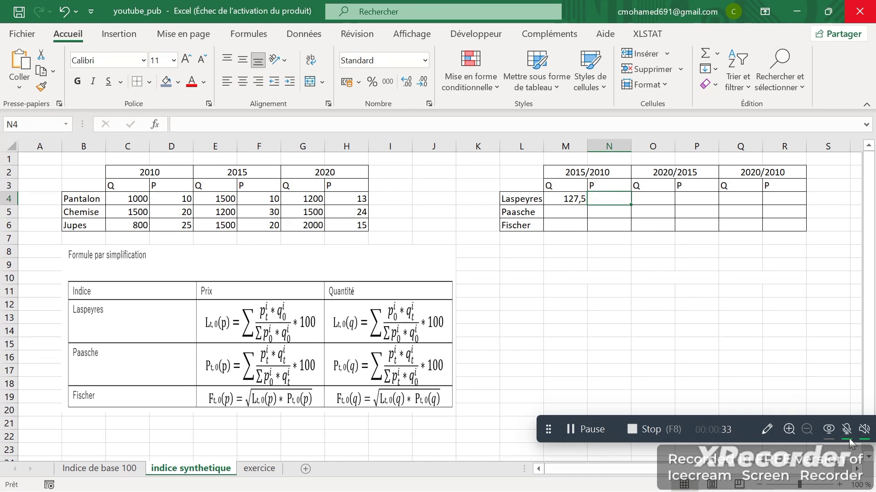
type("=")
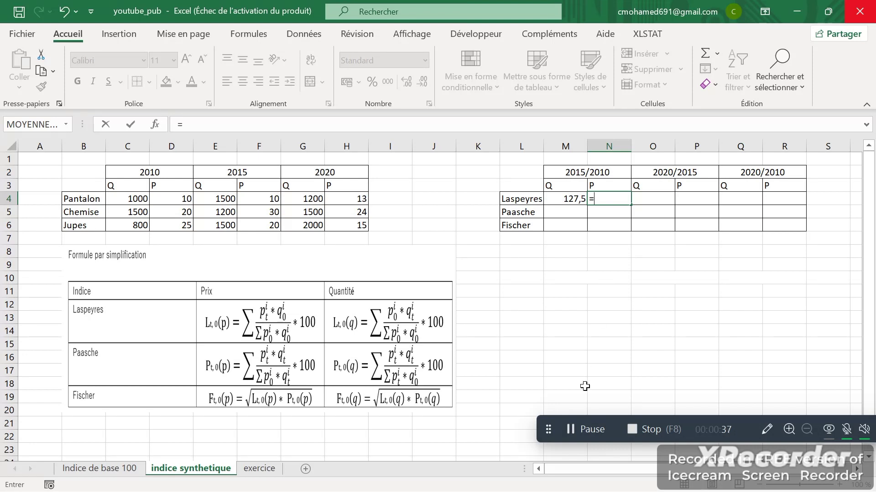
left_click(579, 428)
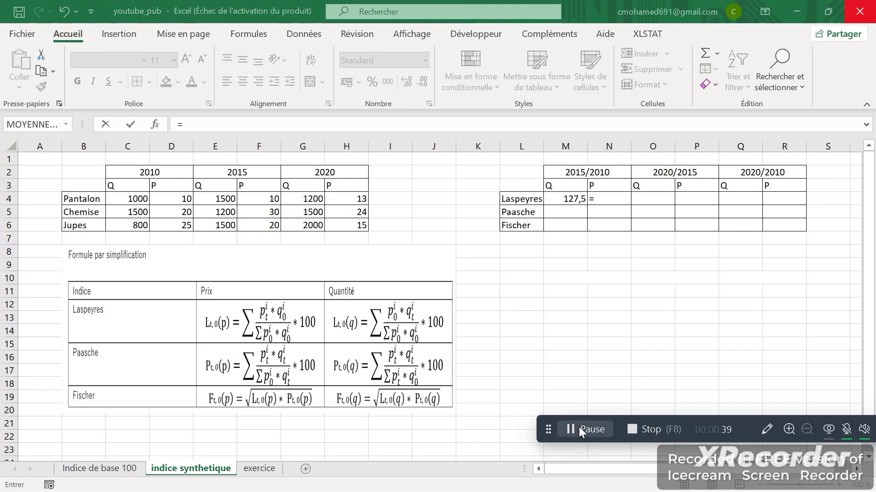
left_click(571, 429)
left_click(614, 196)
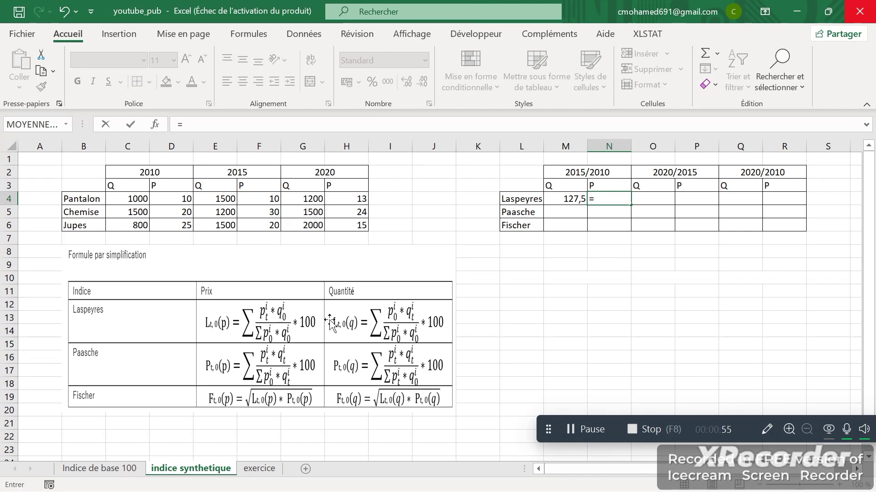
type("sommep")
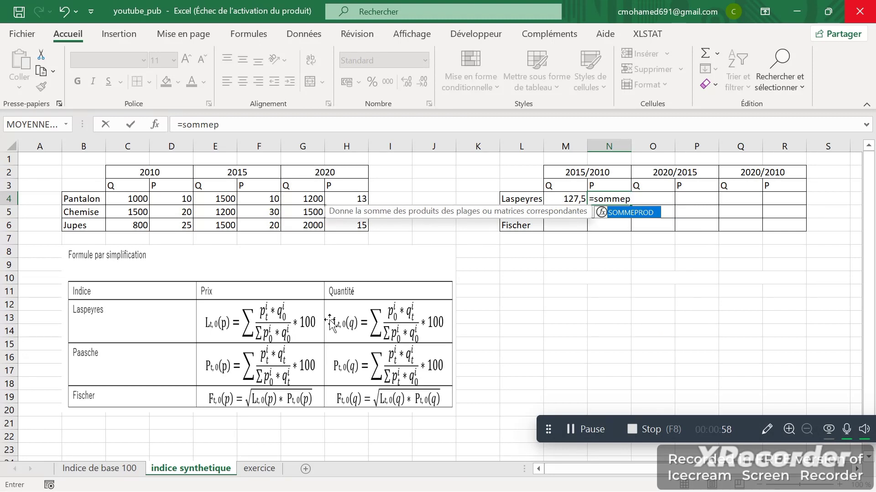
key("Tab")
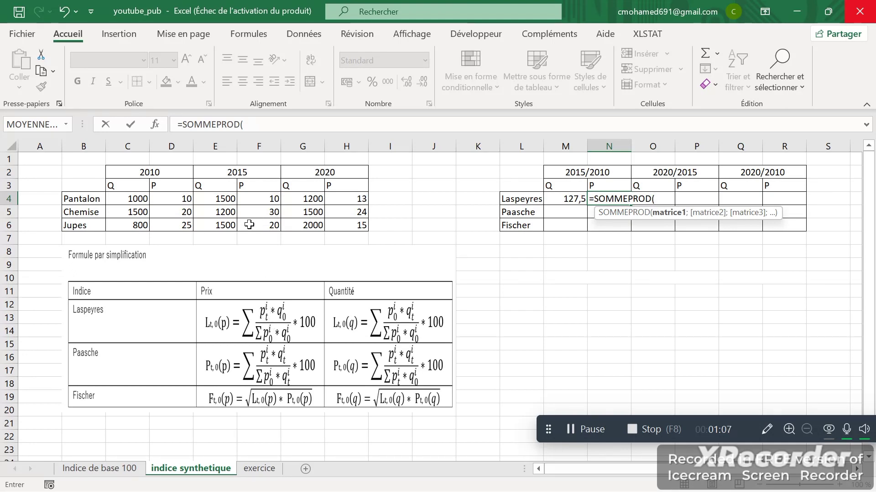
left_click_drag(267, 201, 268, 222)
type(";")
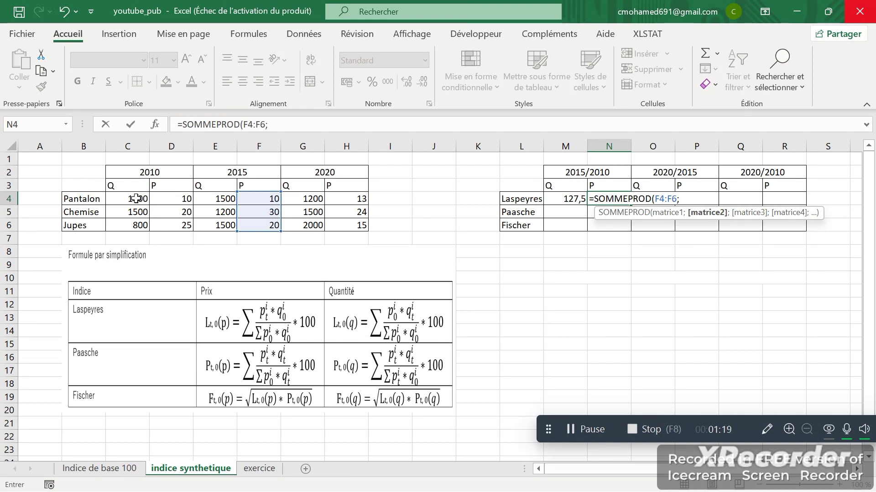
left_click_drag(136, 198, 136, 225)
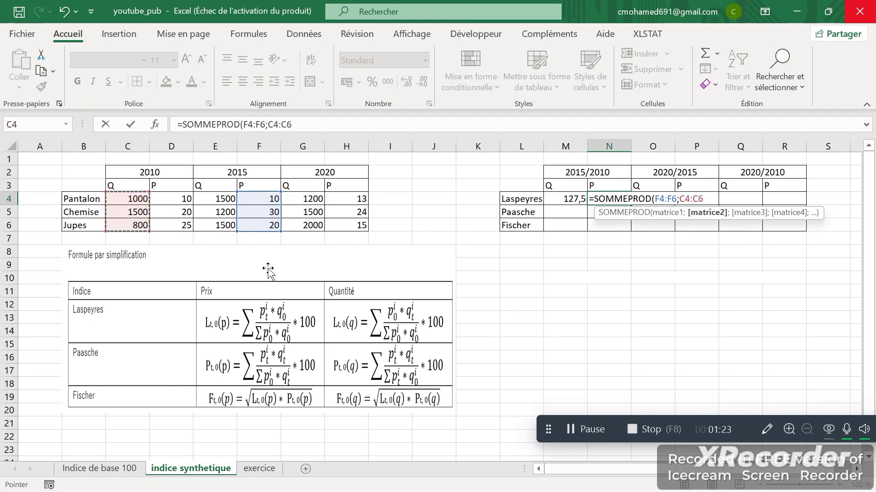
type(")/")
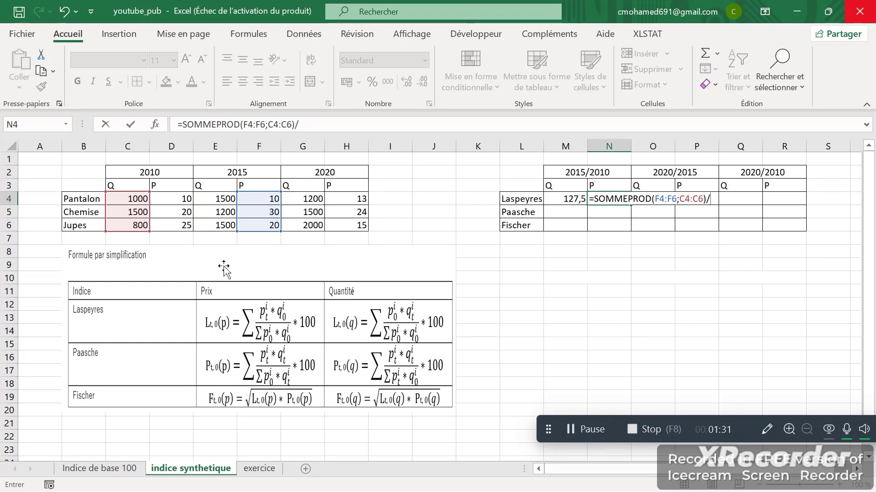
Complete the N4 formula with the denominator SOMMEPROD(D4:D6;C4:C6), multiply the ratio by 100 and enter it
left_click(181, 200)
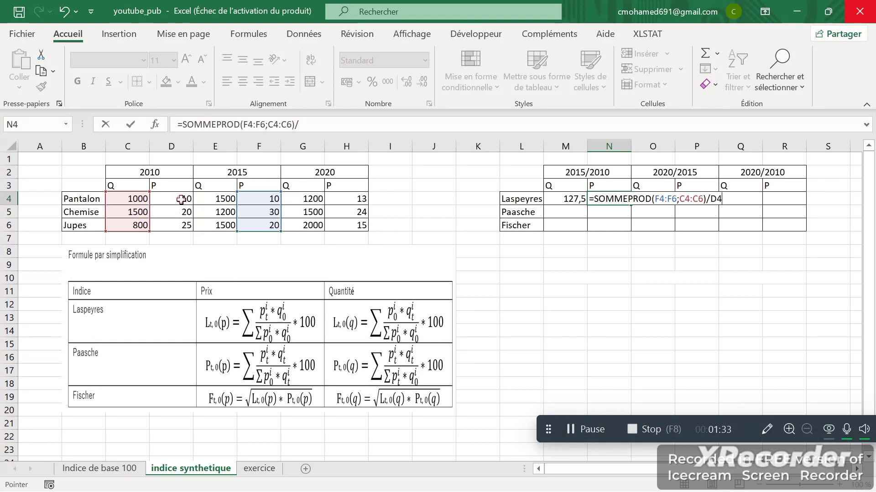
key("BackSpace")
key("BackSpace")
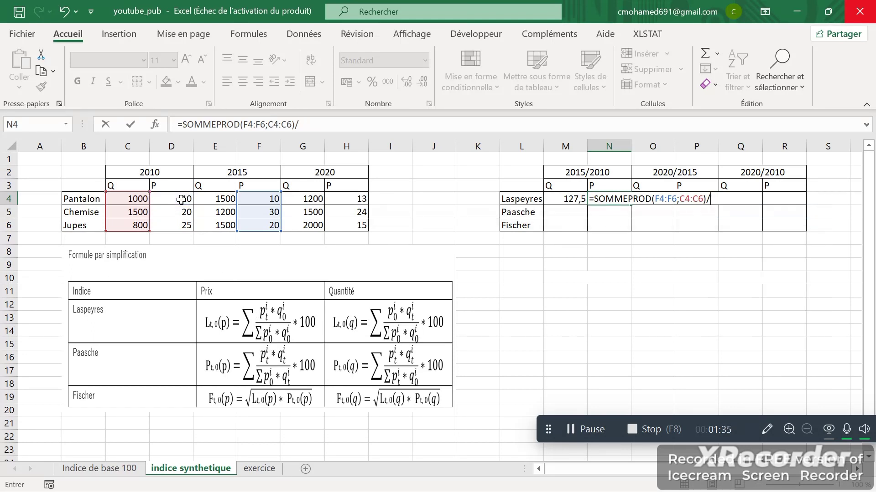
type("sommepr")
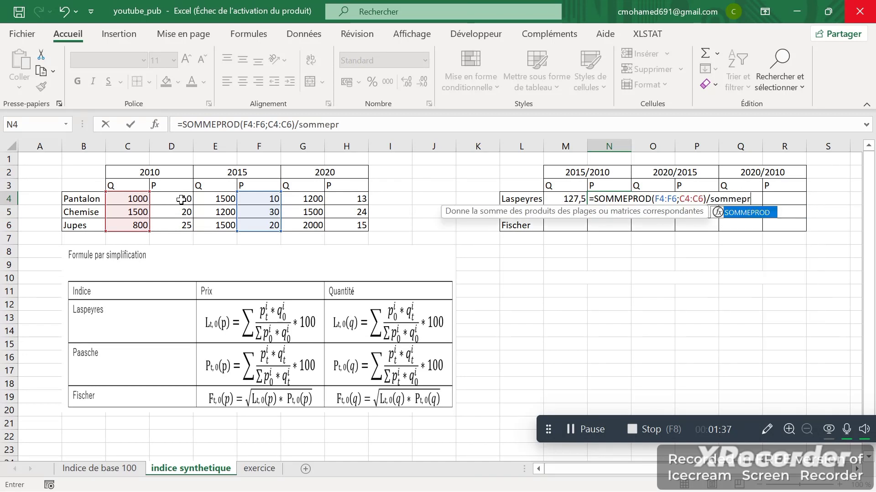
key("Tab")
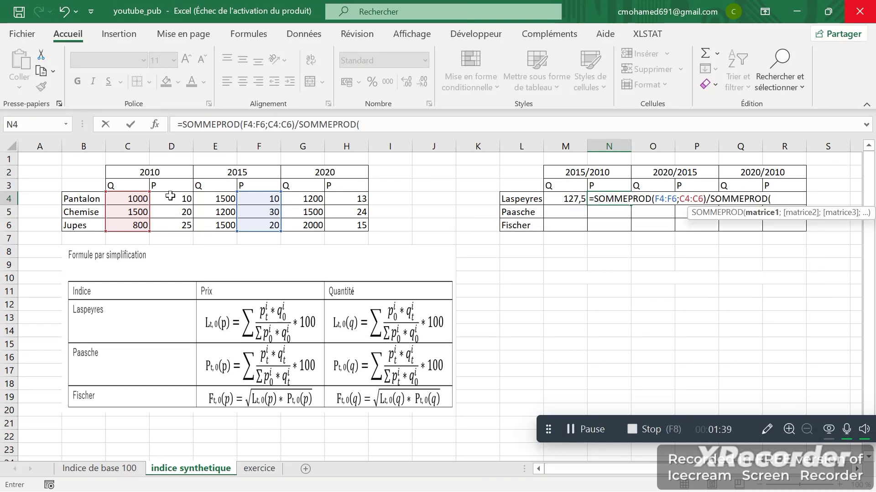
left_click_drag(171, 198, 175, 221)
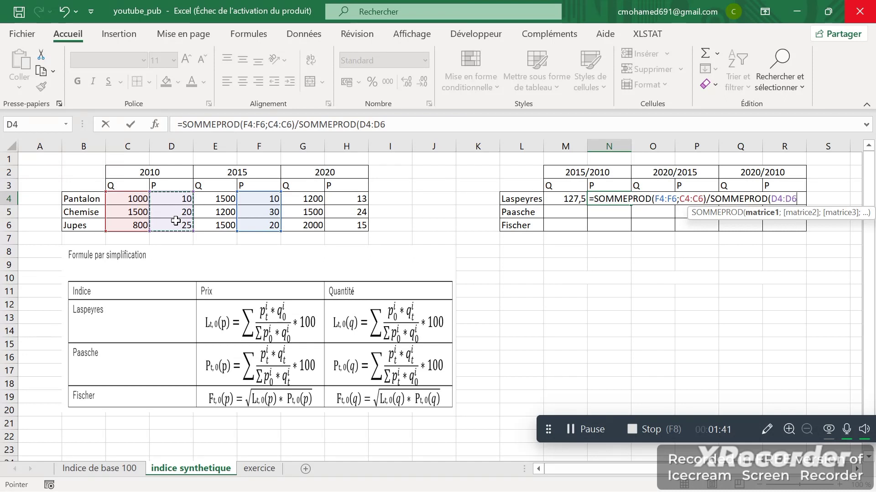
type(";")
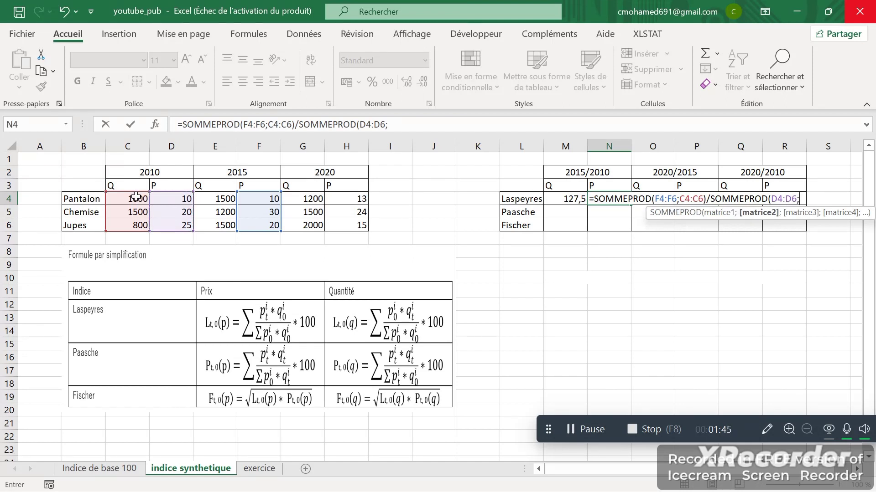
left_click_drag(137, 197, 133, 226)
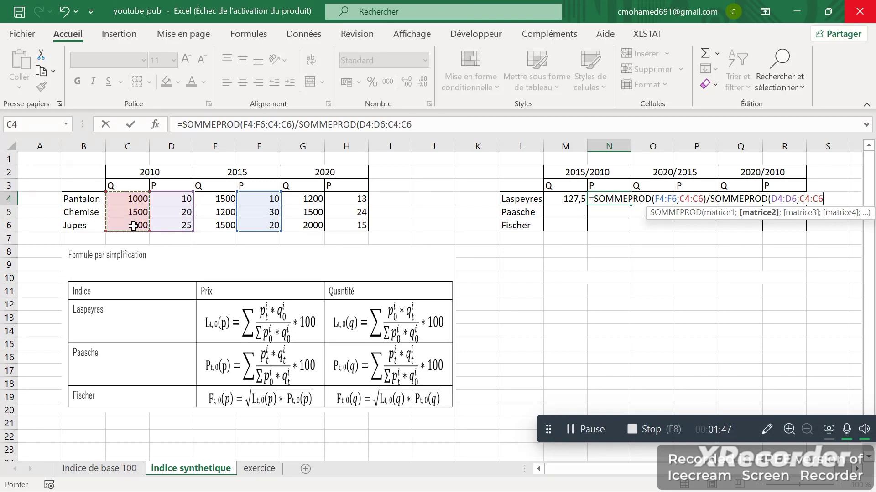
type(")*")
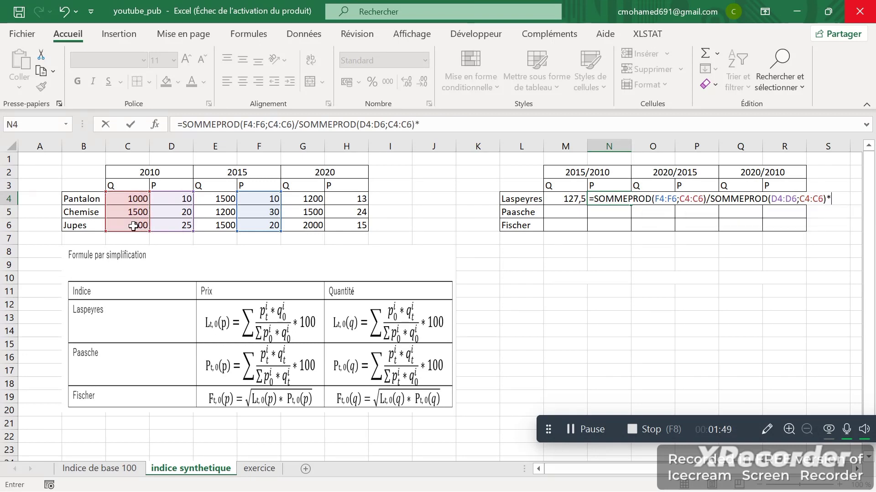
type("100")
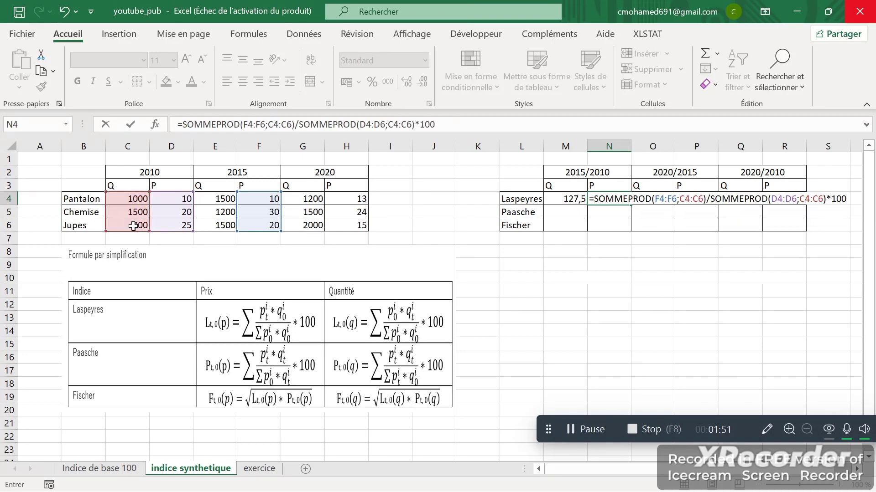
key("Return")
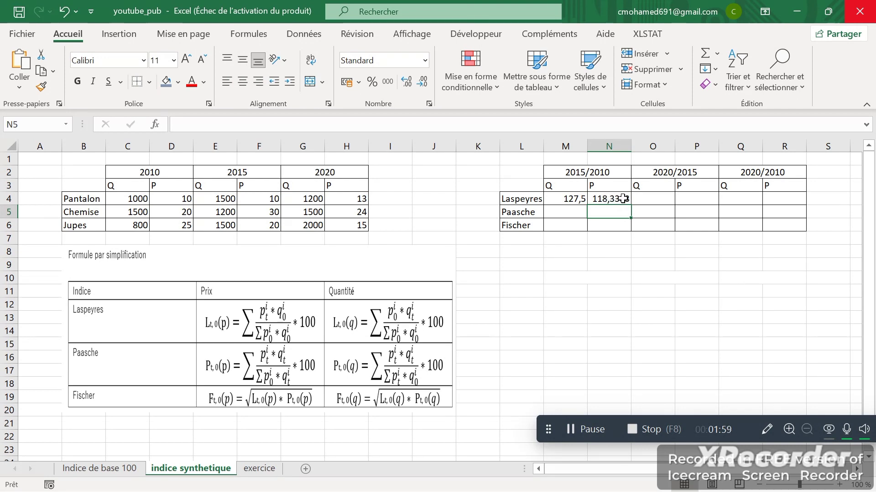
Start a 2015/2010 Paasche formula in M5 with =SOMMEPROD(F4:F6;E4:E6)/, using 2015 prices and 2015 quantities
left_click(557, 216)
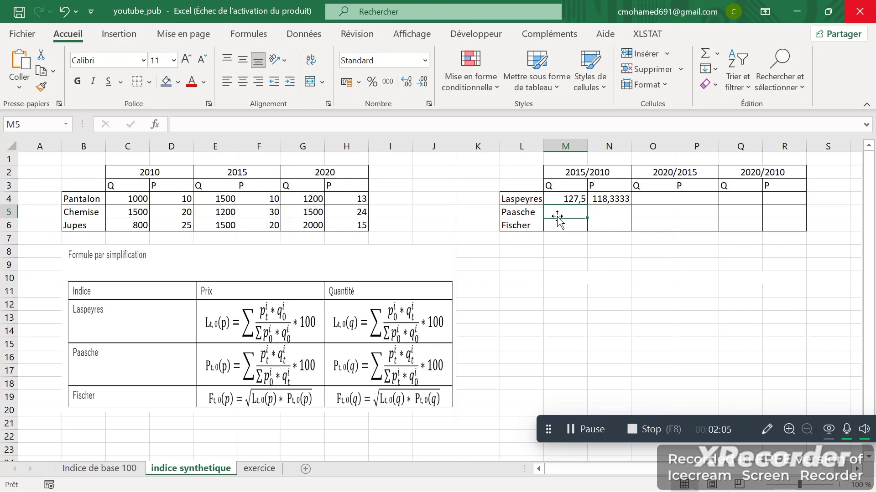
type("=")
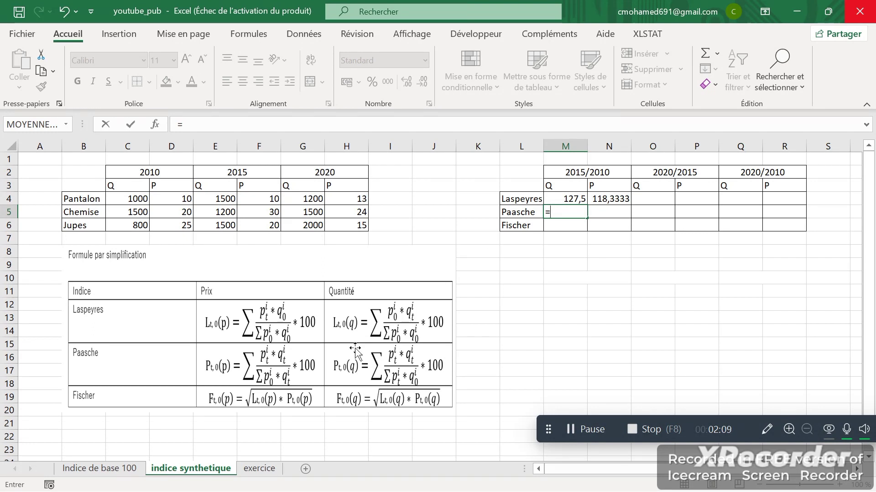
type("s")
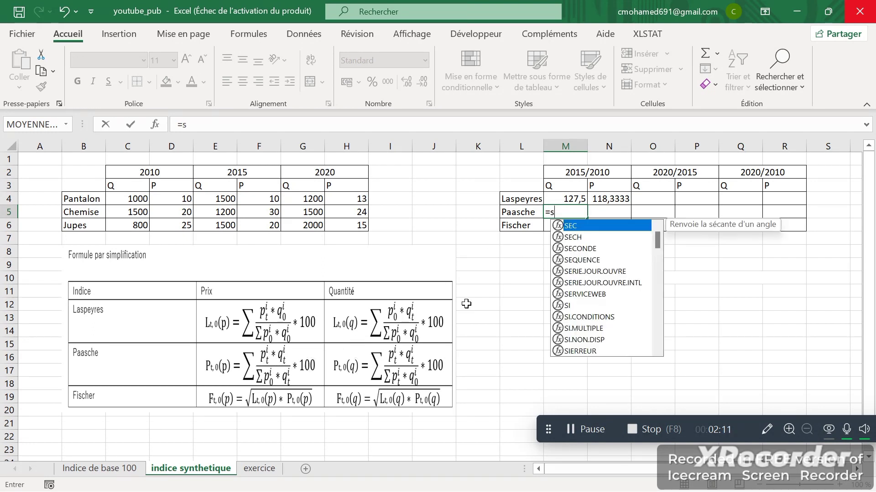
type("ommep")
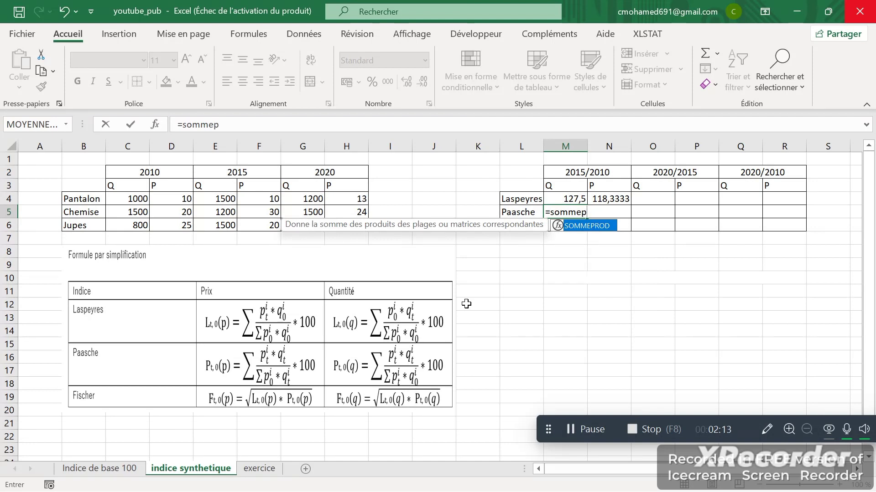
key("Tab")
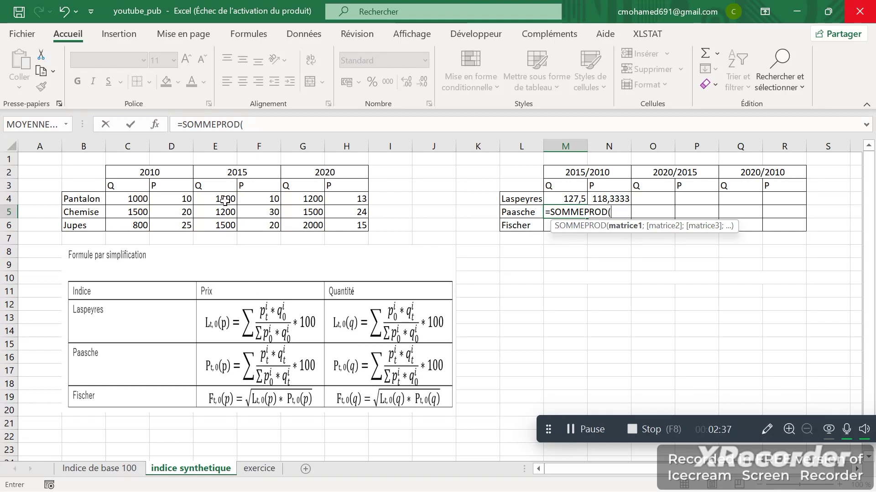
left_click_drag(224, 201, 229, 226)
left_click_drag(255, 199, 256, 221)
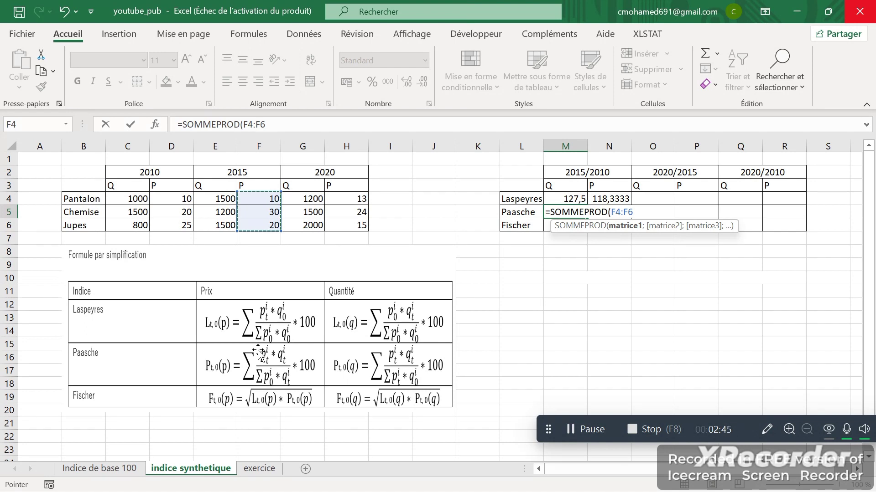
type(";")
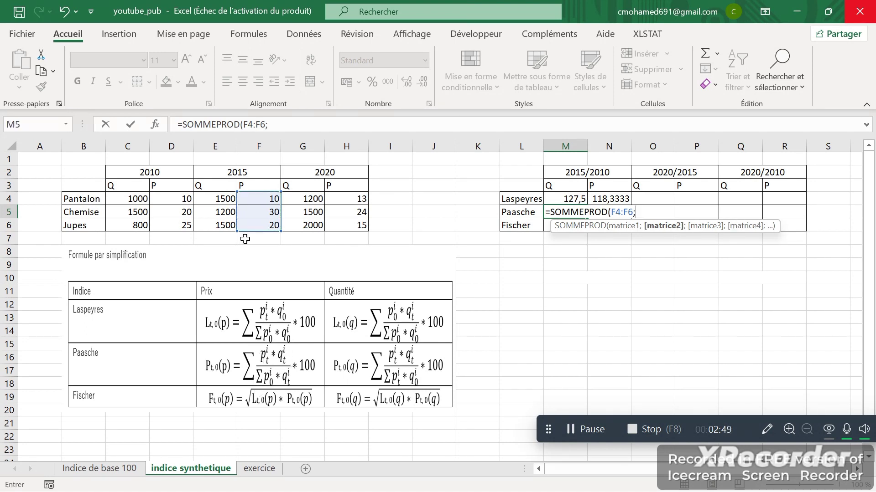
left_click_drag(217, 197, 217, 225)
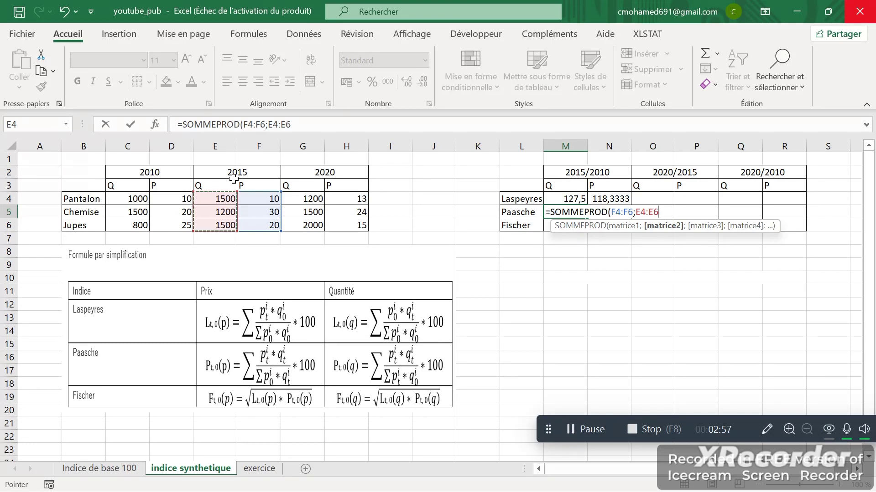
type(")/")
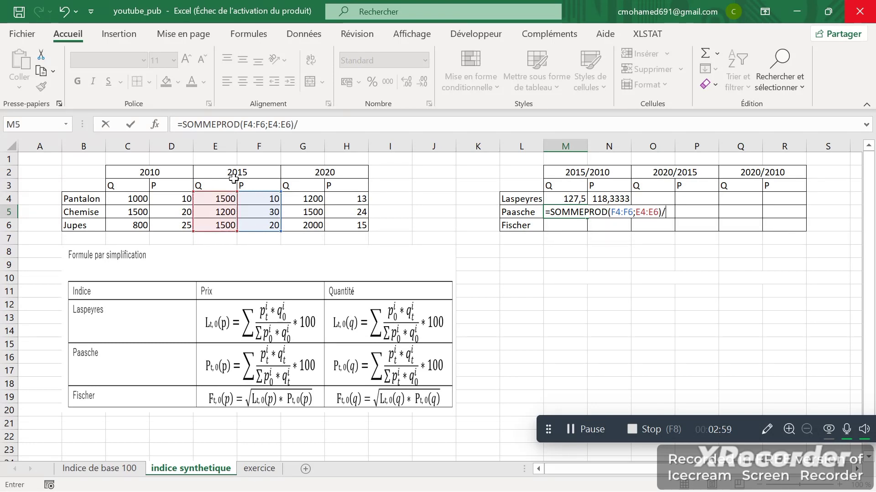
Complete the M5 formula with the denominator SOMMEPROD(D4:D6;E4:E6), multiply the ratio by 100 and enter it
type("sommp")
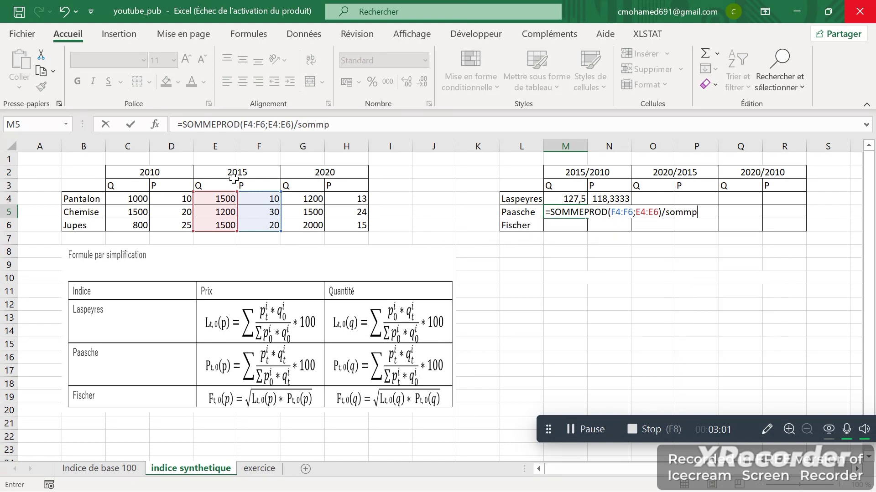
key("BackSpace")
type("ep")
key("Tab")
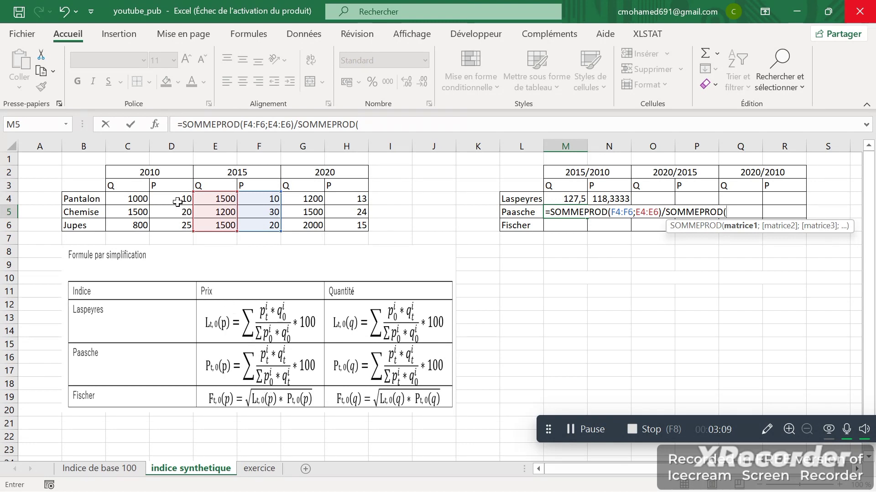
left_click_drag(177, 199, 175, 226)
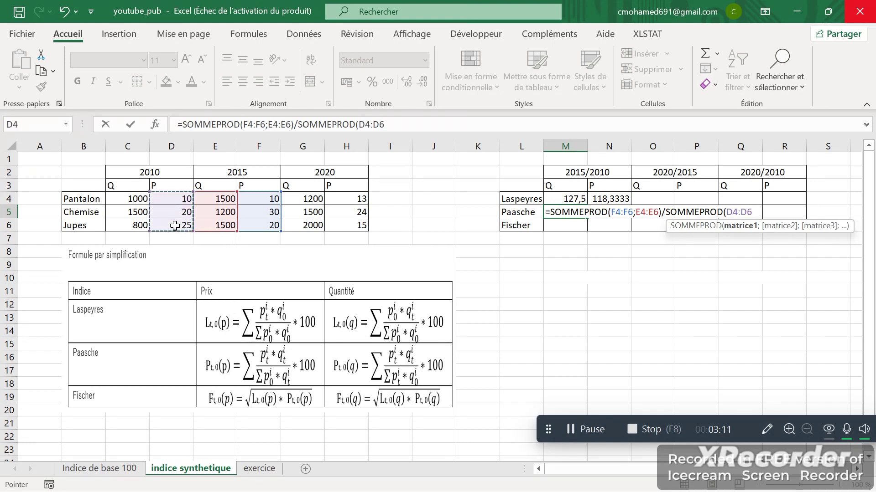
type(";")
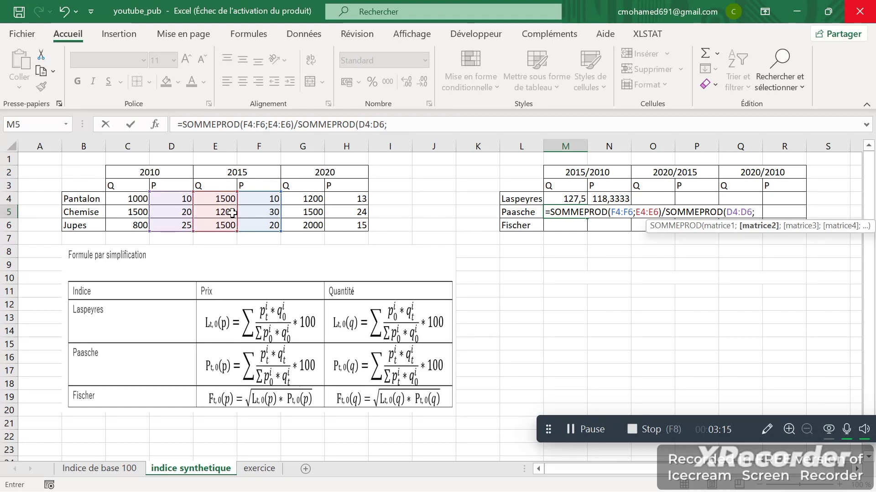
left_click_drag(225, 197, 225, 225)
type(")*1")
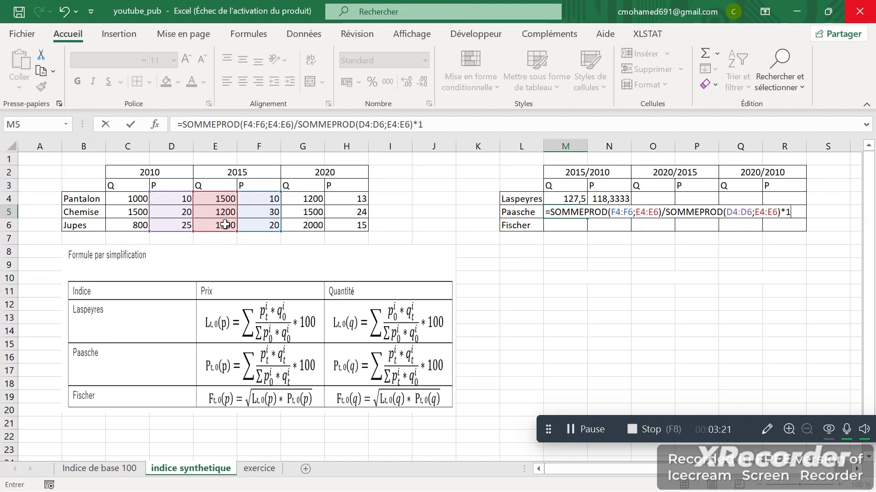
type("00")
key("Return")
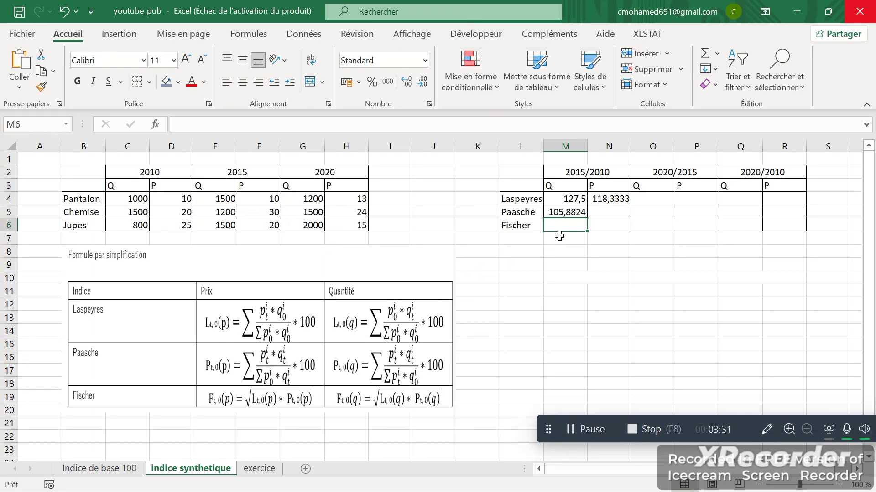
Move the Paasche formula from M5 to the 2015/2010 price cell N5
left_click(577, 215)
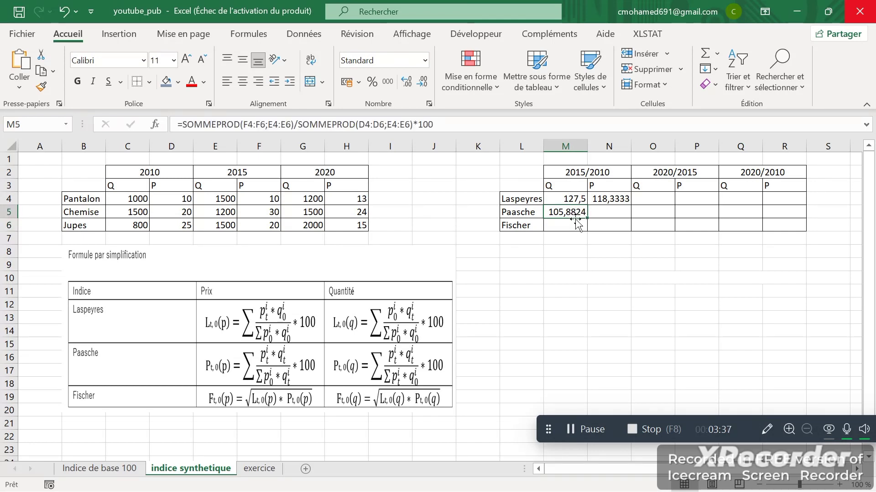
left_click_drag(576, 219, 598, 213)
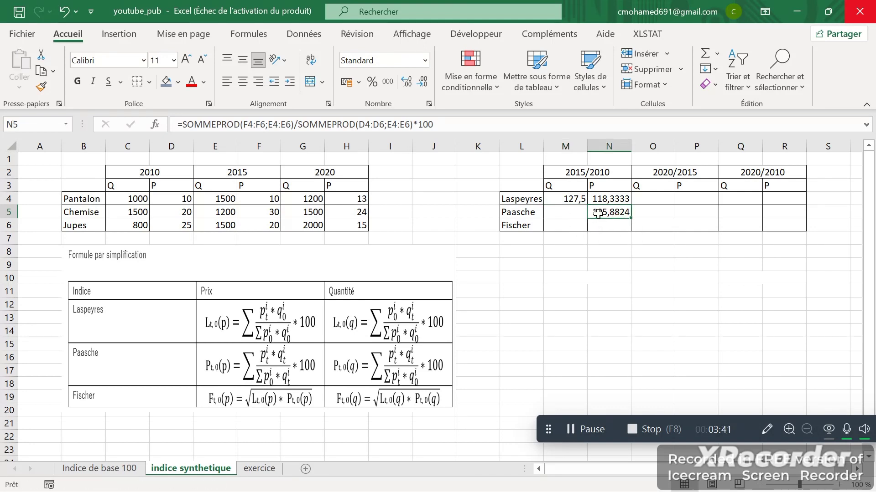
Start the 2015/2010 Paasche quantity formula in M5 with =SOMMEPROD(F4:F6;E4:E6)/, using 2015 prices and 2015 quantities
left_click(558, 213)
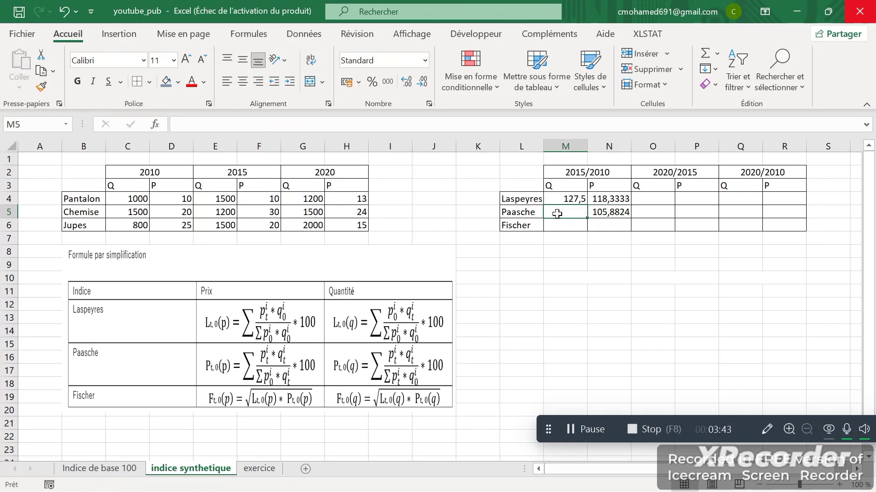
type("=")
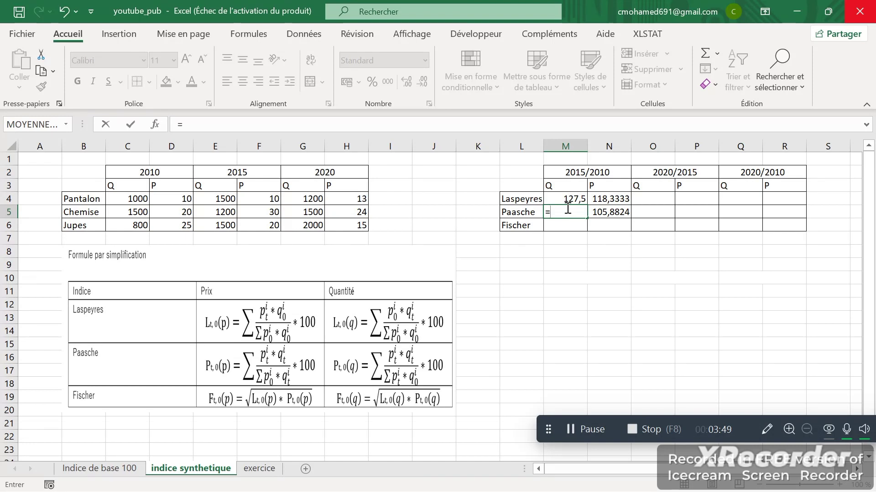
type("somm")
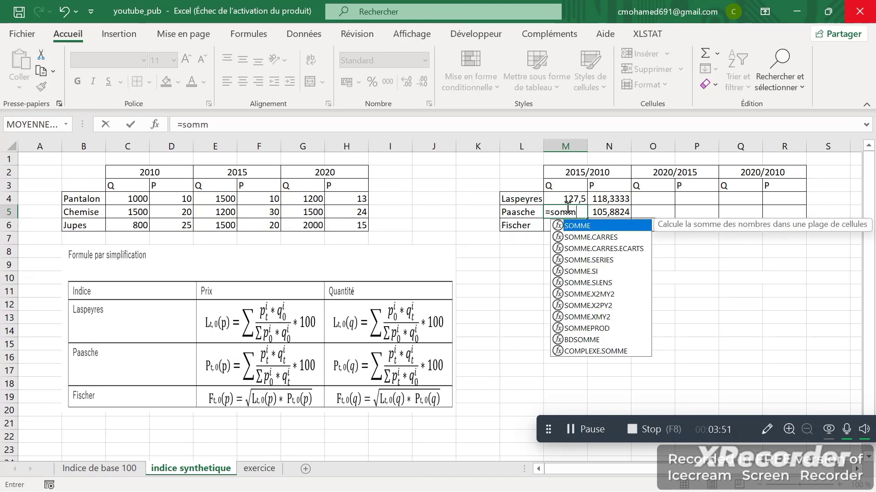
type("ep")
key("Tab")
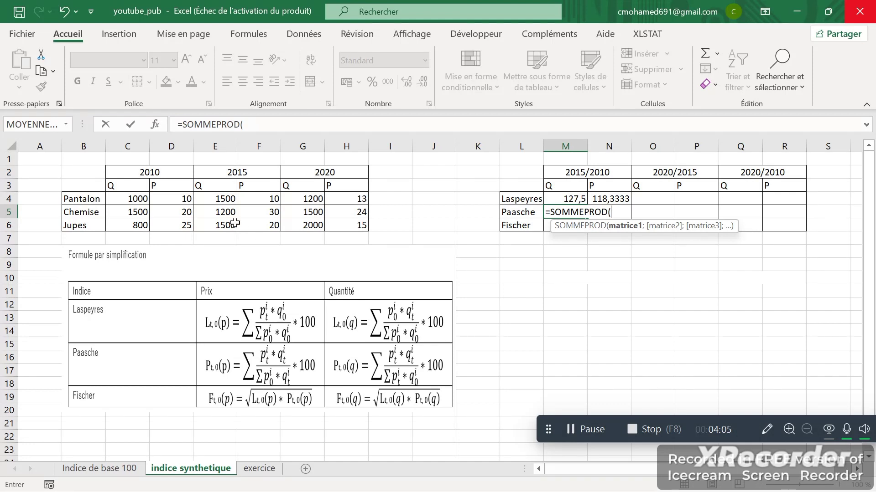
left_click_drag(255, 196, 260, 225)
type(";")
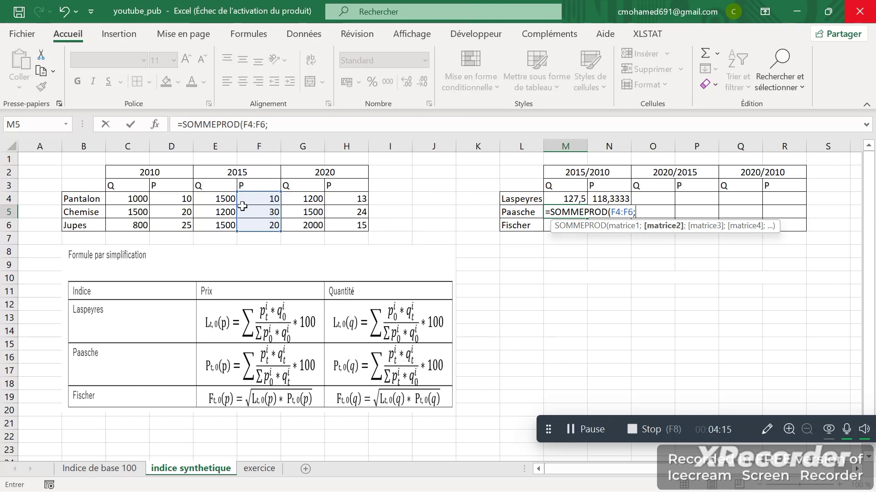
left_click_drag(230, 201, 227, 222)
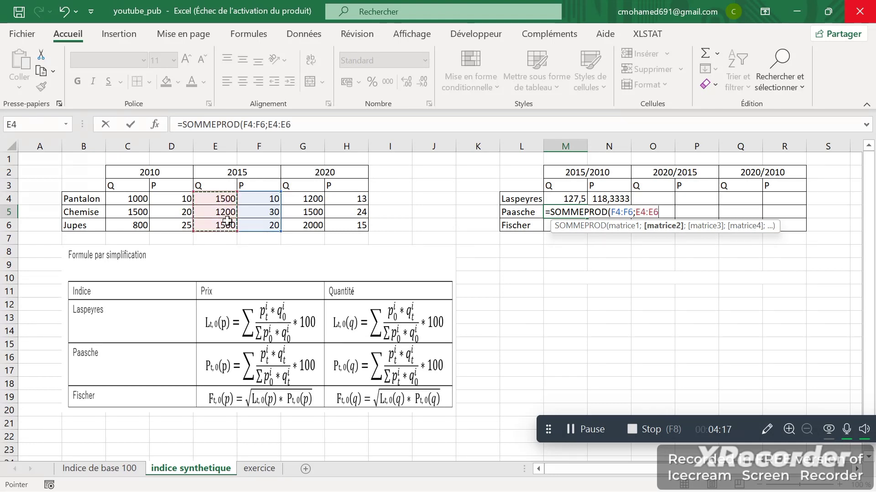
type(")/")
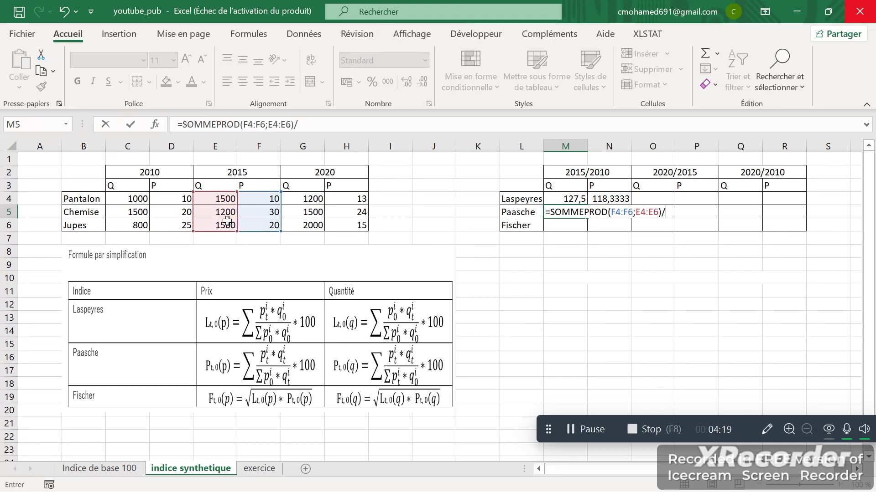
Complete the M5 formula with the denominator SOMMEPROD(F4:F6*C4:C6), multiply the ratio by 100 and enter it
type("sommep")
key("Tab")
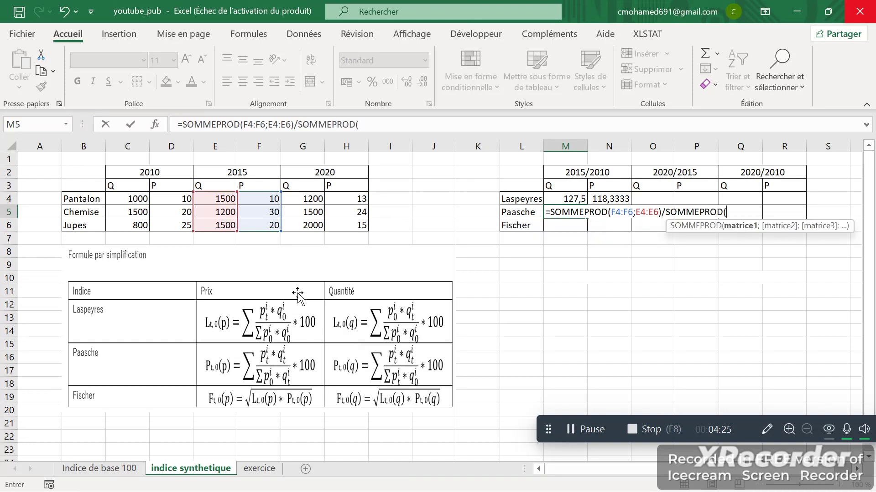
left_click_drag(263, 198, 263, 223)
type("*")
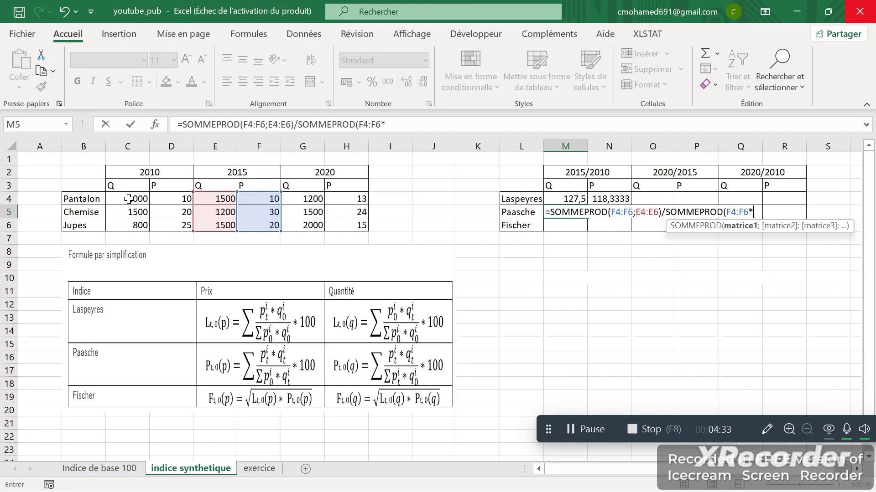
left_click_drag(129, 199, 134, 221)
type(")/")
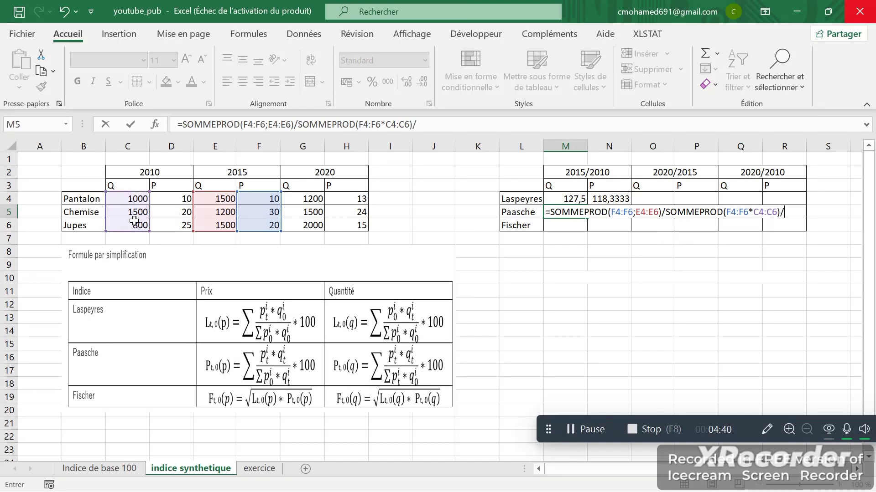
key("BackSpace")
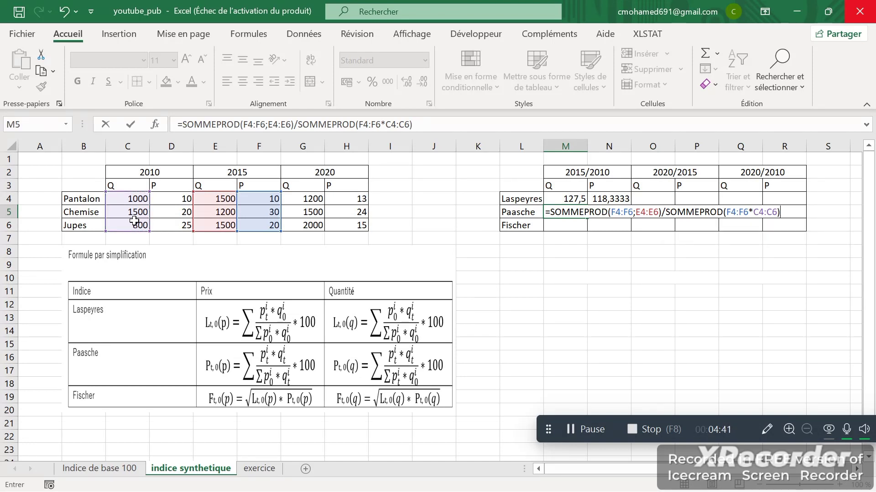
type("100")
key("Return")
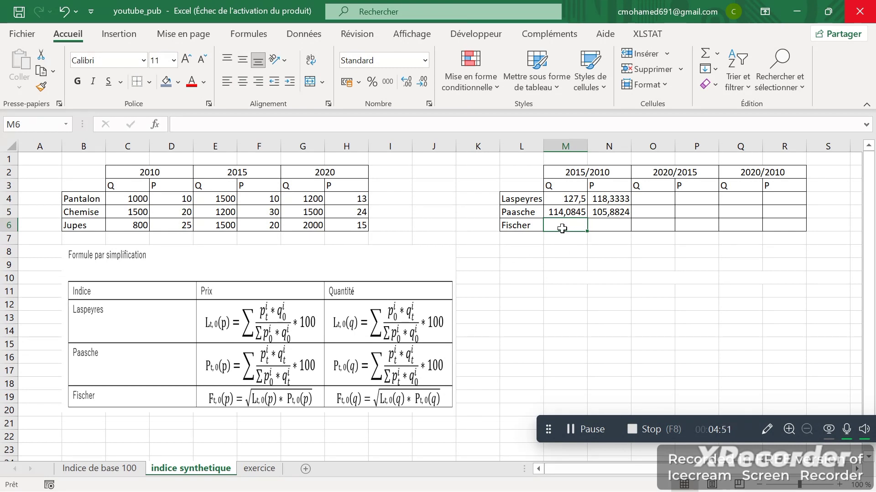
Calculate the 2015/2010 Fischer quantity index in M6 with =RACINE(M4*M5)
type("=")
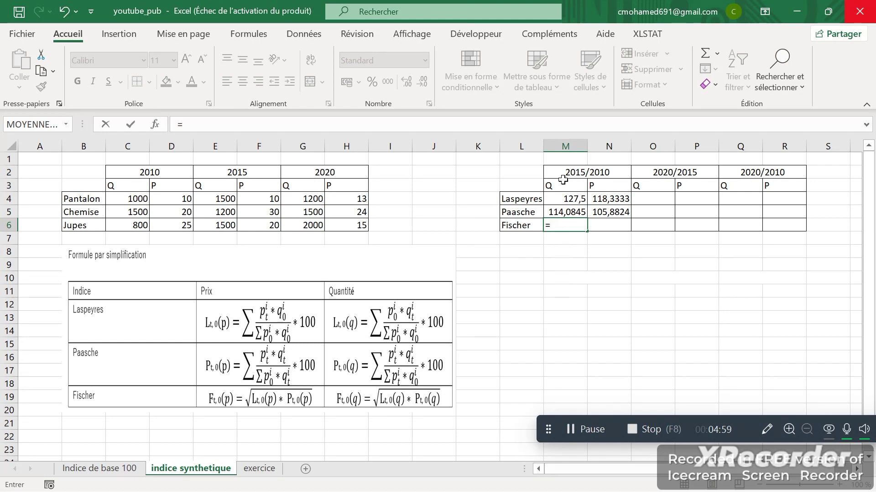
left_click(579, 430)
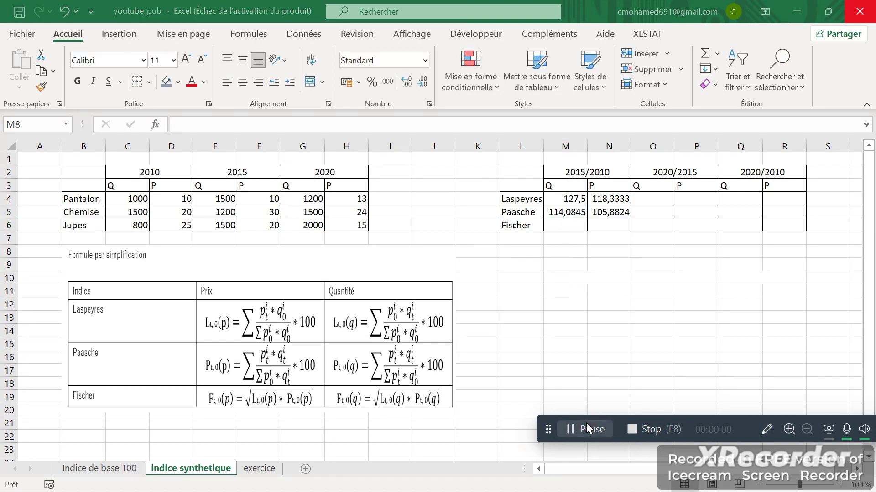
left_click(556, 225)
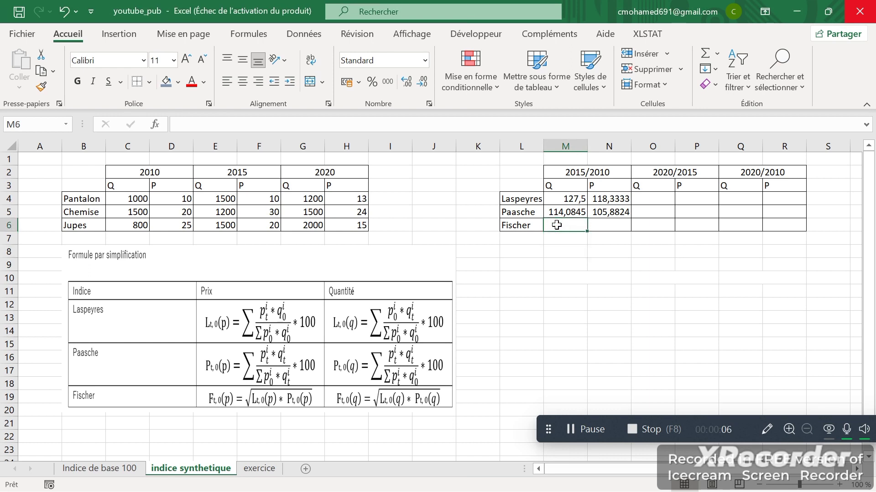
type("=rac")
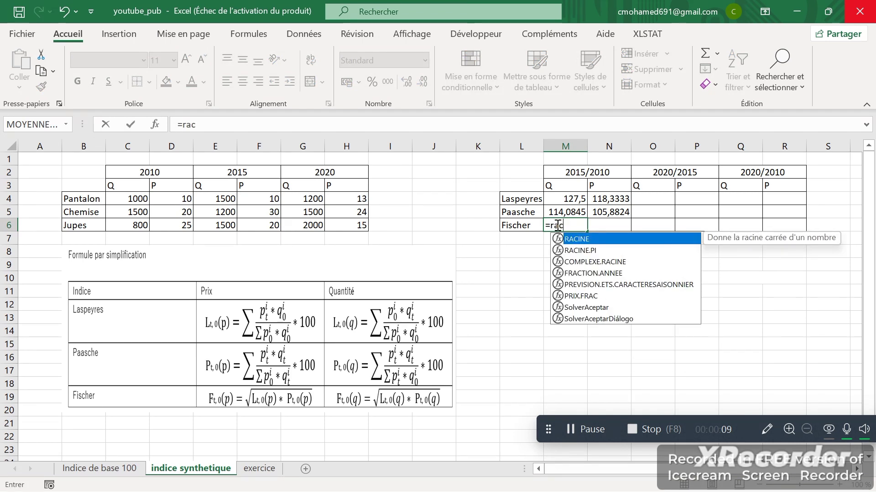
key("Tab")
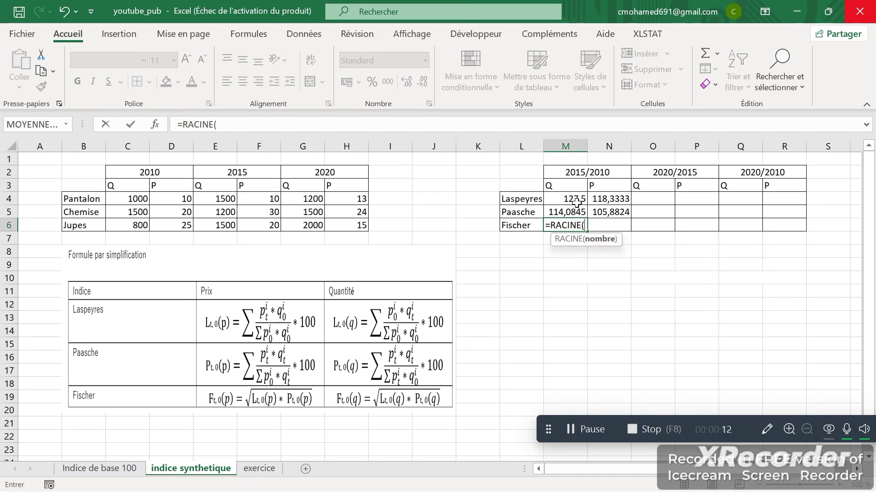
left_click(577, 199)
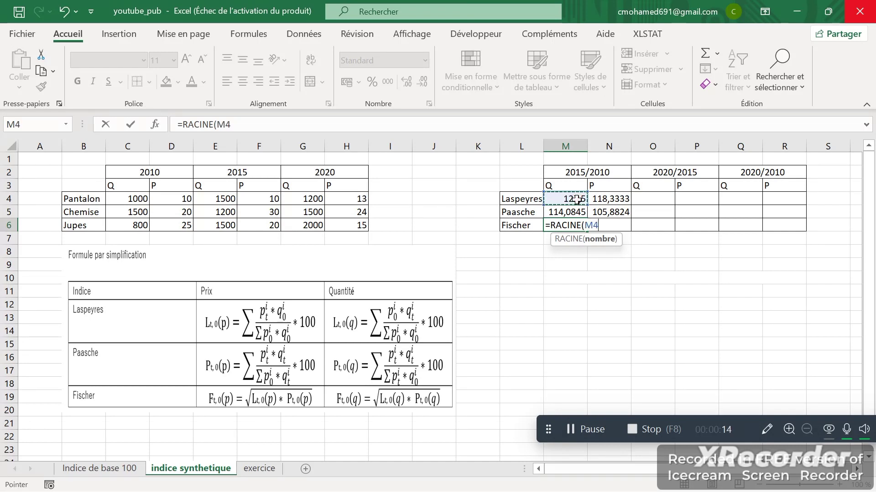
type("*")
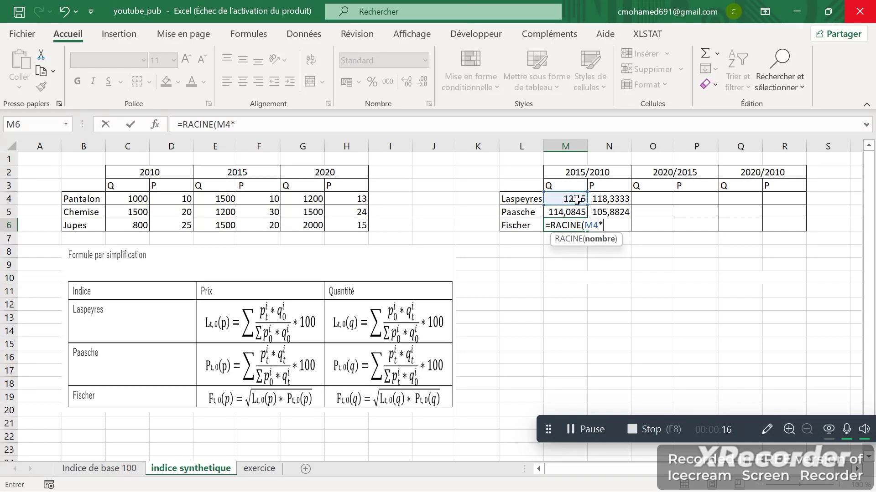
left_click(577, 211)
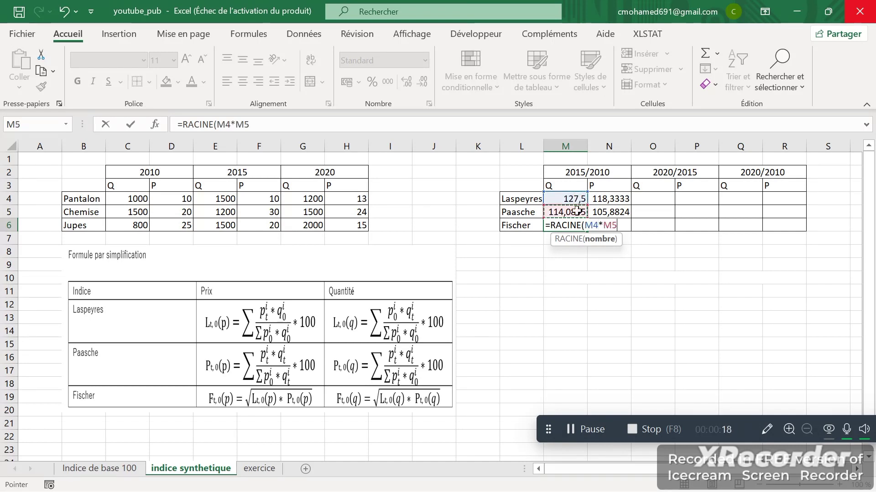
type(")")
key("Return")
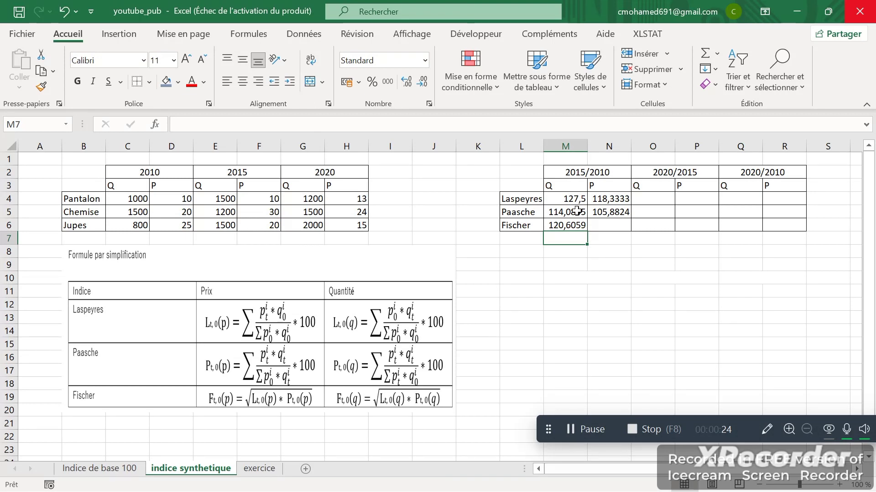
left_click(574, 228)
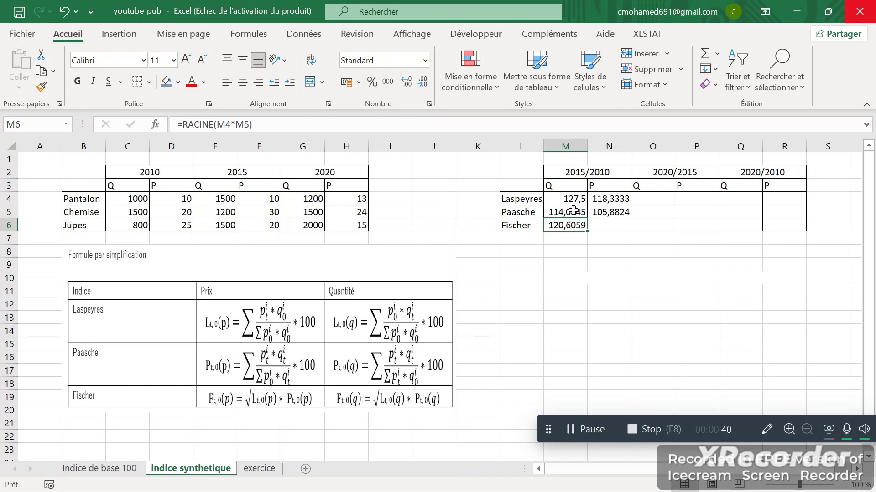
Calculate the 2015/2010 Fischer price index in N6 with =RACINE(N4*N5)
left_click(610, 223)
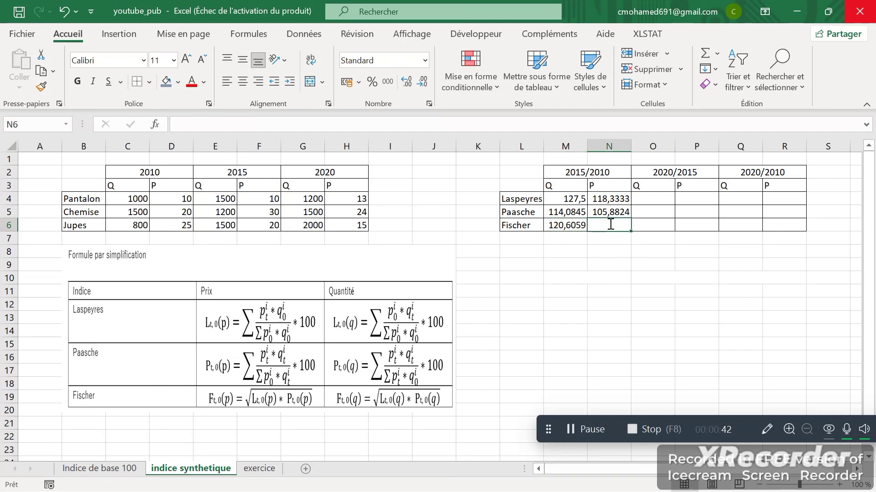
type("=rac")
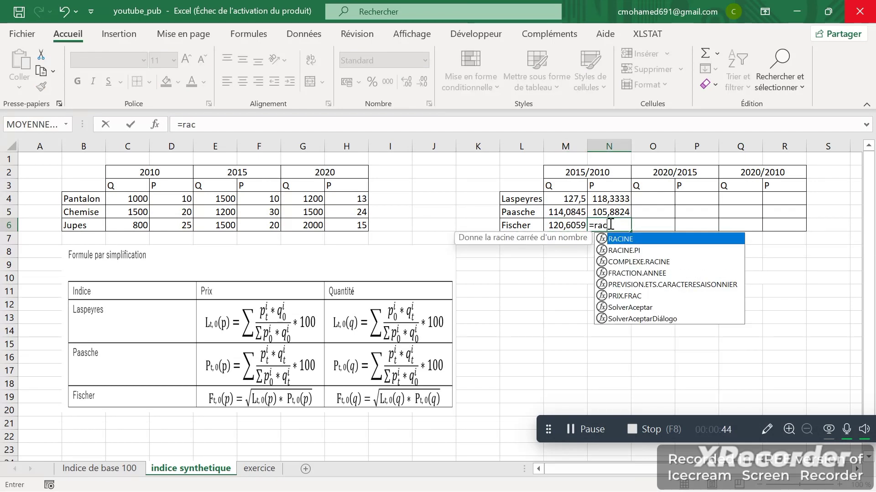
key("Tab")
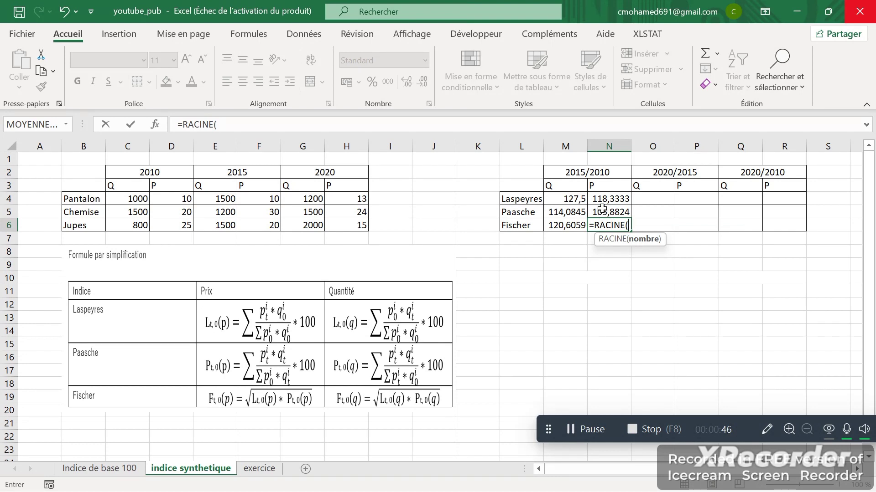
left_click(614, 199)
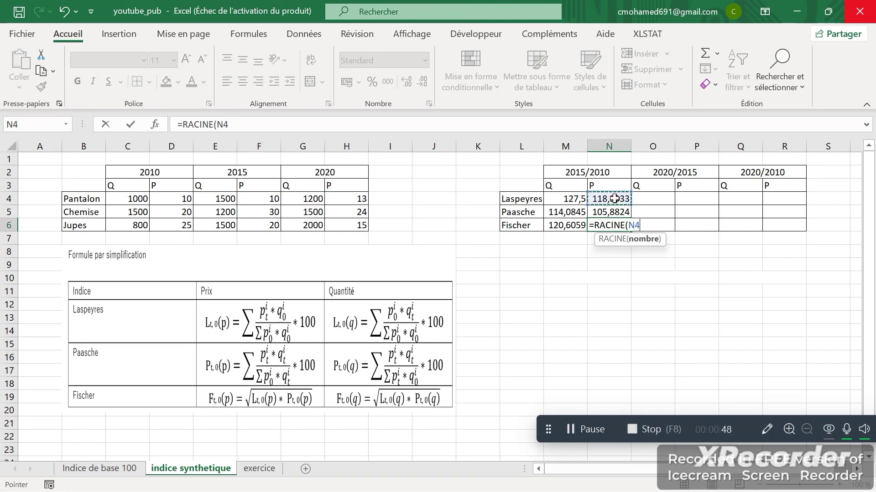
type("*")
left_click(614, 211)
type(")")
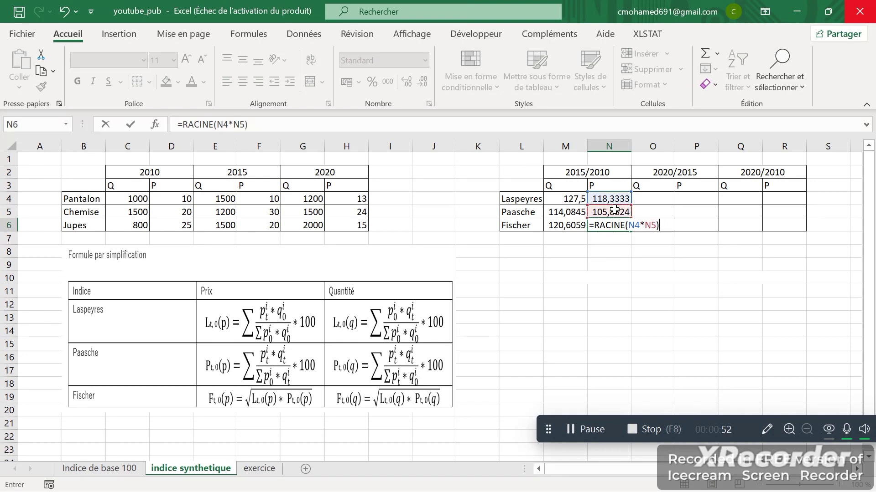
key("Return")
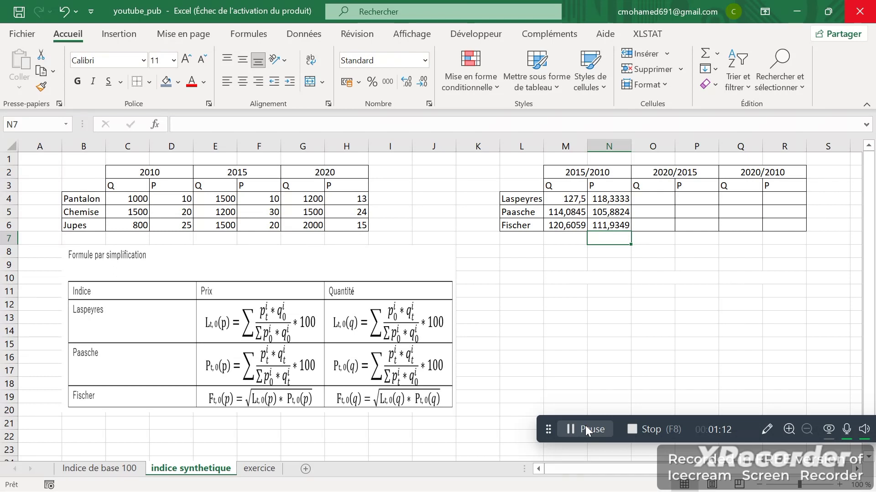
left_click(587, 429)
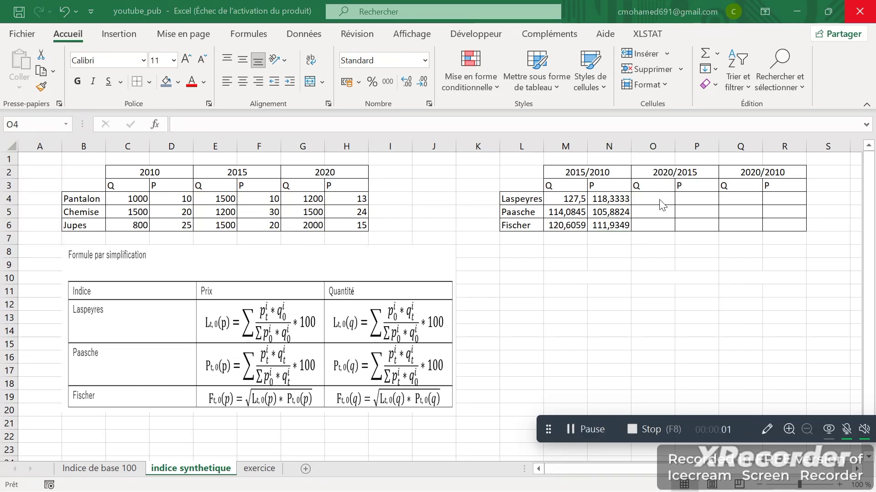
Start the 2020/2015 Laspeyres quantity formula in O4 with =SOMMEPROD(F4:F6;G4:G6), using 2015 prices and 2020 quantities
left_click(659, 199)
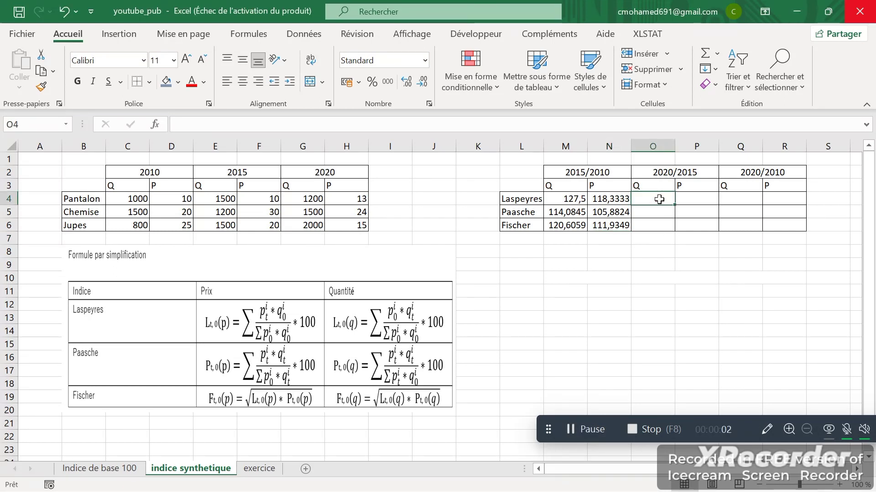
type("=sommeprod")
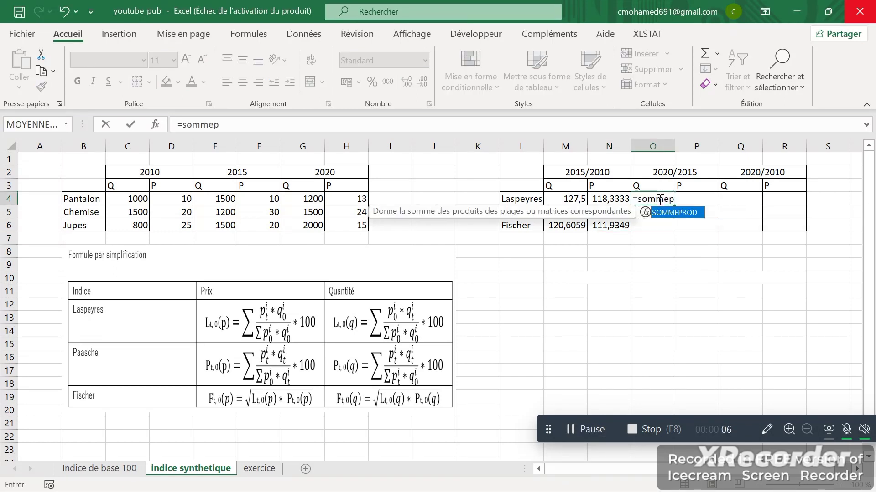
key("Tab")
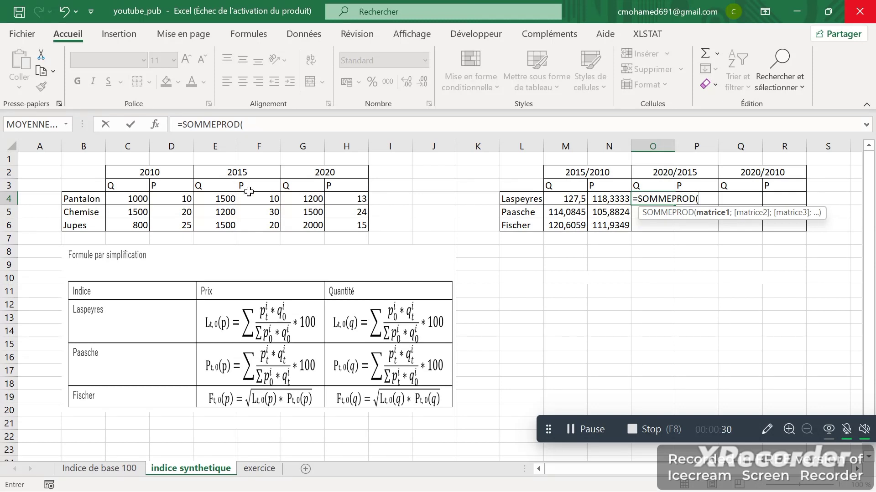
left_click_drag(265, 197, 264, 222)
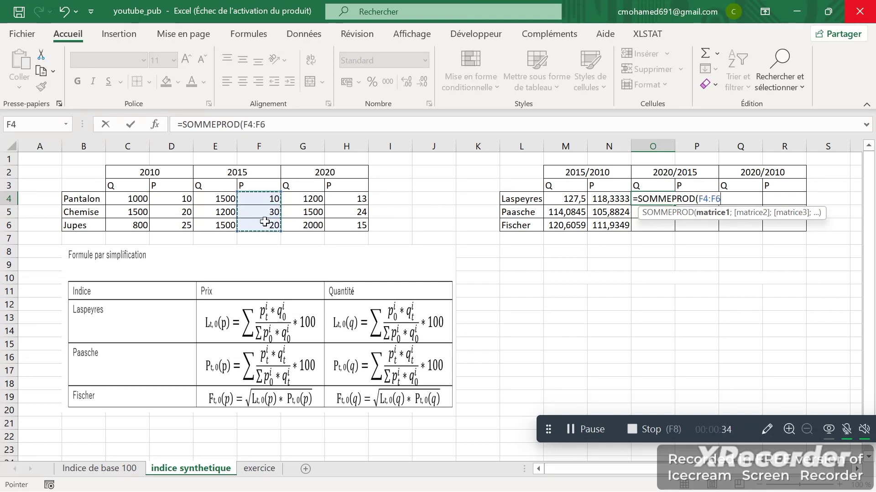
type(";")
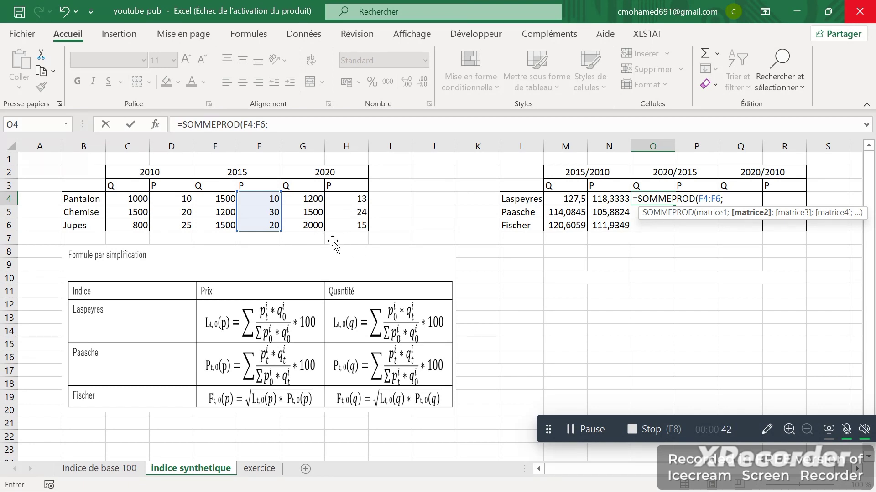
left_click_drag(310, 200, 310, 224)
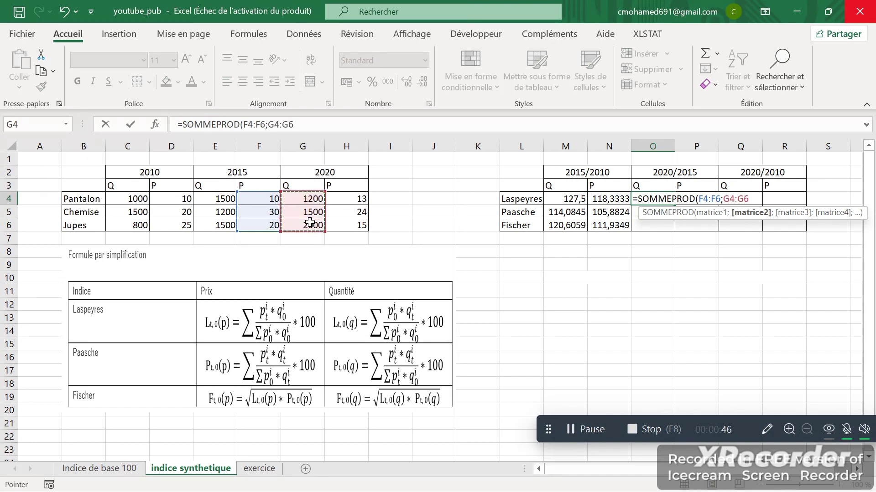
type(")*")
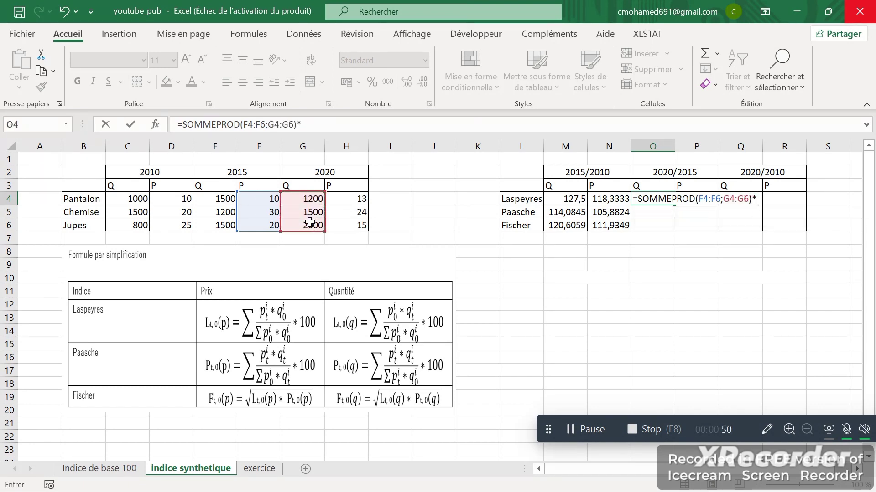
key("BackSpace")
Divide the O4 formula by SOMMEPROD(F4:F6;E4:E6), multiply the ratio by 100 and enter it
type("/sommep")
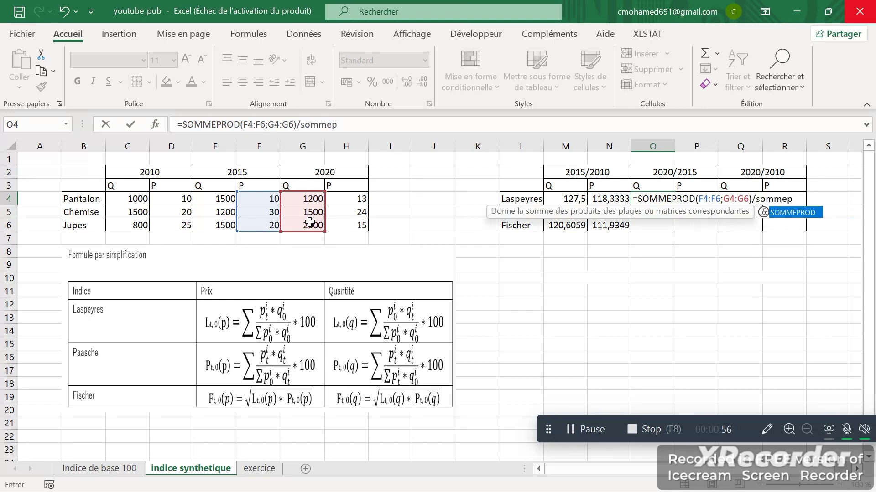
key("Tab")
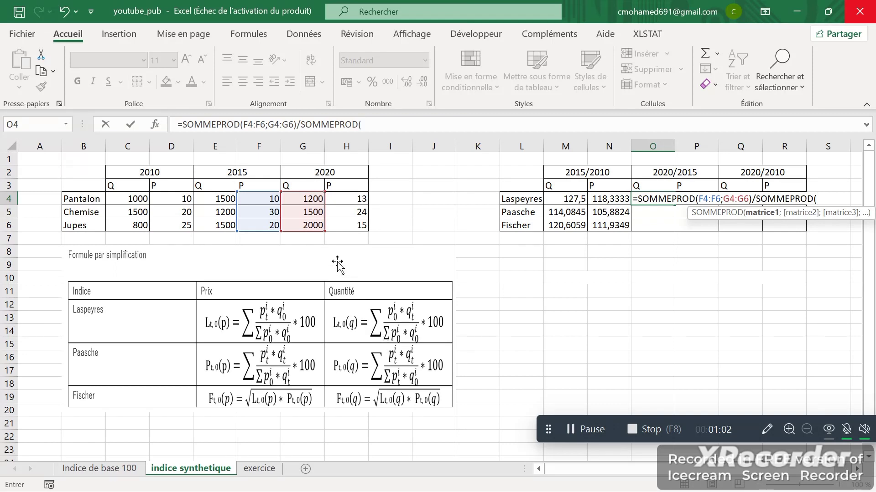
left_click_drag(258, 203, 219, 225)
type(";")
type(")")
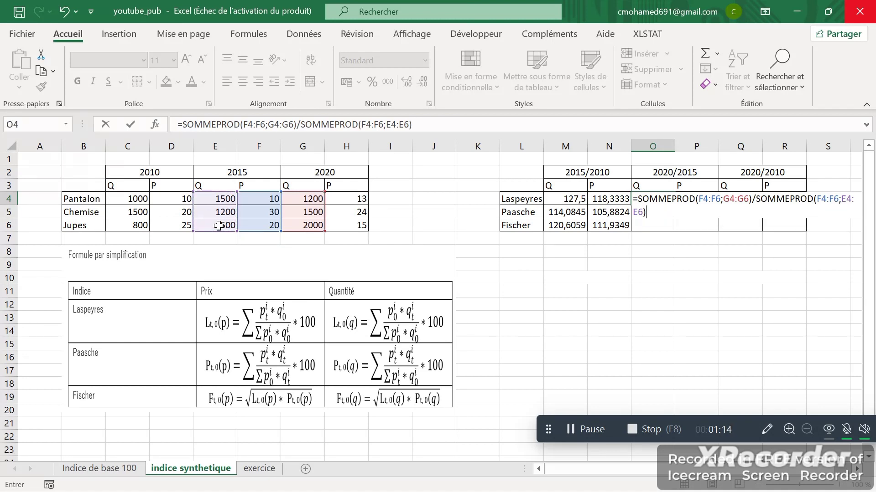
type("*100")
key("Return")
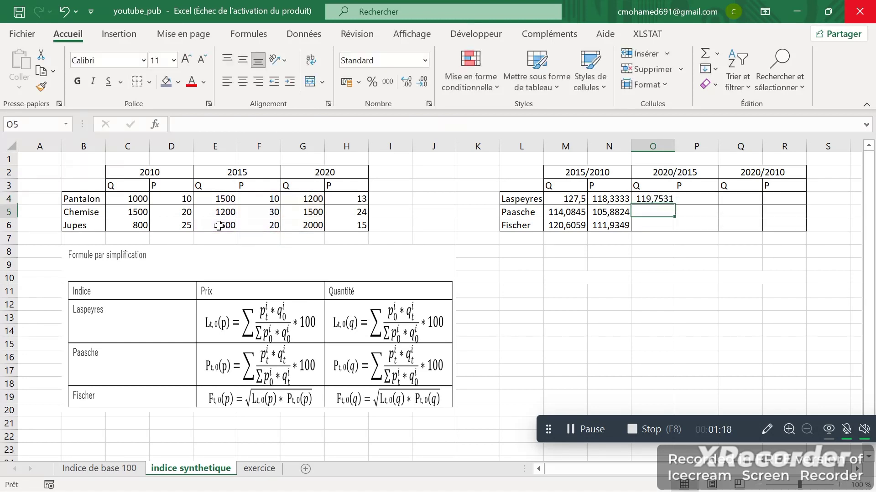
Start the 2020/2015 Laspeyres price formula in P4 with =SOMMEPROD(H4:H6;E4:E6), using 2020 prices and 2015 quantities
left_click(690, 201)
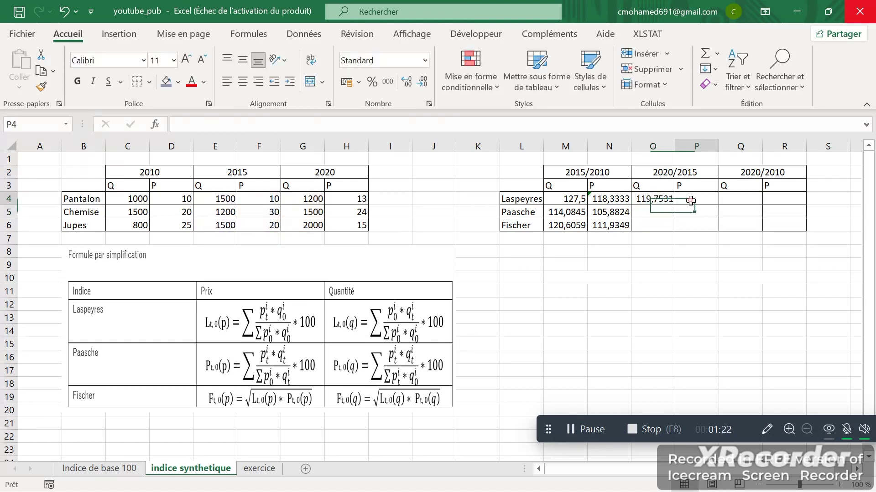
type("=som")
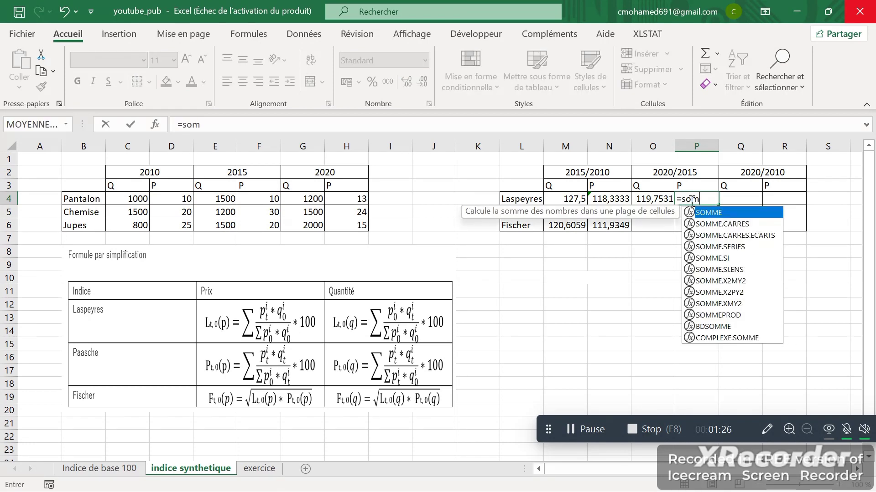
type("mep")
key("Tab")
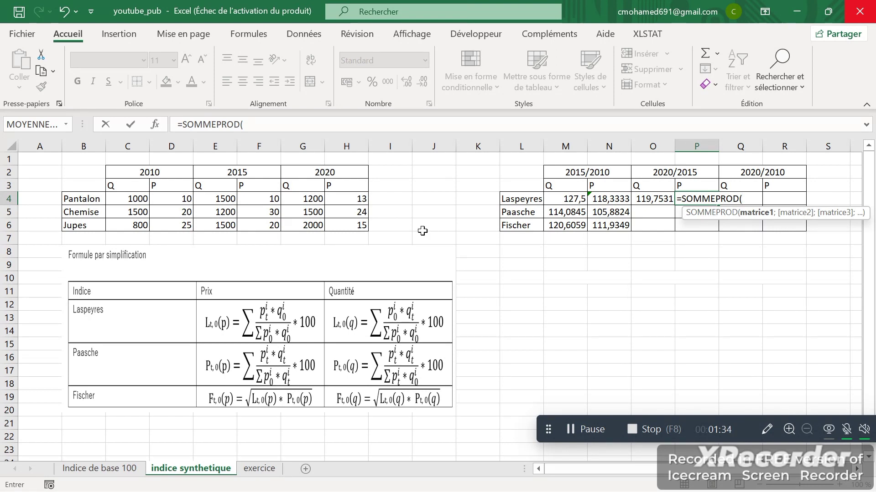
left_click_drag(345, 202, 348, 224)
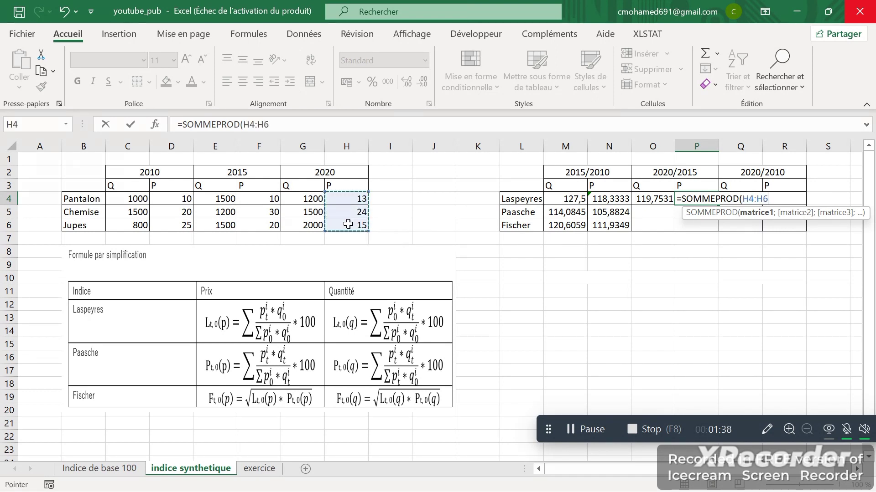
type(";")
left_click_drag(224, 203, 219, 223)
type(")s")
key("BackSpace")
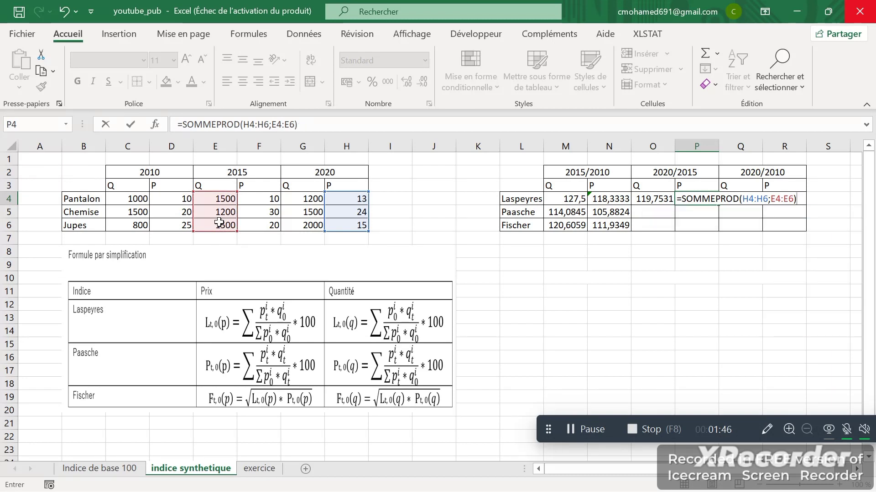
Complete the P4 formula with the denominator SOMMEPROD(F4:F6;E4:E6), multiply the ratio by 100 and enter it
type("/sommep")
key("Tab")
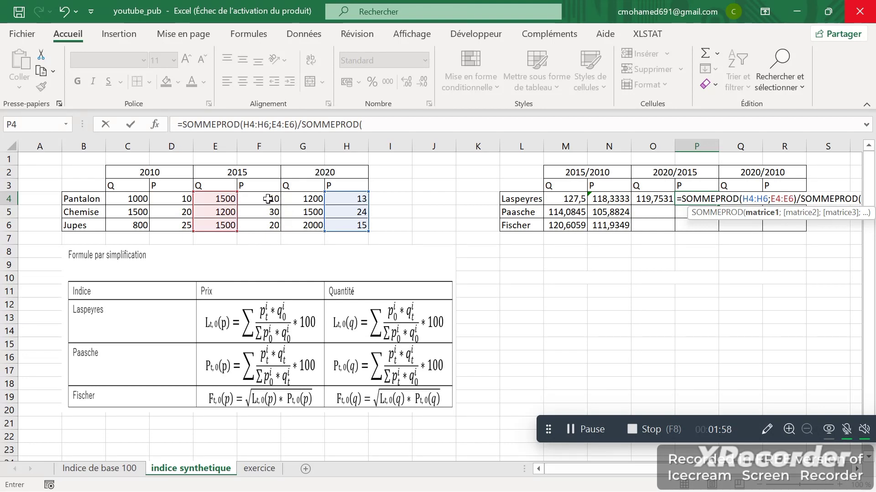
left_click_drag(268, 199, 269, 225)
type(";")
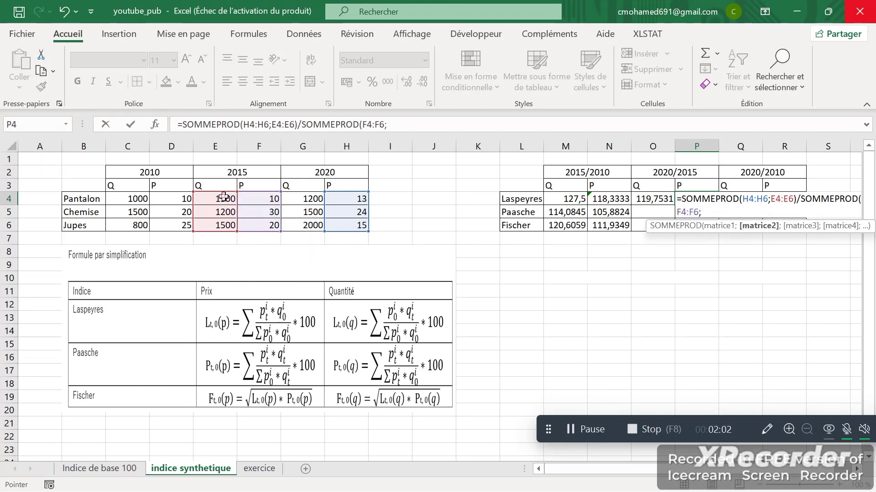
left_click_drag(223, 197, 221, 222)
type(")*")
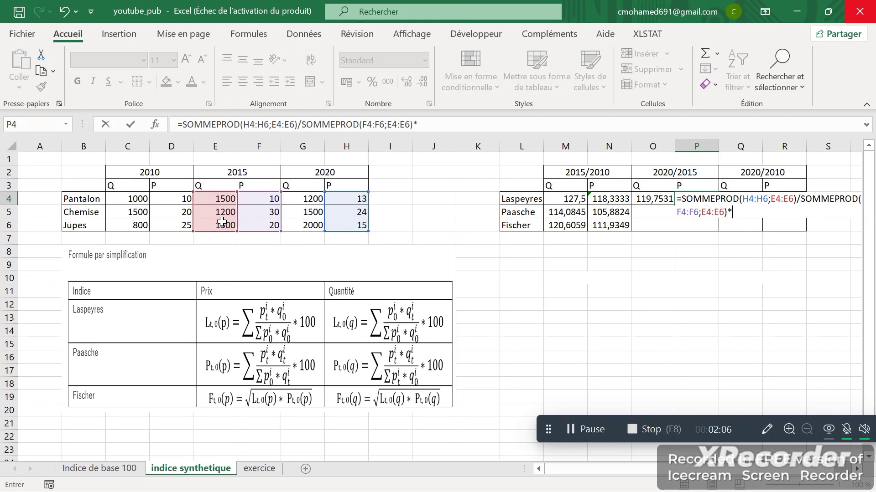
type("100")
key("Return")
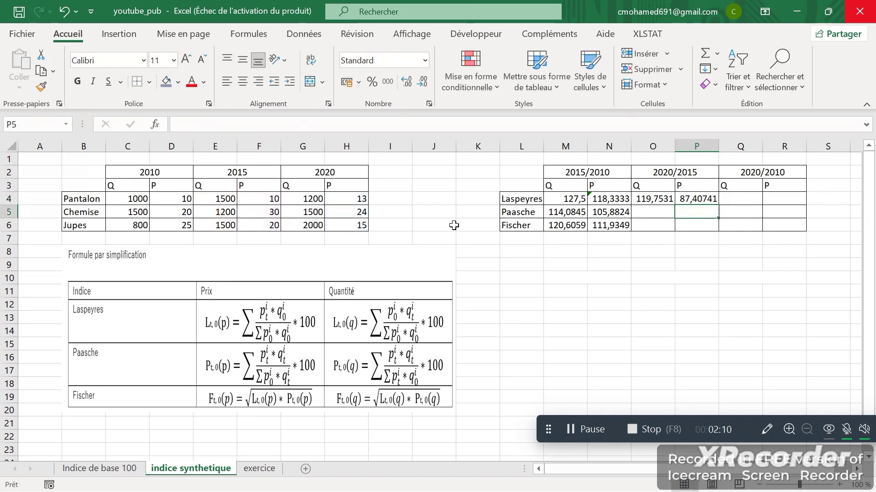
Start the 2020/2015 Paasche quantity formula in O5 with =SOMMEPROD(H4:H6;G4:G6, using 2020 prices and 2020 quantities
left_click(647, 212)
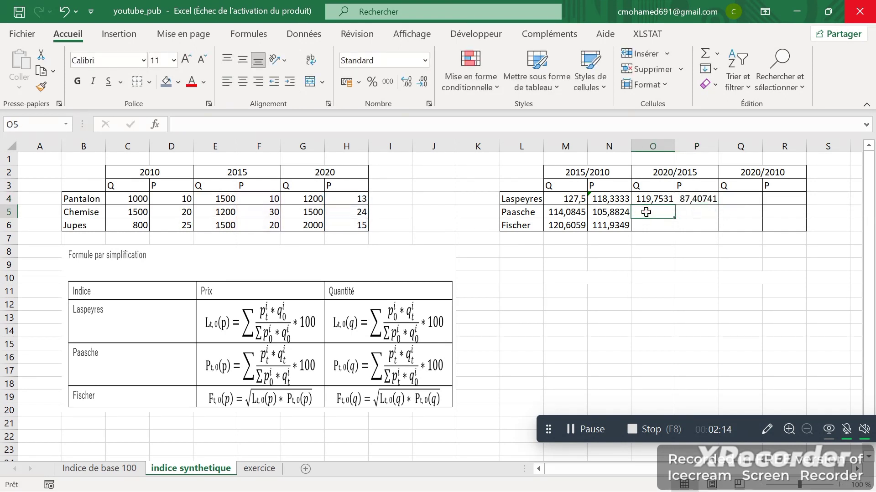
type("=sommep")
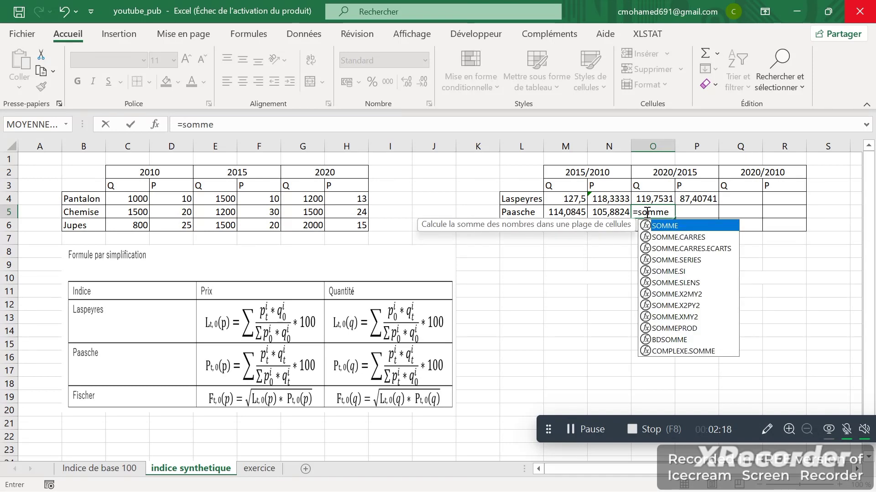
key("Tab")
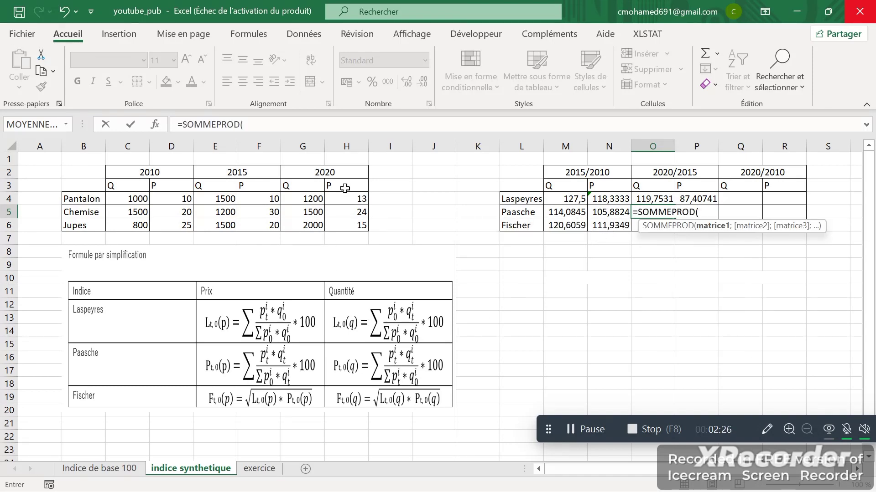
left_click_drag(345, 199, 347, 225)
type(";")
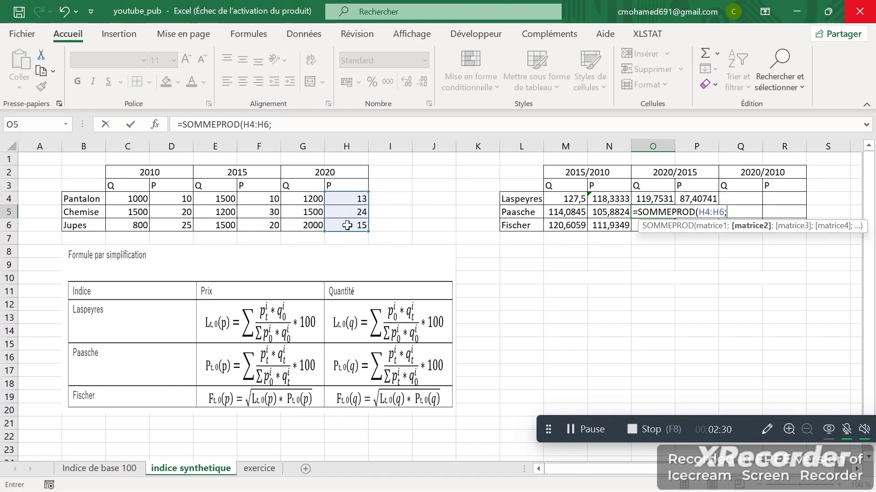
left_click_drag(293, 198, 297, 224)
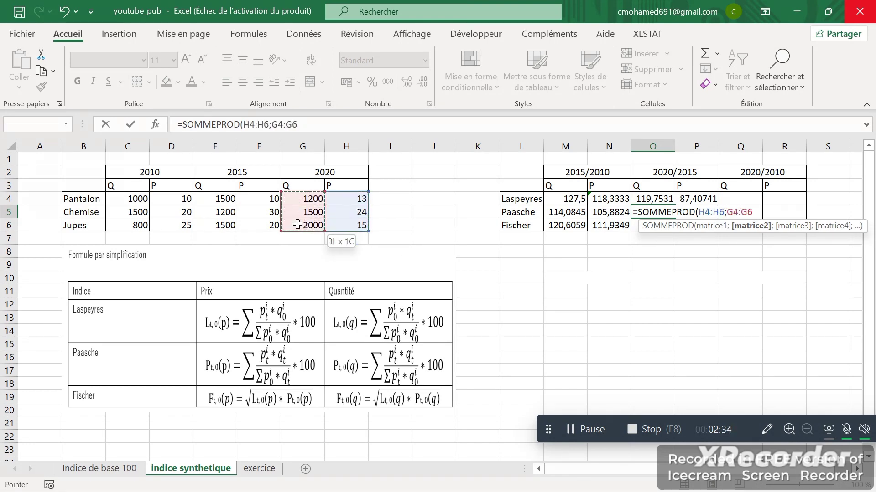
Close the O5 numerator, divide it by SOMMEPROD(H4:H6;E4:E6), multiply by 100 and enter the formula
type(")/somm")
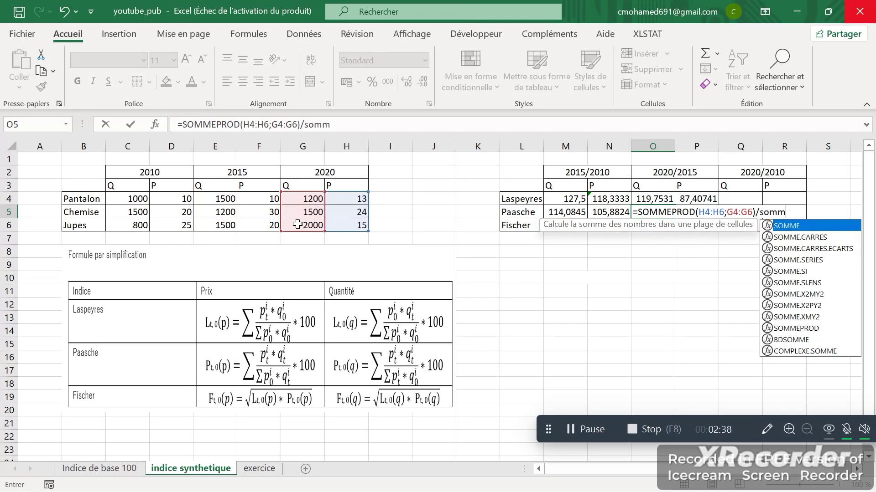
type("ep")
key("Tab")
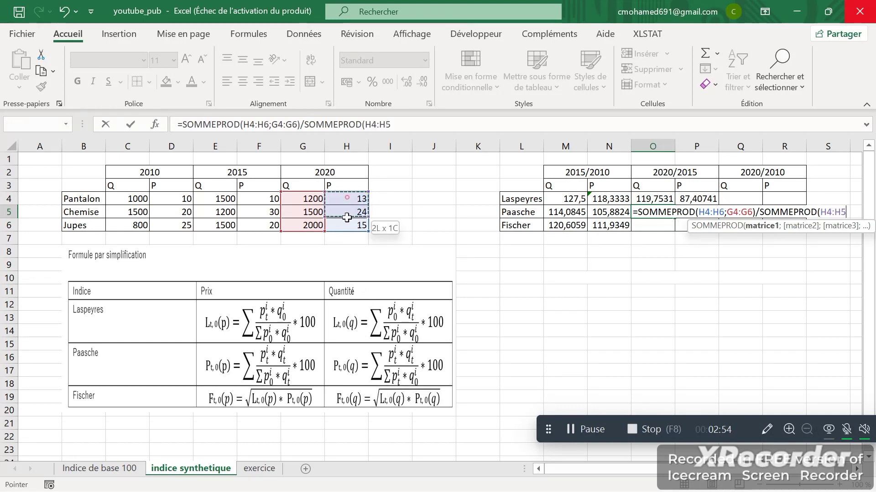
left_click_drag(344, 198, 346, 226)
type(";")
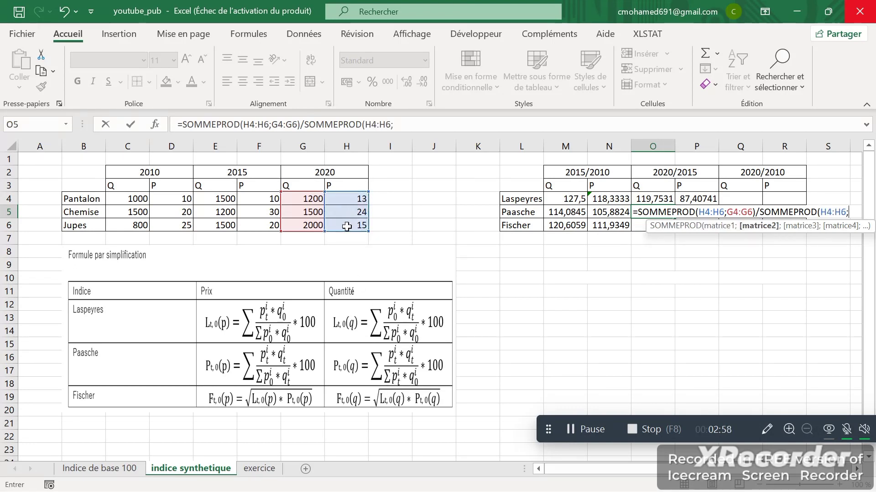
left_click_drag(222, 198, 222, 227)
type(")")
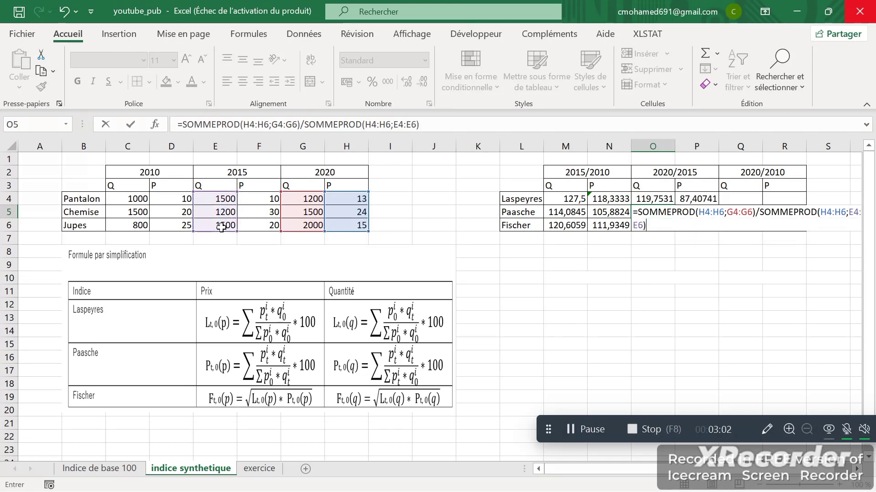
type("*100")
key("Return")
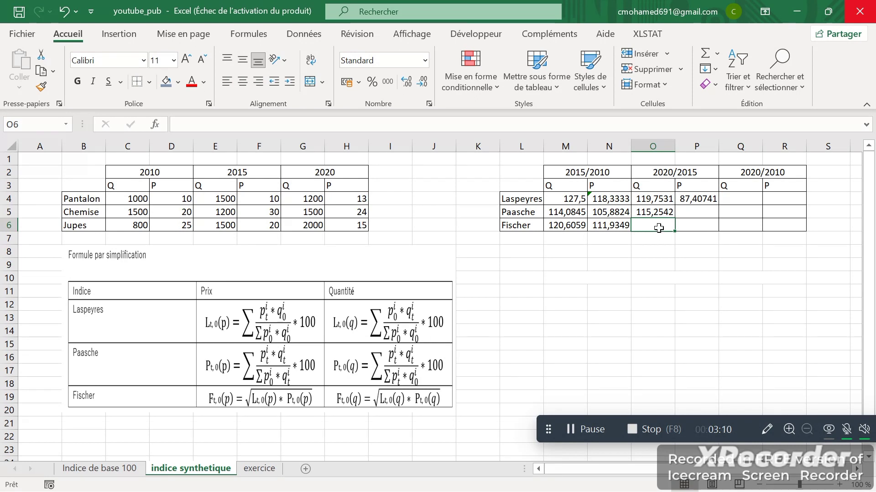
type("=rac")
key("Tab")
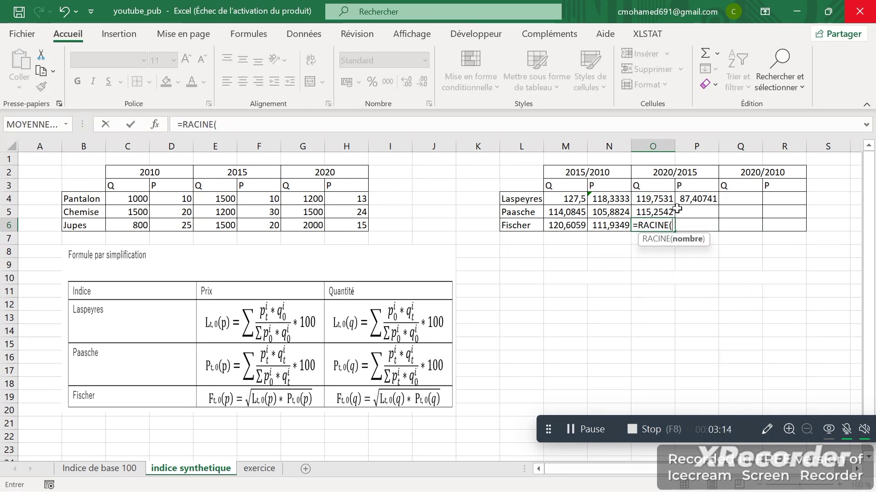
key("BackSpace")
key("BackSpace")
key("BackSpace")
key("BackSpace")
key("BackSpace")
key("BackSpace")
key("BackSpace")
key("BackSpace")
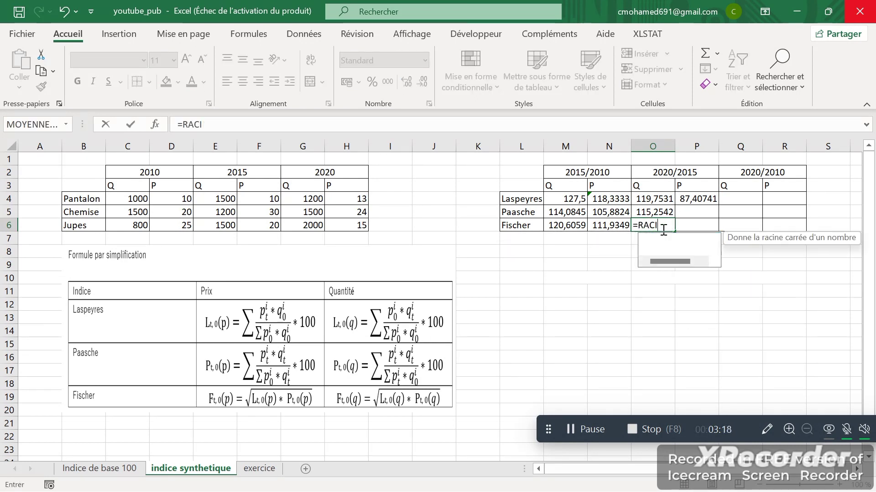
key("Return")
Start the 2020/2015 Paasche price formula in P5 with =SOMMEPROD(H4:H6;G4:G6, using 2020 prices and 2020 quantities
left_click(692, 215)
type("=")
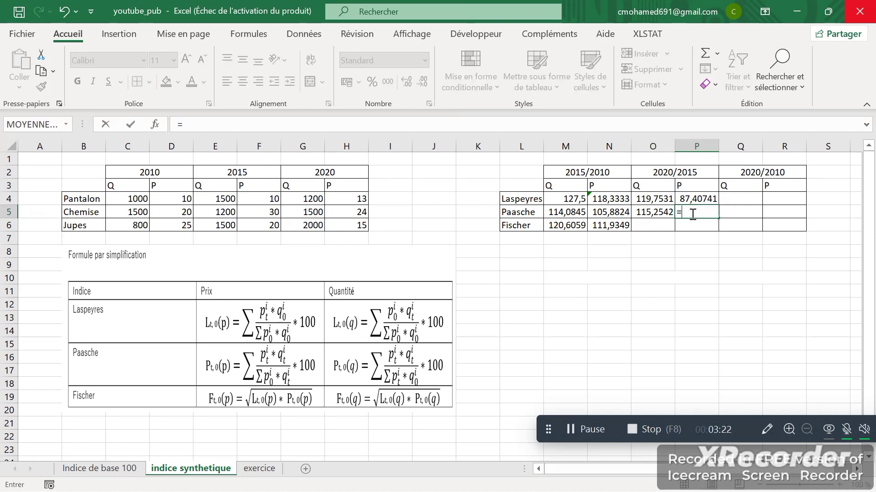
type("sommep")
key("BackSpace")
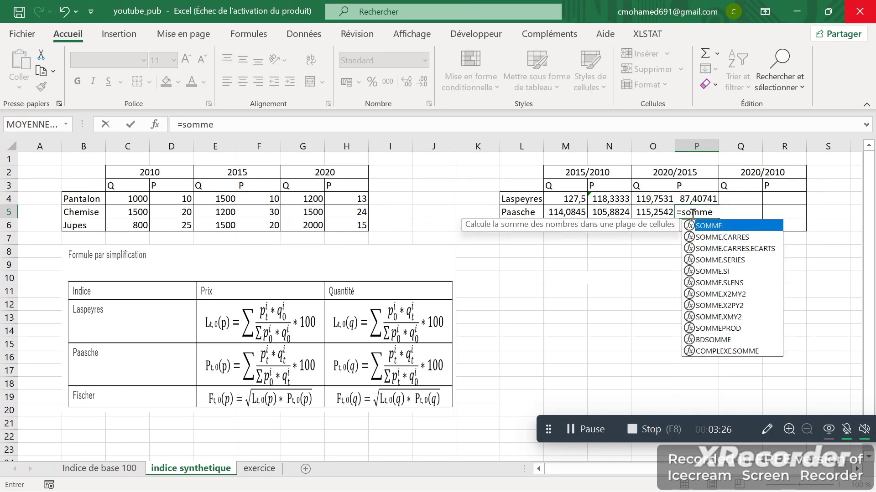
type("p")
key("Tab")
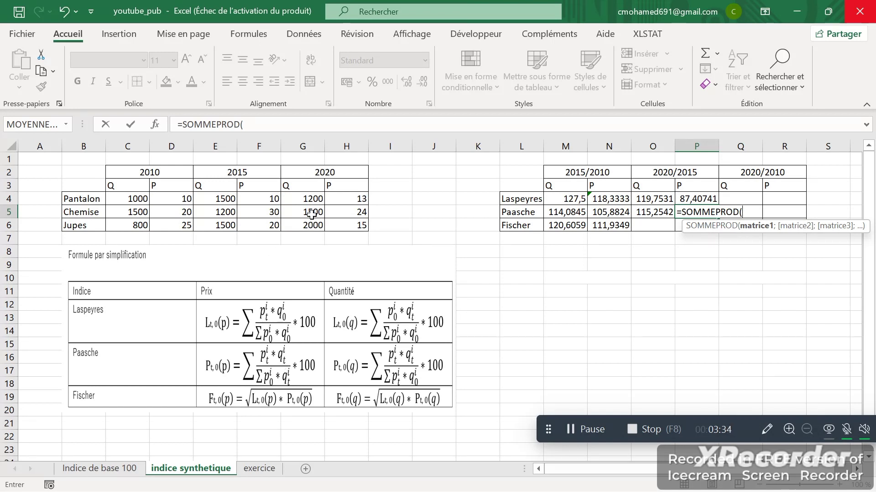
left_click(346, 198)
left_click_drag(345, 197, 346, 221)
type(";")
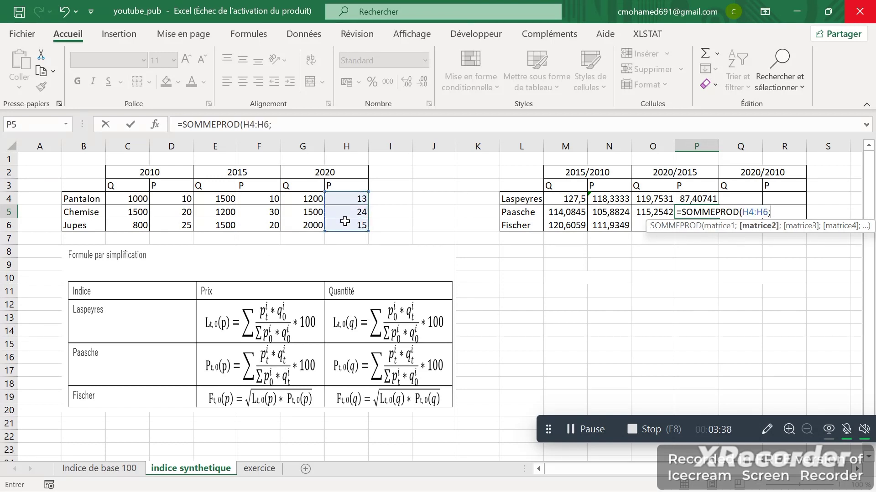
left_click_drag(294, 199, 302, 224)
Close the P5 numerator, divide it by SOMMEPROD(F4:F6;G4:G6), multiply by 100 and enter the formula
type(")/sommep")
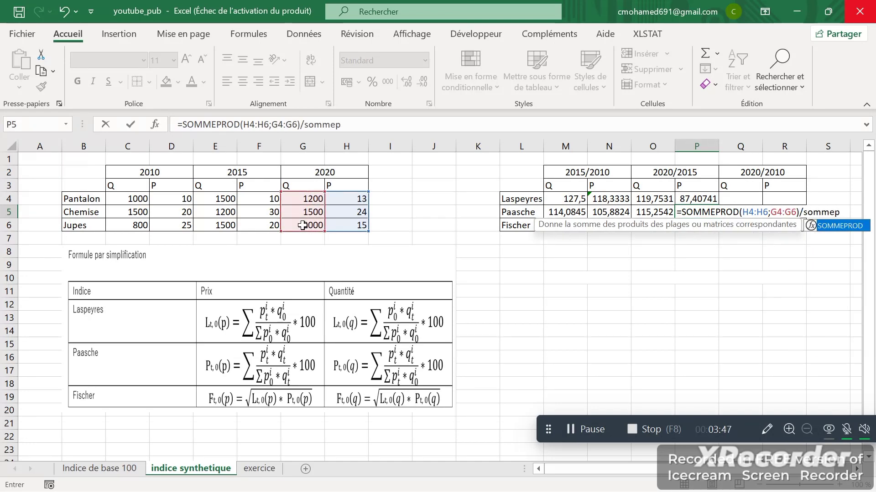
key("Tab")
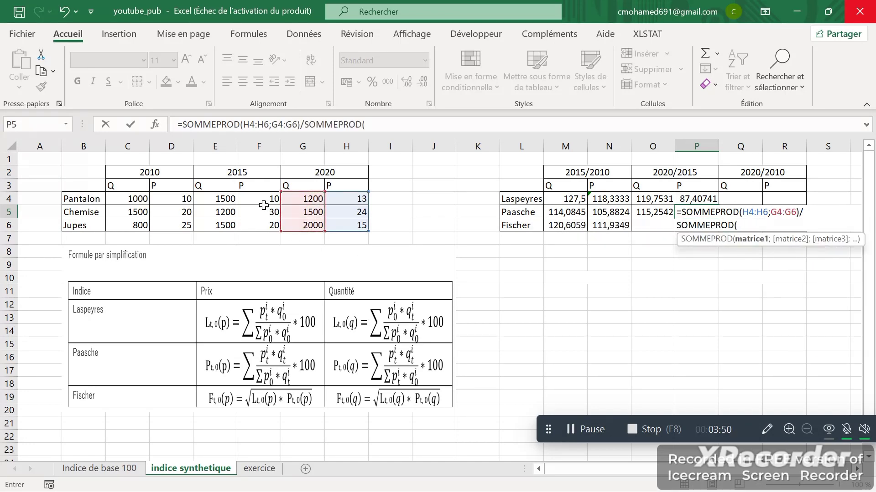
left_click_drag(263, 201, 262, 225)
type(";")
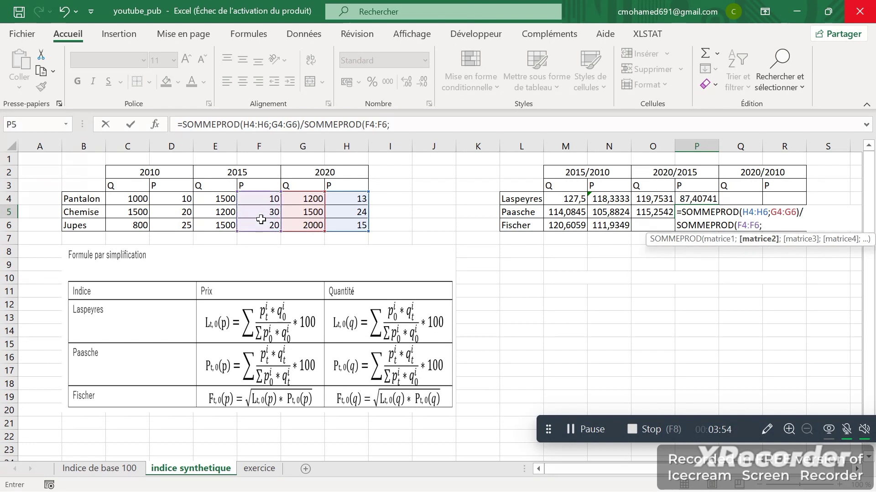
left_click_drag(308, 200, 307, 226)
type(")*100")
key("Return")
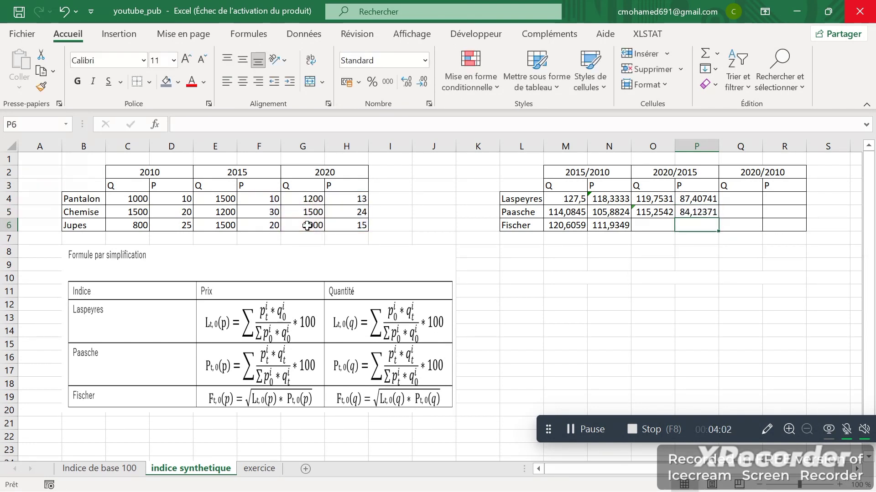
Enter the 2020/2015 Fischer quantity index in O6 as =RACINE(O4*O5)
left_click(646, 229)
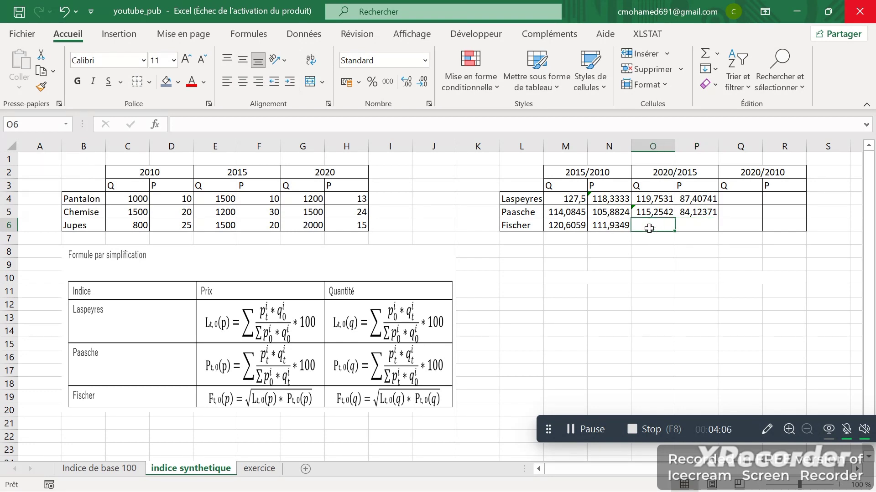
type("=rac")
key("Tab")
left_click(658, 202)
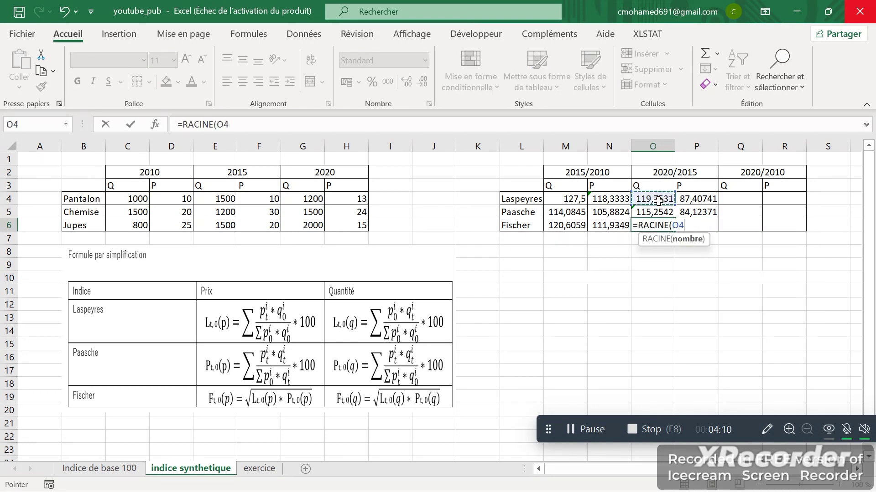
type("*")
left_click(658, 211)
type(")")
key("Return")
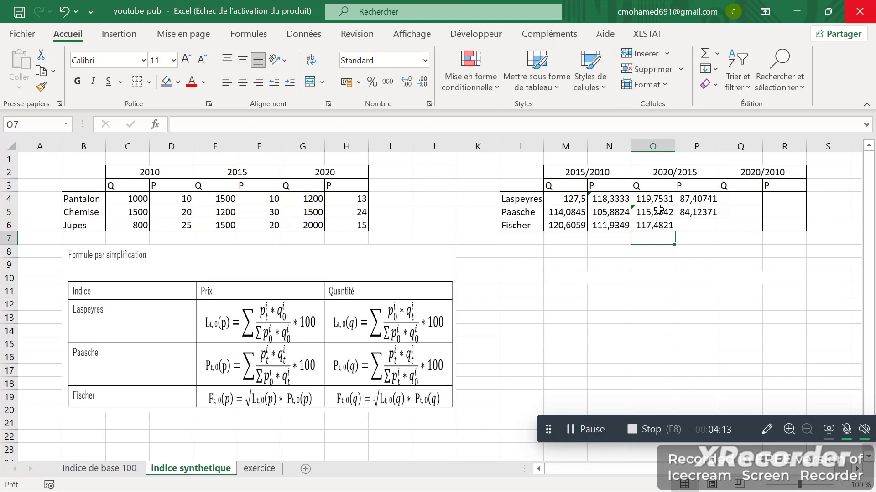
Enter the 2020/2015 Fischer price index in P6 as the RACINE of P4*P5
left_click(701, 223)
left_click(664, 228)
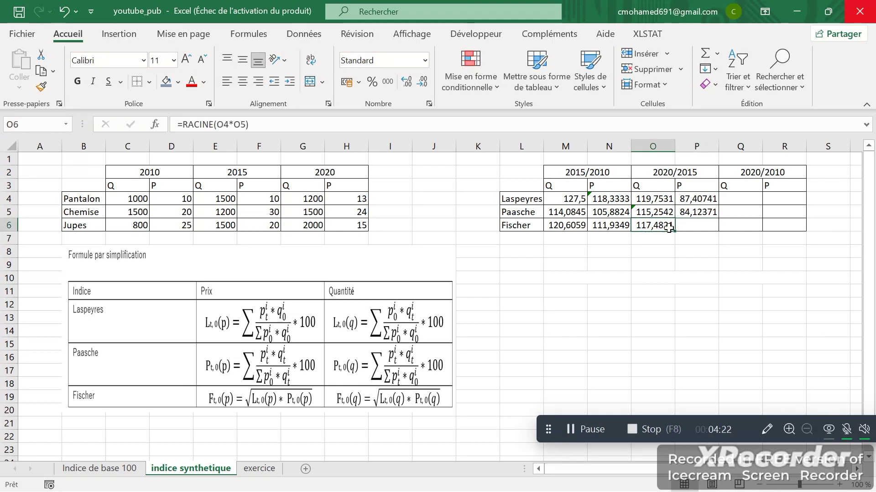
left_click(691, 228)
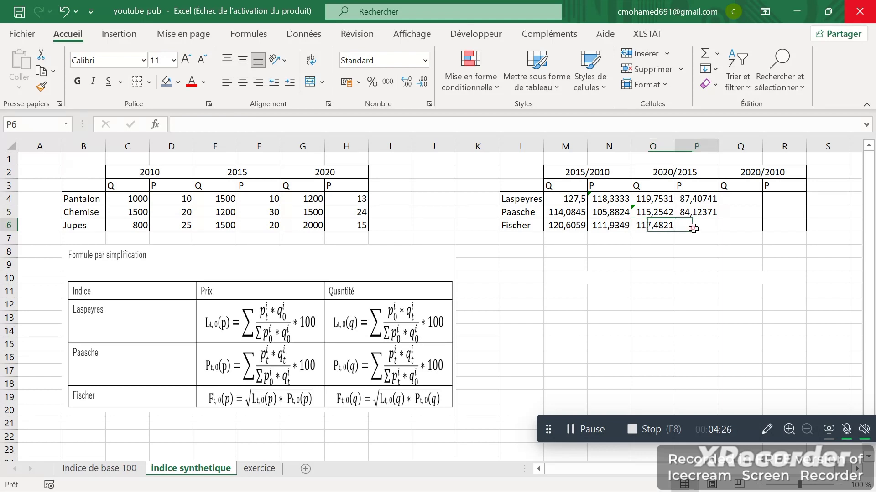
type("=raci")
key("Tab")
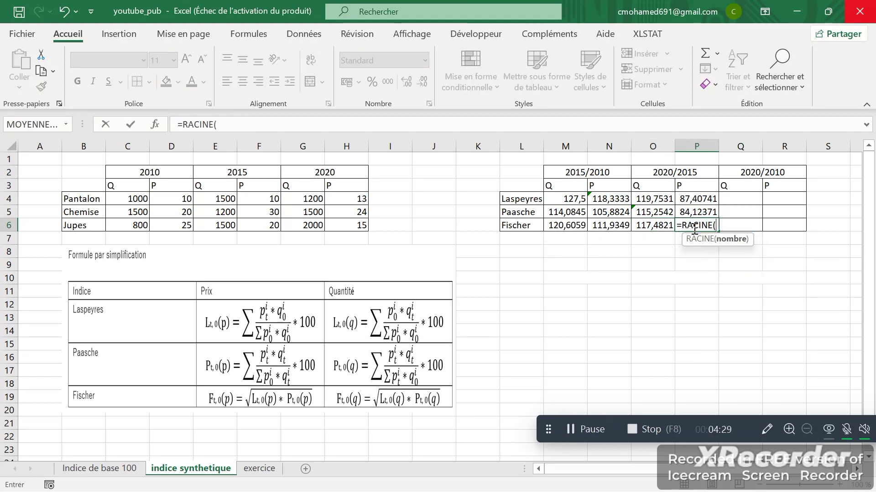
left_click(705, 198)
type("*")
left_click(708, 211)
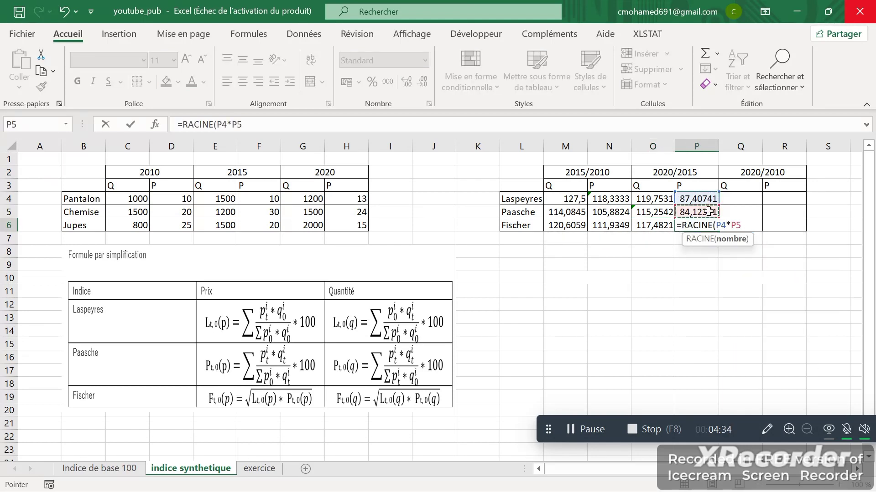
key("Return")
Start the 2020/2010 Laspeyres quantity formula in Q4 with =SOMMEPROD(D4:D6;G4:G6, using 2010 prices and 2020 quantities
left_click(742, 200)
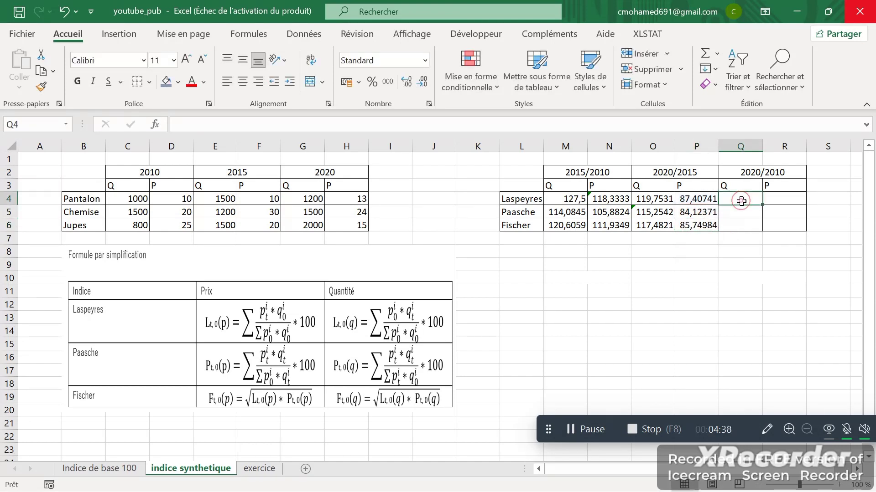
type("=sommep")
key("Tab")
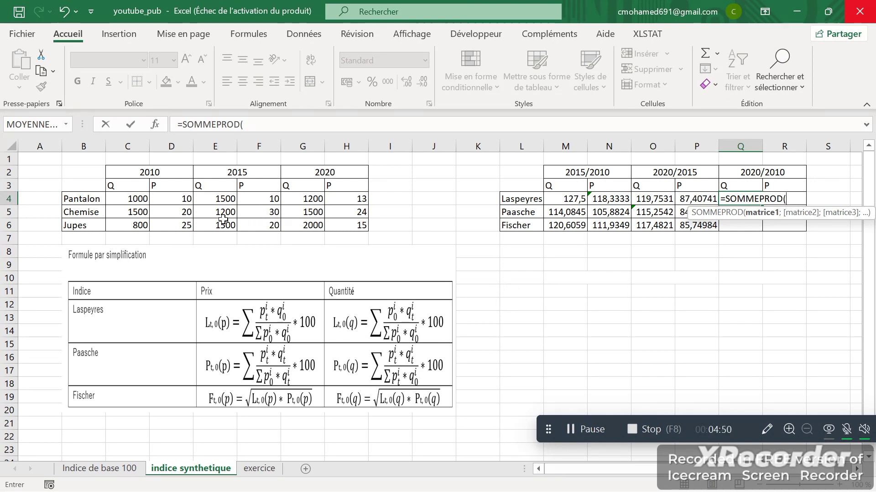
left_click_drag(171, 196, 174, 225)
type(";")
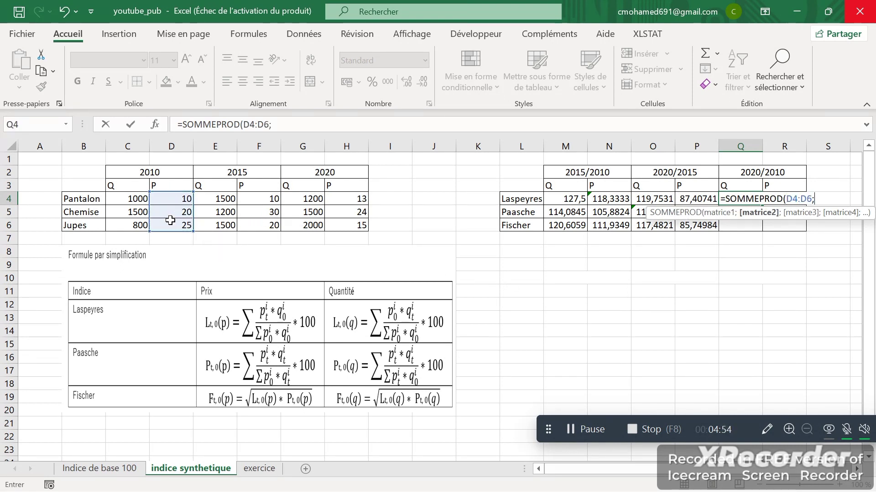
left_click_drag(314, 197, 315, 222)
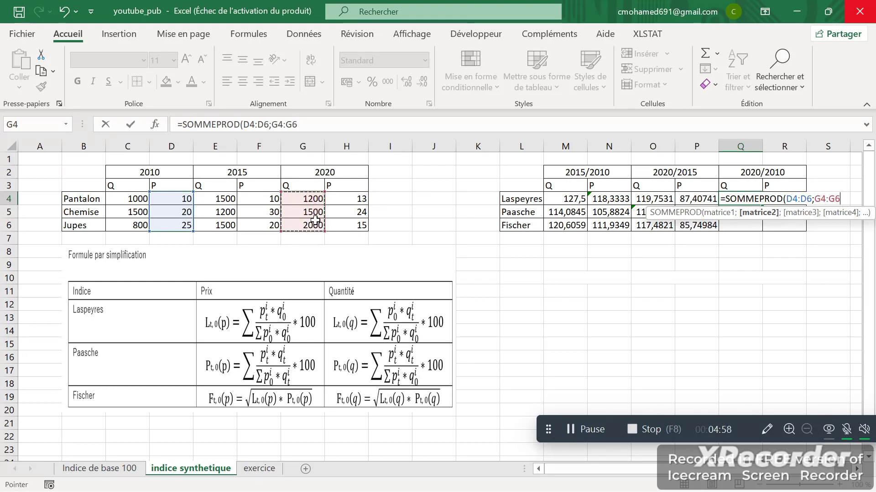
Close the Q4 numerator, divide it by SOMMEPROD(D4:D6;C4:C6), multiply by 100 and enter the formula
type(")")
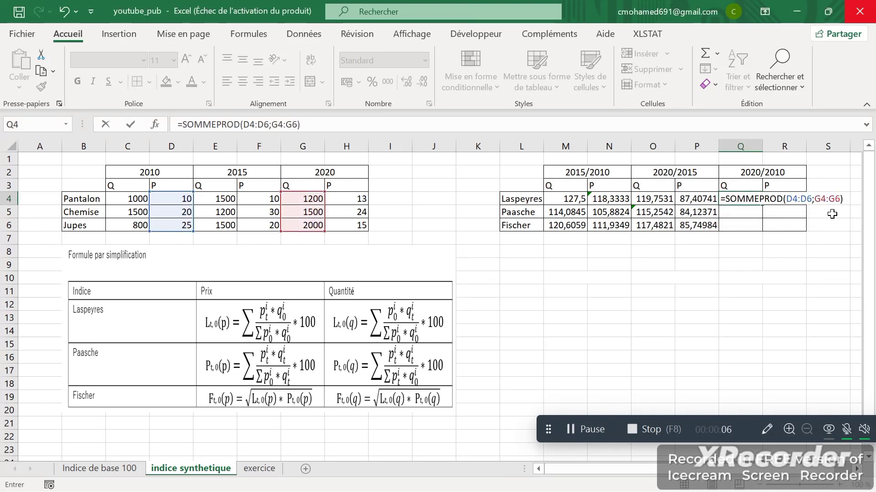
type("/somm")
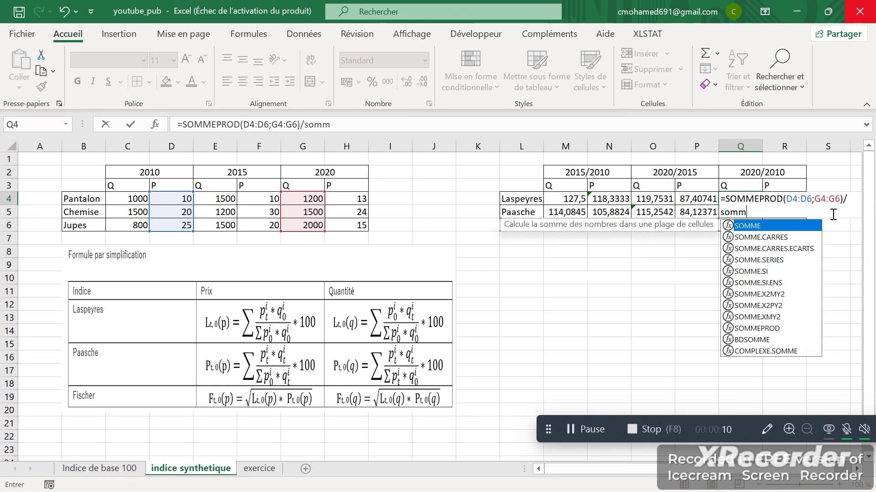
type("ep")
key("Tab")
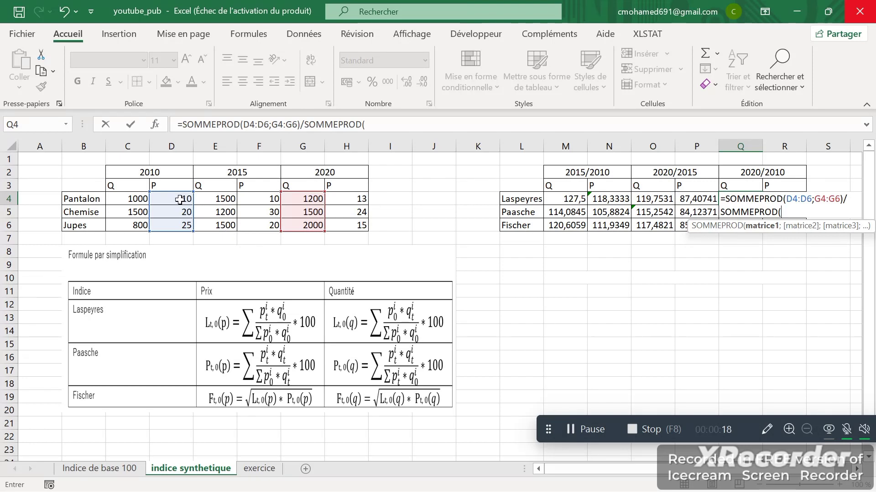
left_click_drag(180, 199, 178, 224)
type(";")
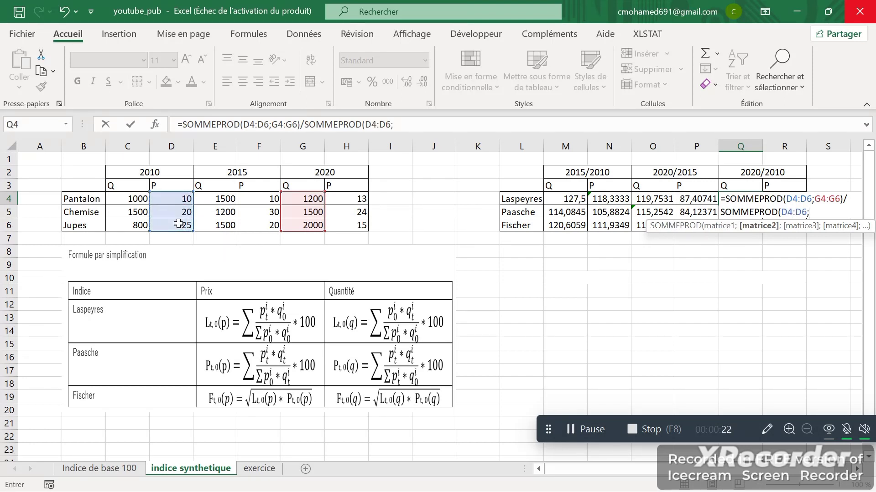
left_click_drag(131, 199, 129, 222)
type(")")
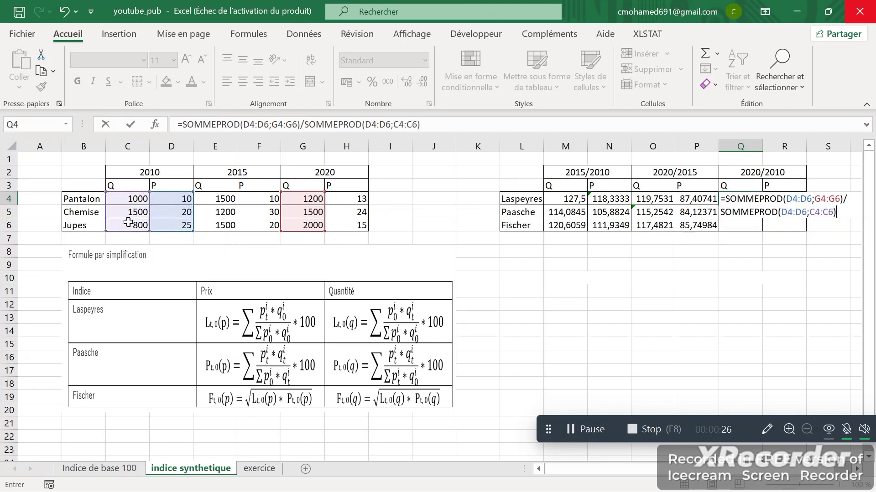
type("*100")
key("Return")
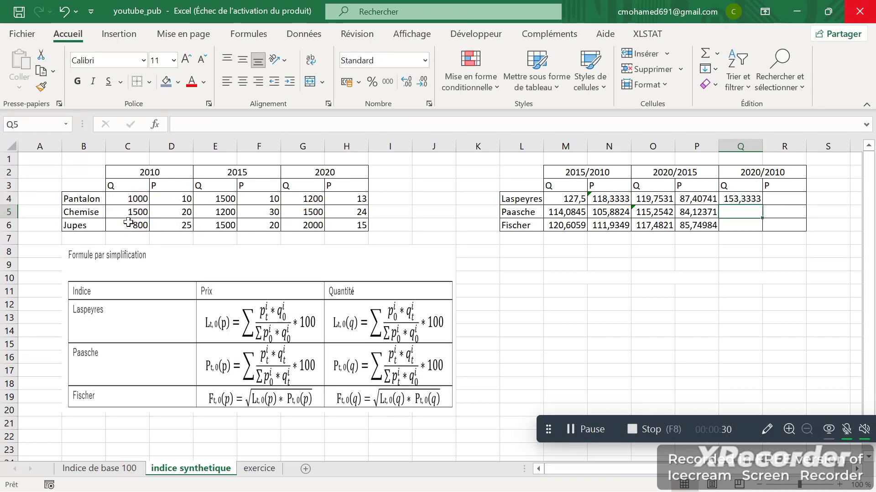
Start the 2020/2010 Laspeyres price formula in R4 with =SOMMEPROD(H4:H6;C4:C6, using 2020 prices and 2010 quantities
left_click(777, 200)
type("=sommepr")
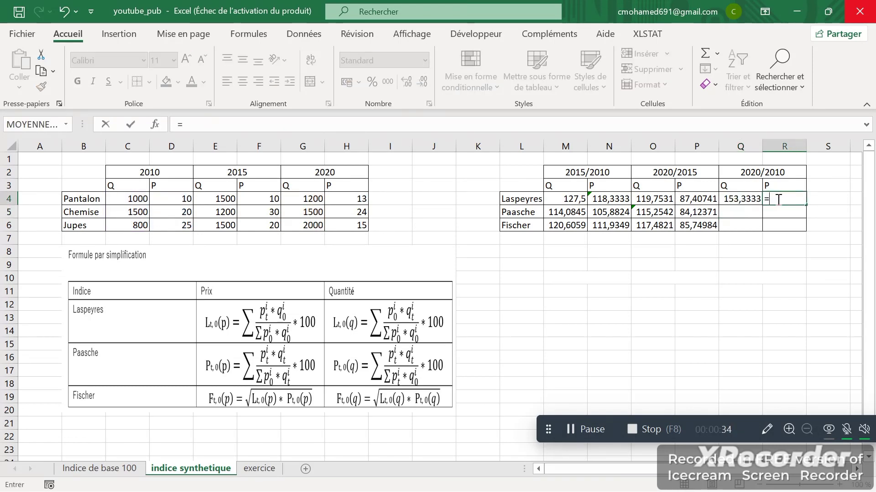
key("Tab")
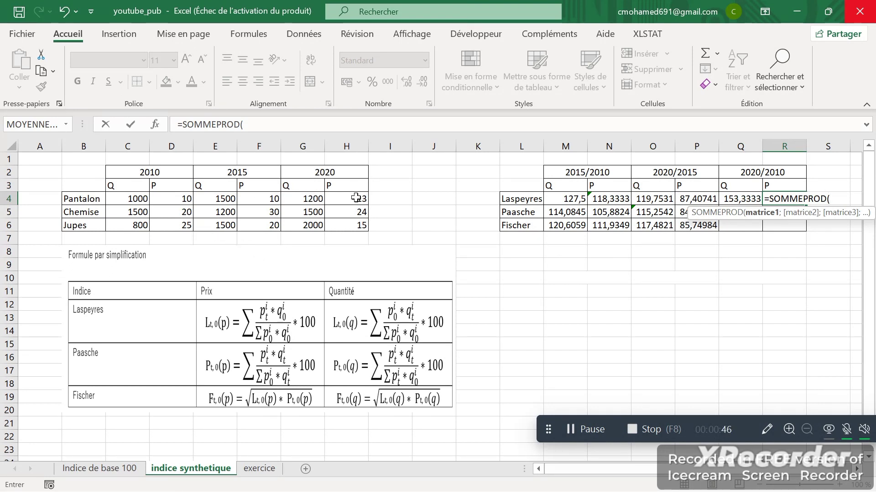
left_click_drag(356, 198, 360, 225)
type(";")
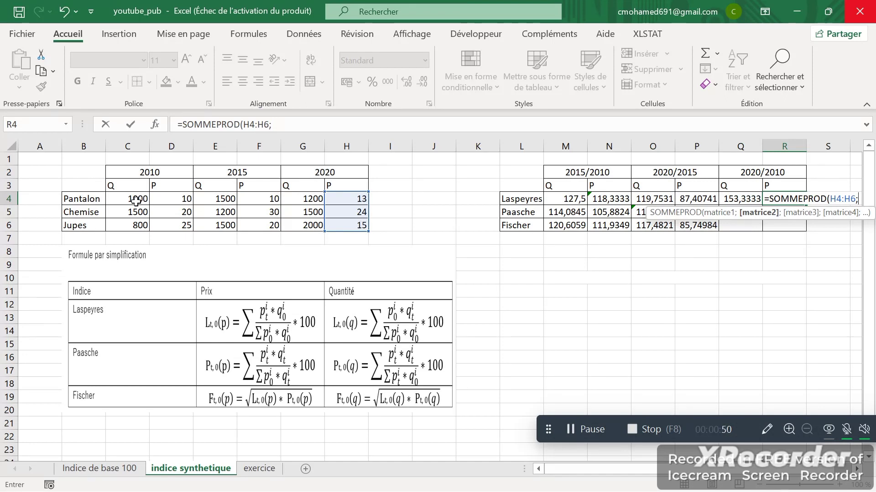
left_click_drag(136, 200, 136, 228)
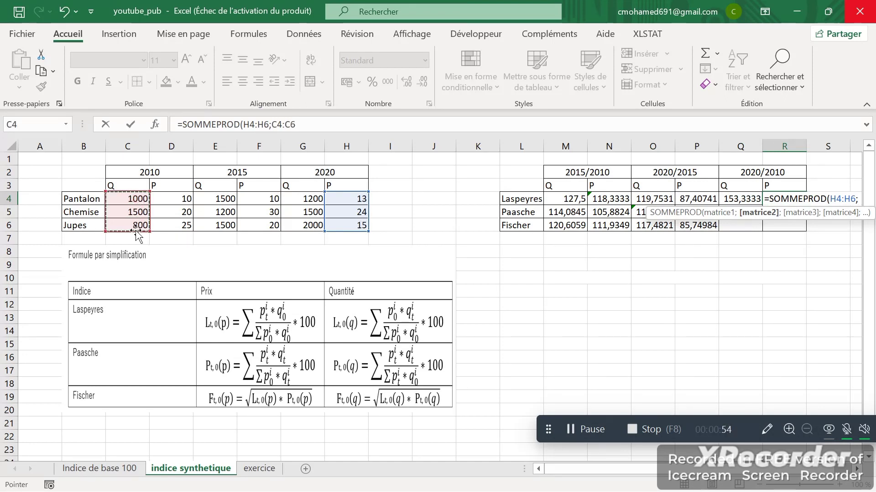
Complete the R4 formula with the denominator SOMMEPROD(D4:D6;C4:C6), multiply the ratio by 100 and enter it
type(")/sommeprod(")
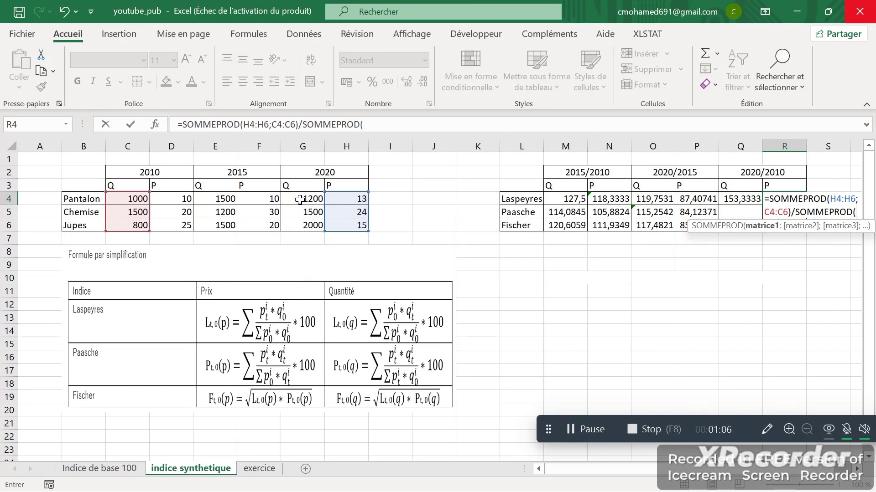
left_click_drag(179, 199, 178, 225)
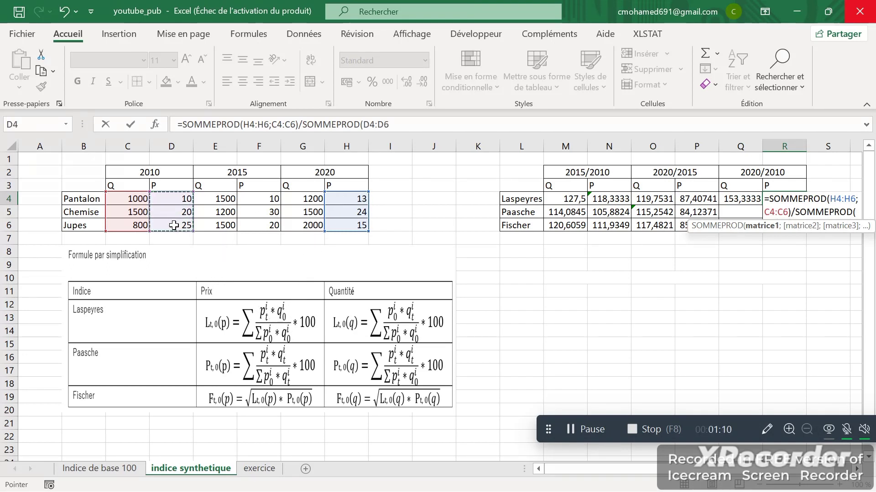
type(";")
left_click_drag(135, 199, 135, 227)
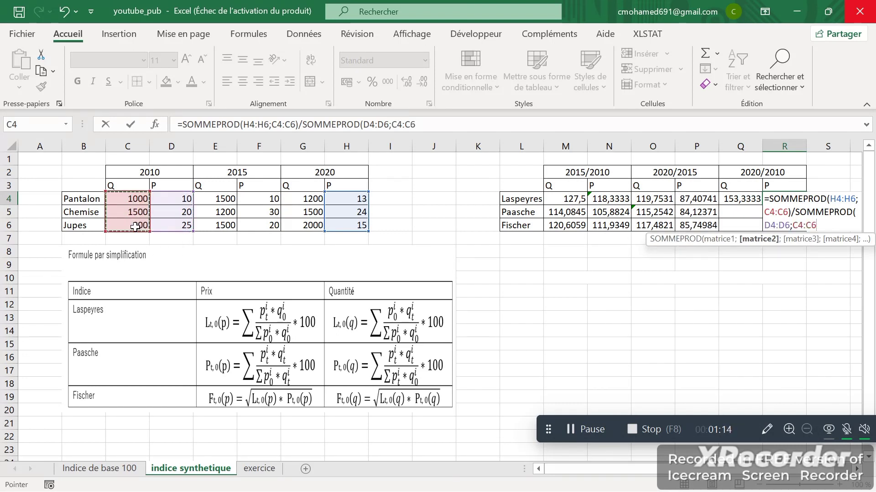
type(")*100")
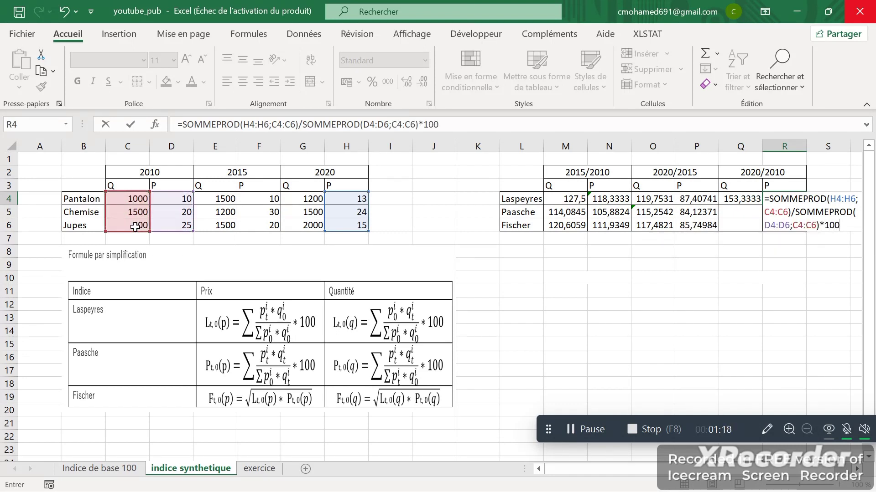
key("Return")
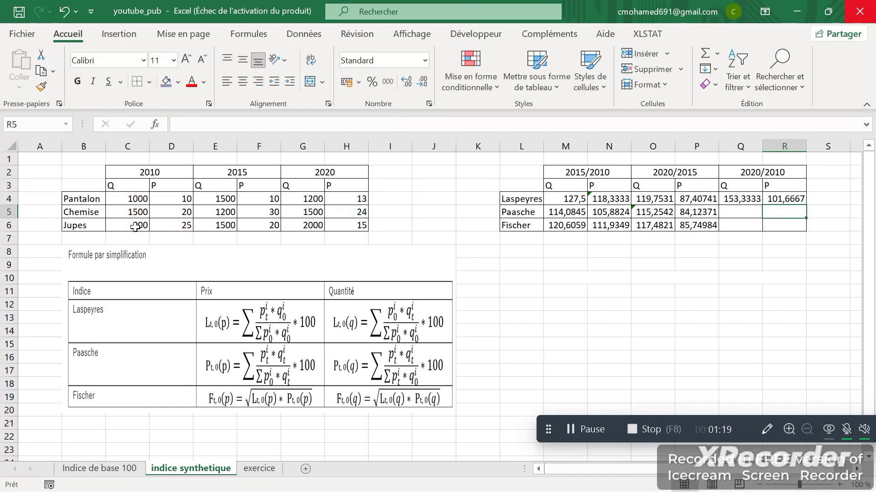
Begin the 2020/2010 Paasche quantity formula in Q5 with =SOMMEPROD(H4:H6;G4:G6), using 2020 prices and 2020 quantities
left_click(742, 214)
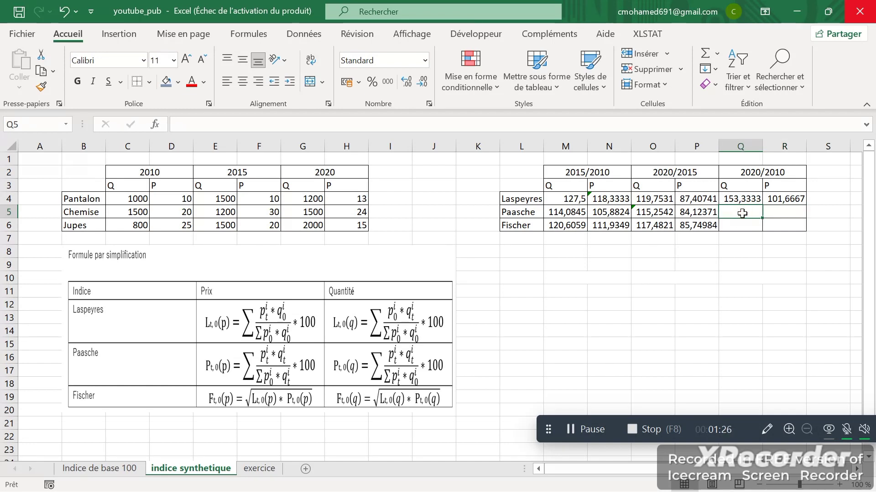
type("=somme")
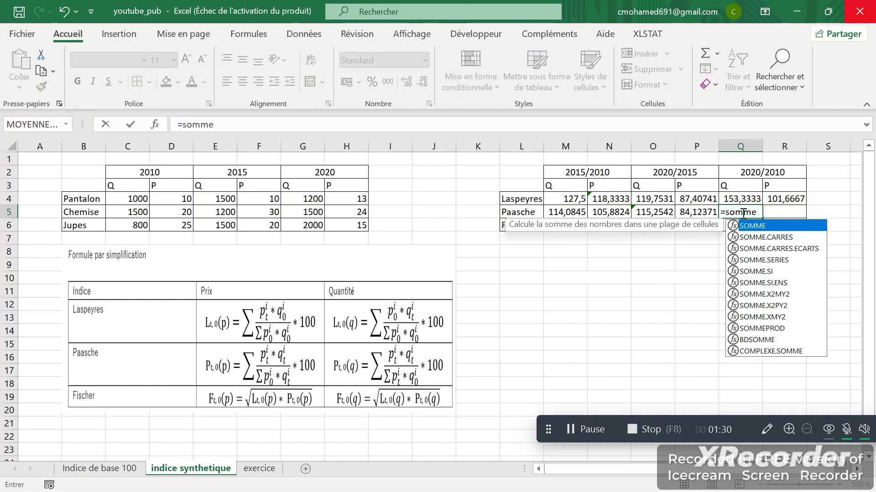
double_click(762, 329)
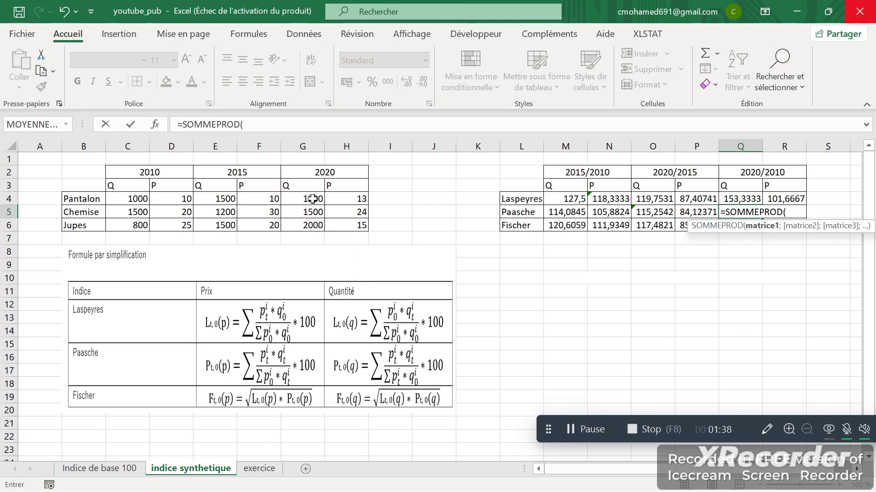
left_click_drag(345, 199, 307, 220)
type(";")
type(")")
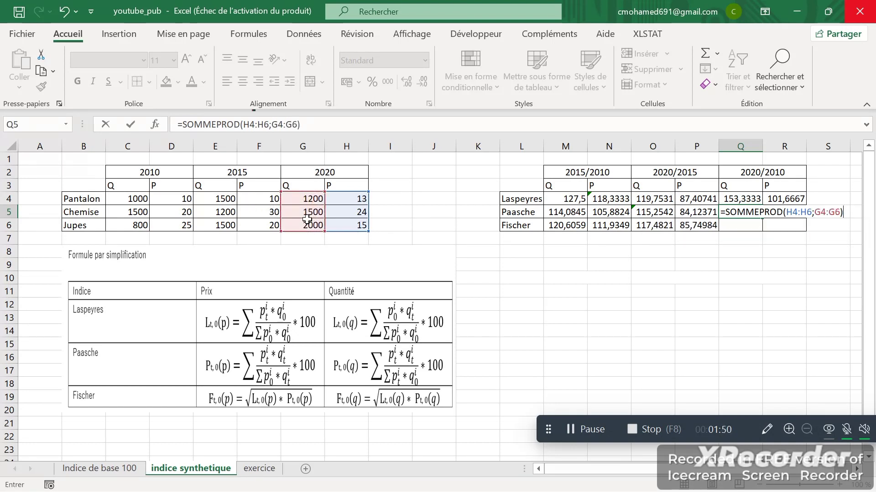
Divide the Q5 numerator by SOMMEPROD(H4:H6;C4:C6), multiply by 100 and enter the formula
type("/sommep")
key("Tab")
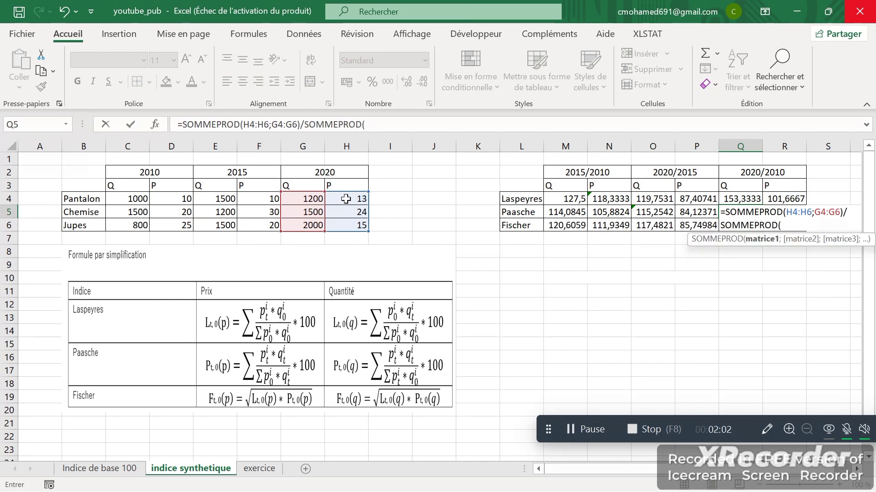
left_click_drag(346, 199, 347, 225)
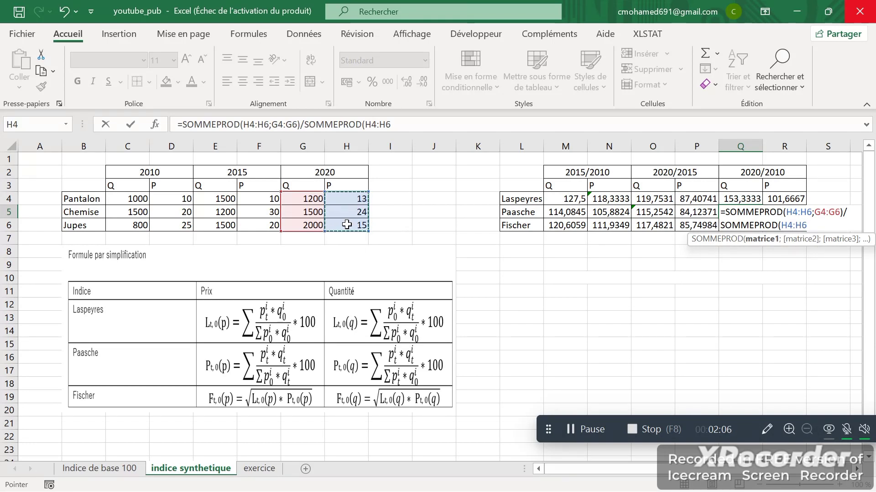
type(";")
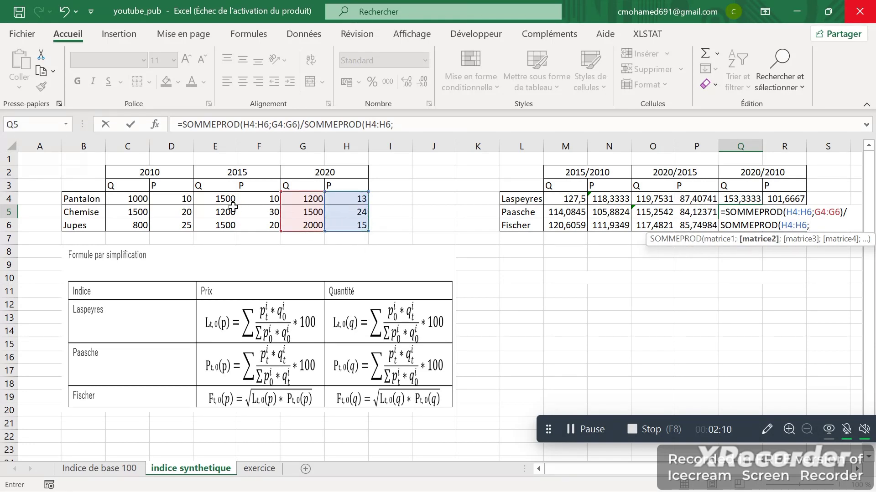
left_click_drag(137, 200, 140, 223)
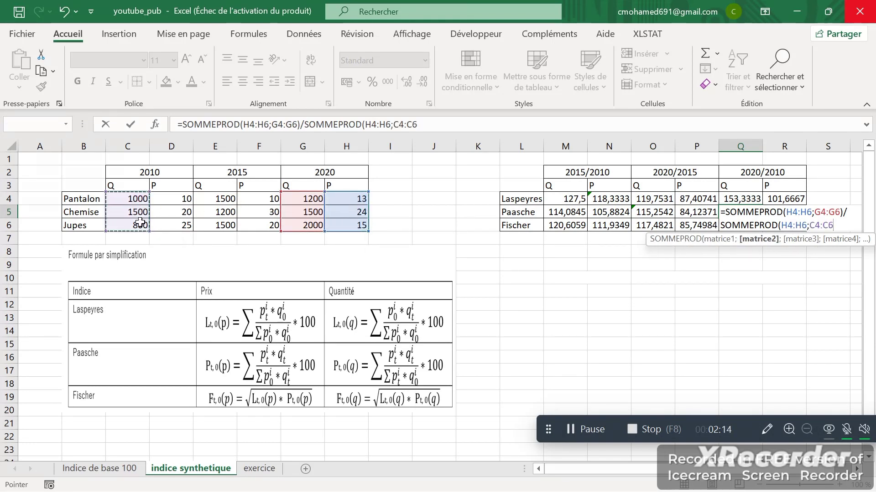
type(")*100")
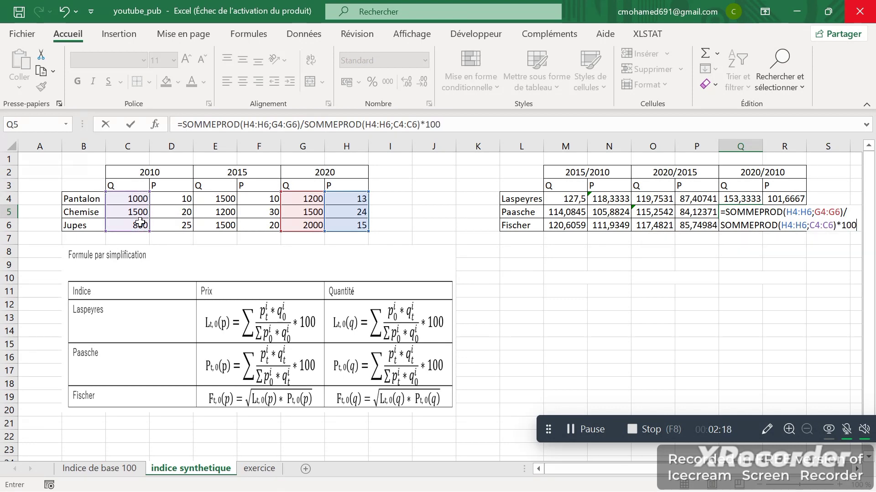
key("Return")
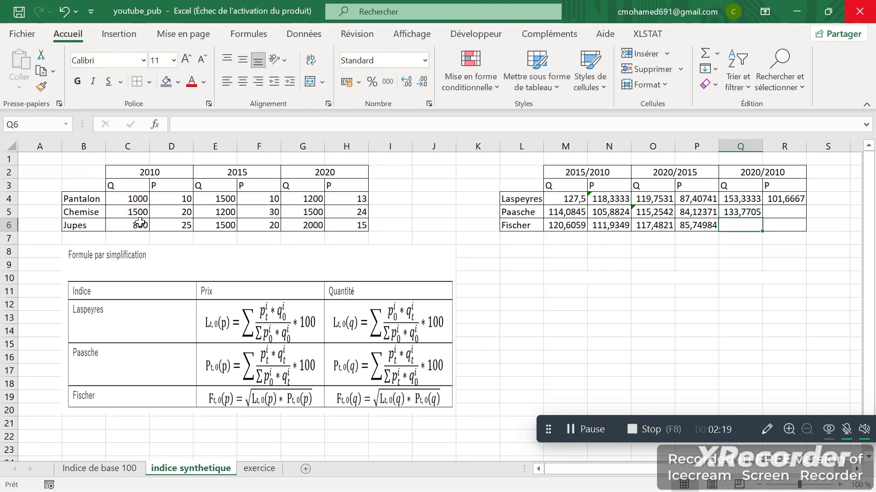
Begin the 2020/2010 Paasche price formula in R5 with the numerator =SOMMEPROD(H4:H6;G4:G6)
left_click(773, 208)
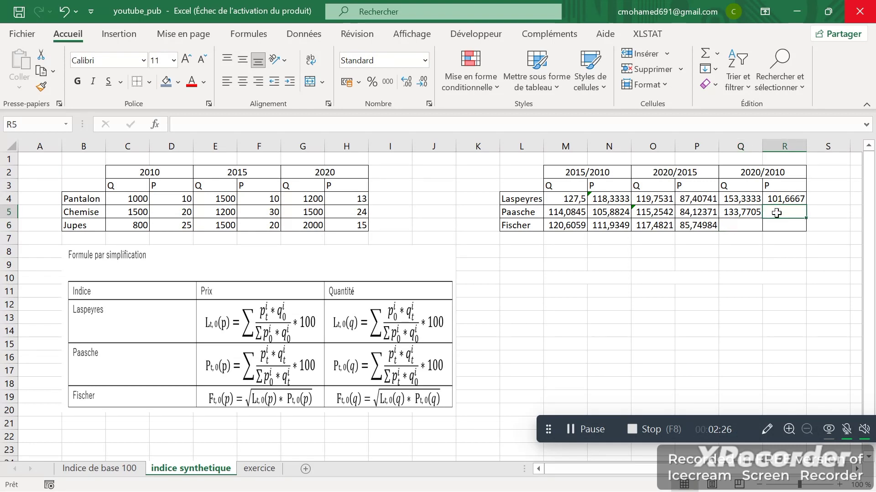
type("=sommep")
key("Tab")
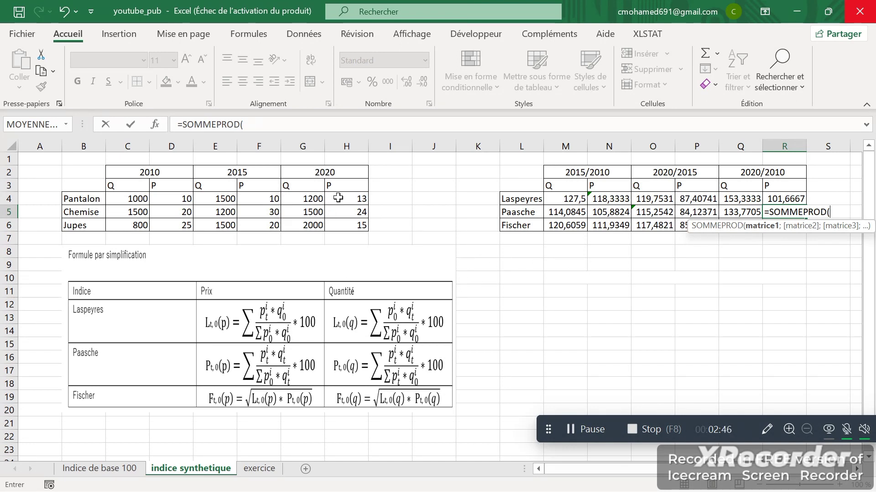
left_click_drag(344, 198, 346, 226)
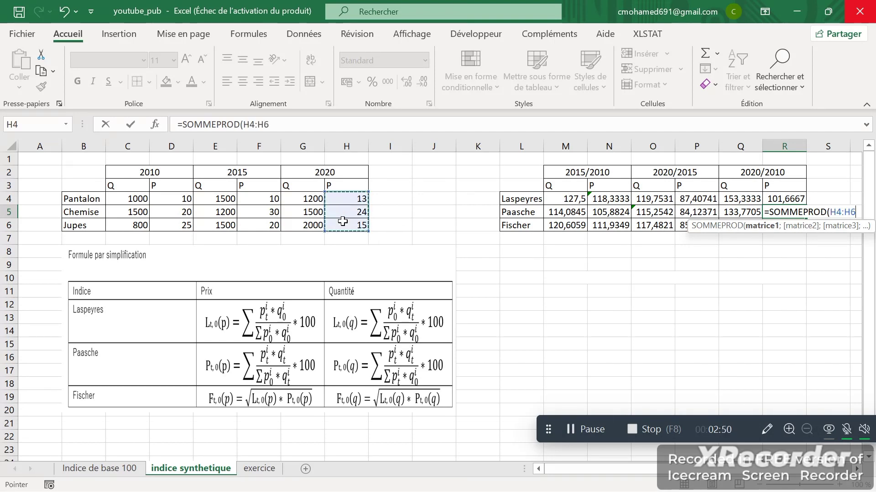
type(";")
left_click_drag(298, 201, 297, 224)
type(")")
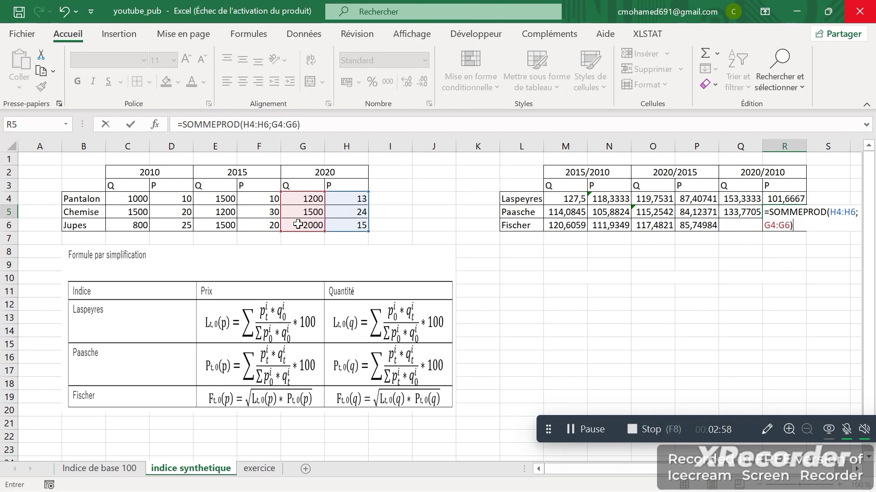
Try completing the R5 formula with the denominator SOMMEPROD(D4:D6;C4:C6), multiplied by 100
type("/somme")
key("Tab")
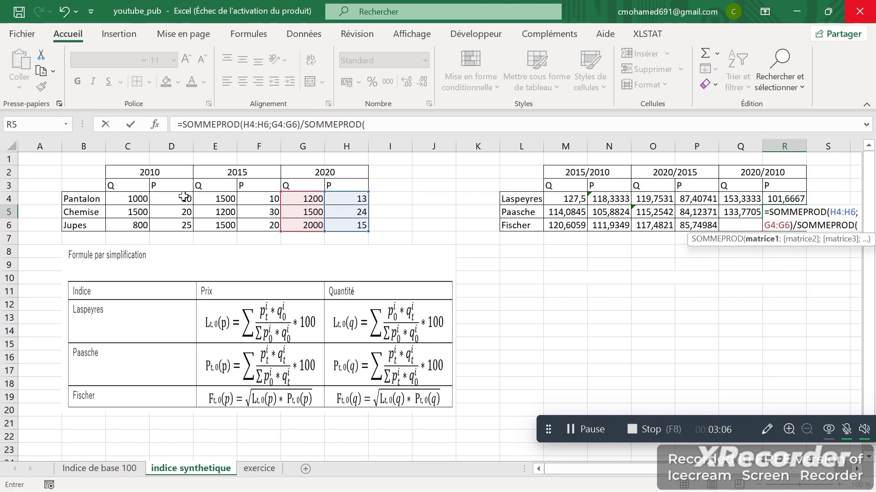
left_click_drag(184, 197, 182, 227)
type(";")
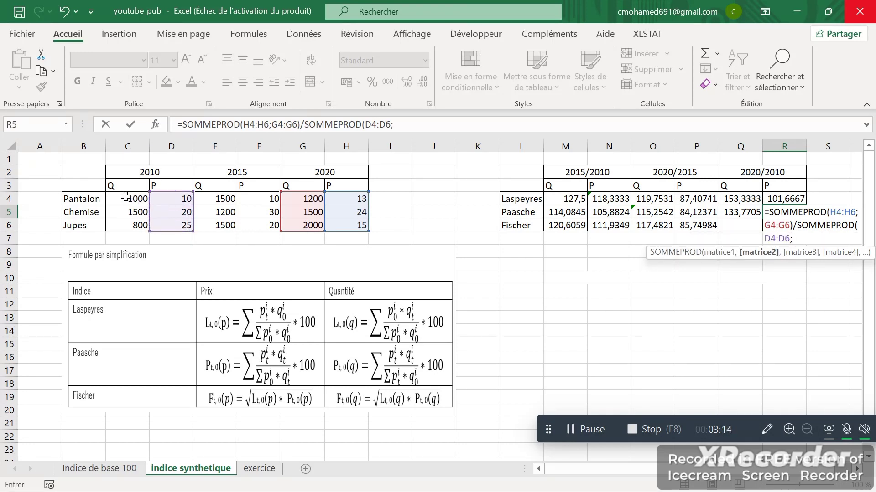
left_click_drag(126, 197, 129, 222)
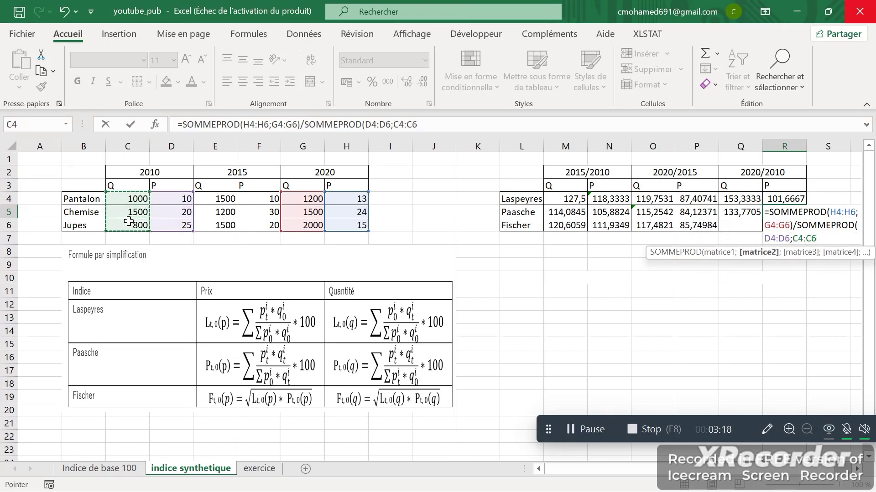
type(")*")
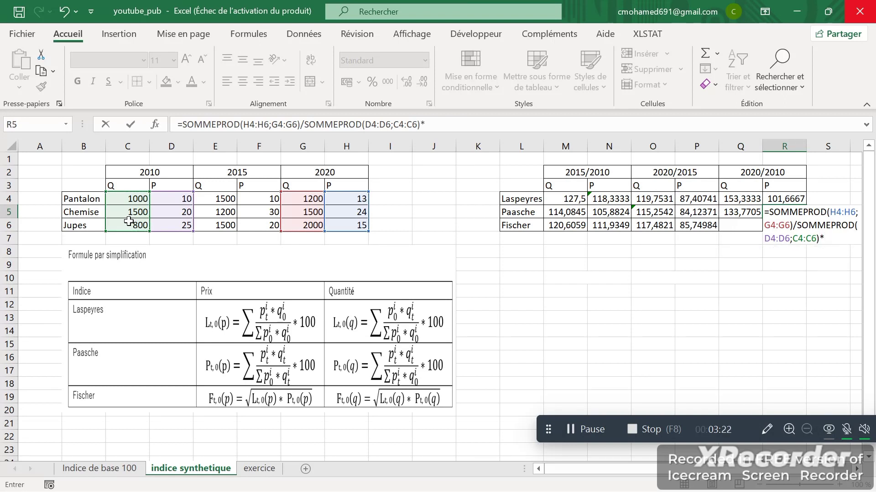
type("100")
key("Return")
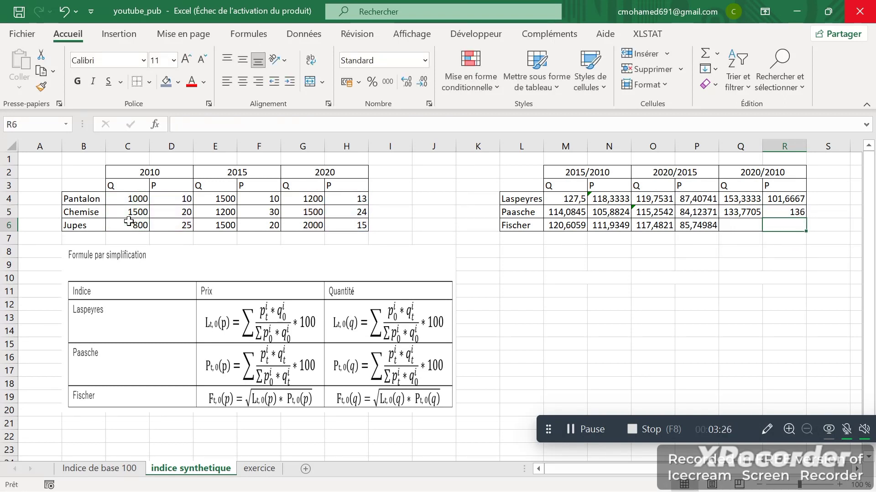
Clear the incorrect 2020/2010 Paasche price formula from R5
left_click(796, 212)
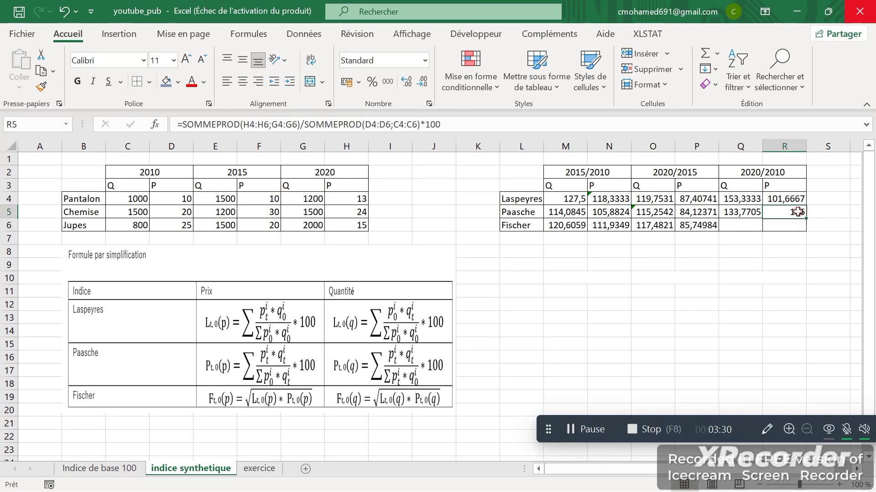
double_click(797, 212)
key("BackSpace")
key("BackSpace")
key("BackSpace")
key("BackSpace")
key("BackSpace")
key("BackSpace")
key("BackSpace")
key("BackSpace")
key("BackSpace")
key("BackSpace")
key("BackSpace")
key("BackSpace")
key("BackSpace")
key("BackSpace")
key("BackSpace")
key("BackSpace")
key("BackSpace")
key("BackSpace")
key("BackSpace")
key("BackSpace")
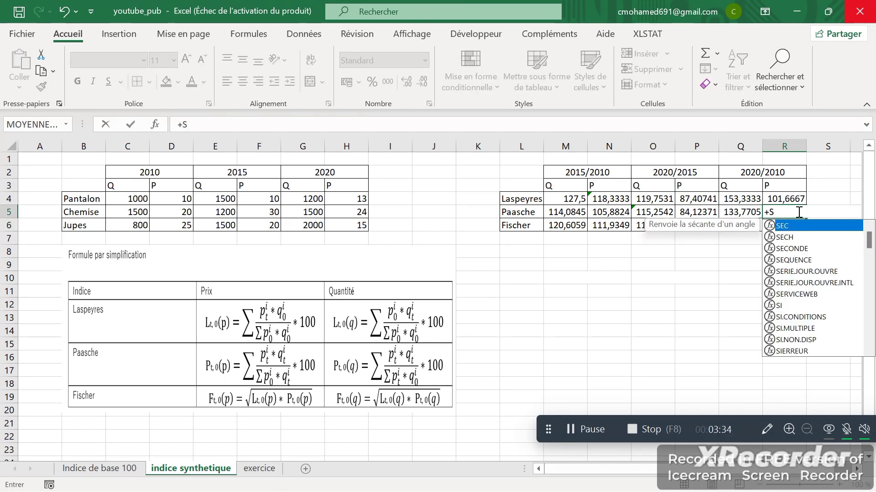
type("=SOMMEP")
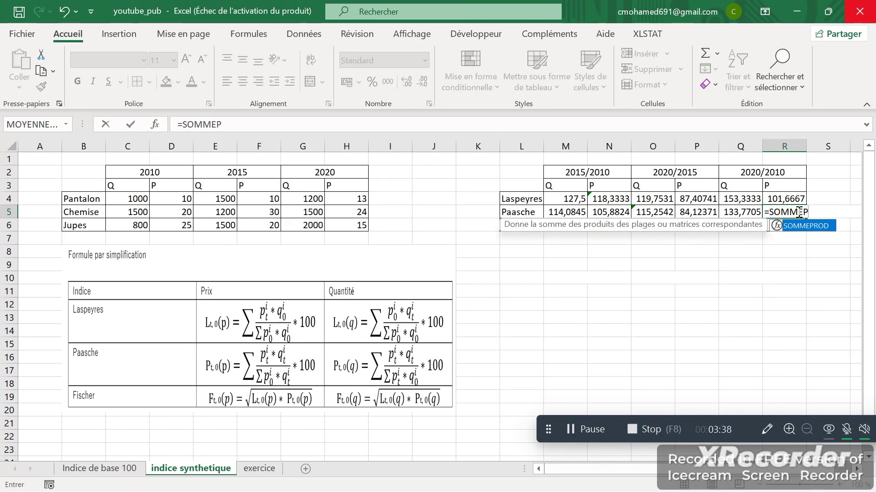
key("Right")
left_click(797, 212)
Rebuild the Paasche price formula in R5, starting with =SOMMEPROD(H4:H6;G4:G6 for 2020 prices and quantities
type("=sommep")
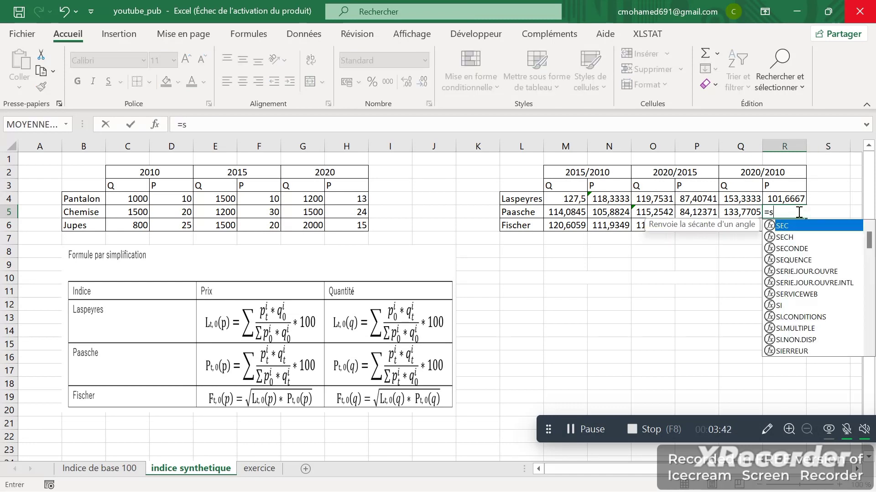
key("Tab")
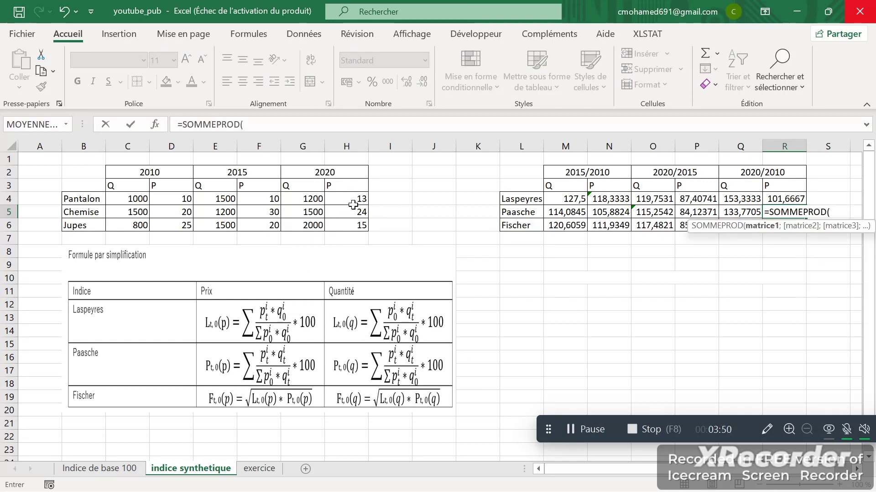
left_click_drag(353, 199, 354, 223)
type(";")
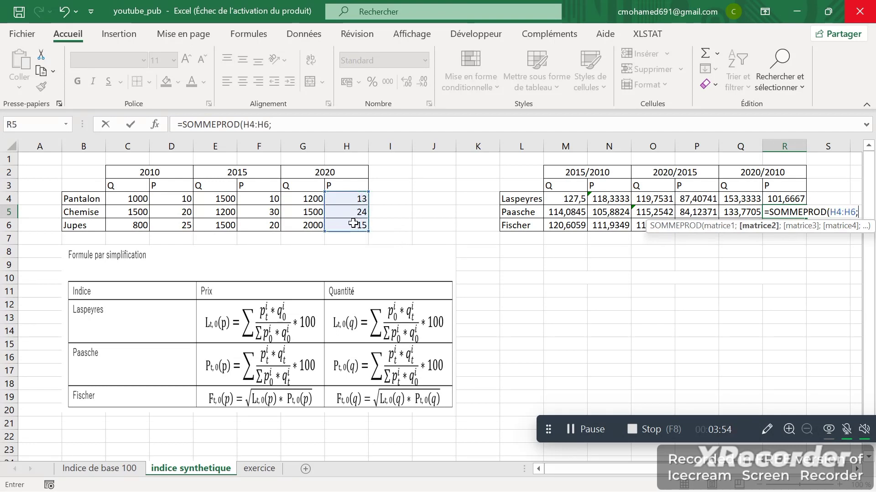
left_click_drag(301, 199, 297, 224)
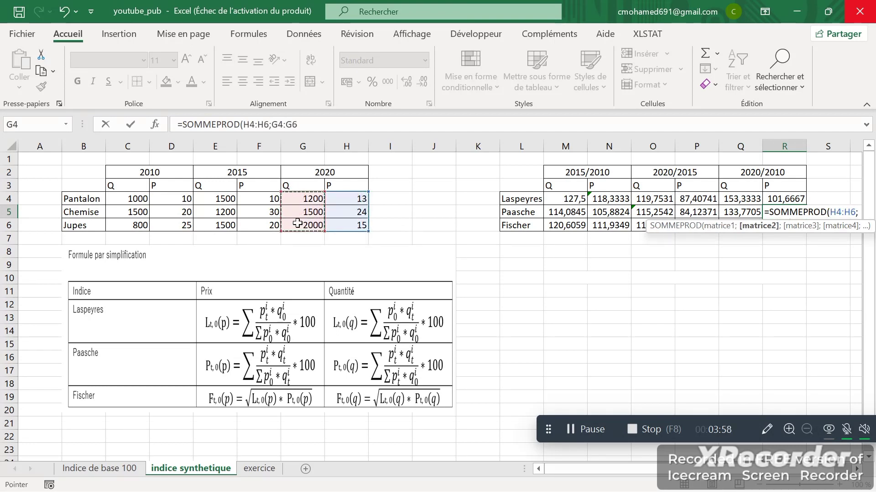
Close the R5 numerator, divide it by SOMMEPROD(D4:D6;G4:G6), multiply by 100 and enter the formula
type(")/sommep")
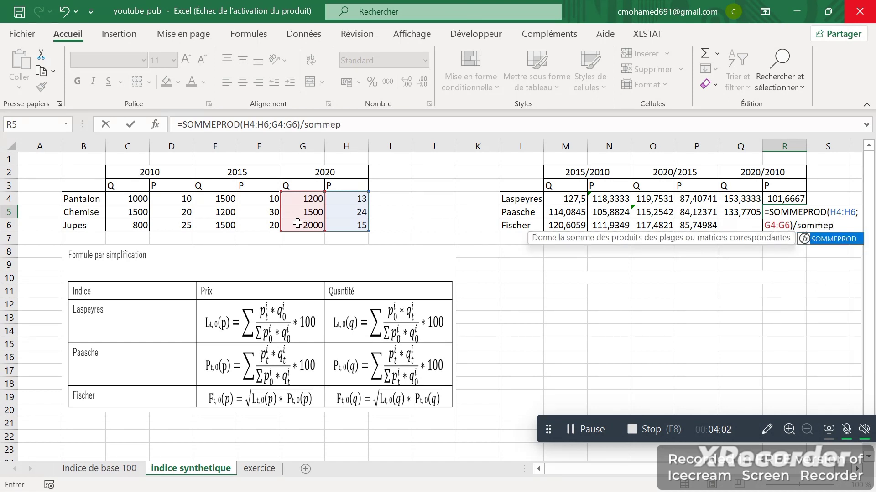
key("Tab")
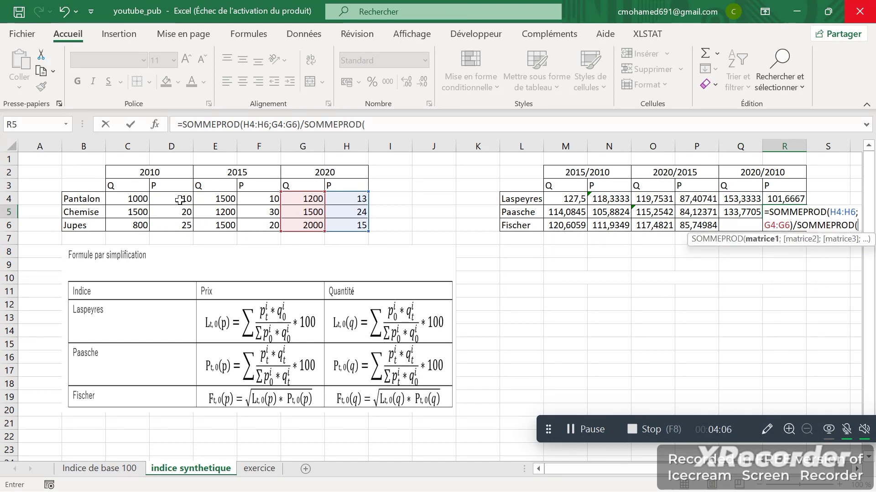
left_click_drag(180, 199, 180, 221)
type(";")
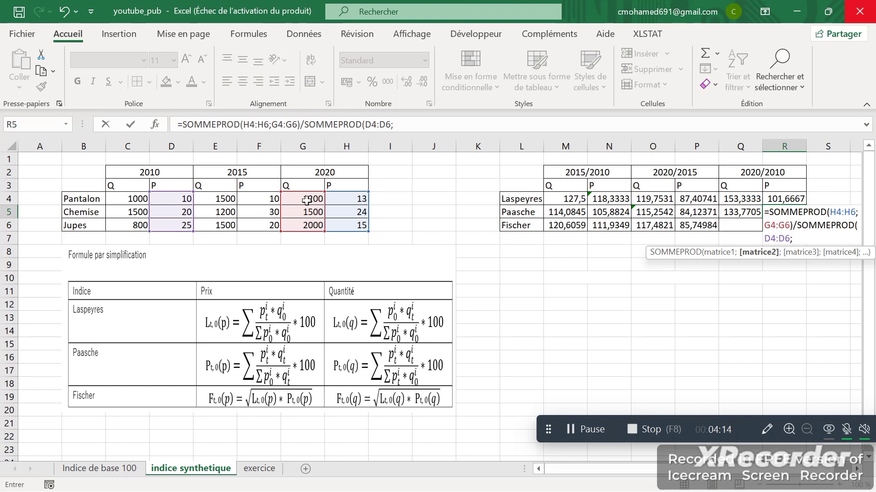
left_click_drag(307, 199, 308, 219)
type(")")
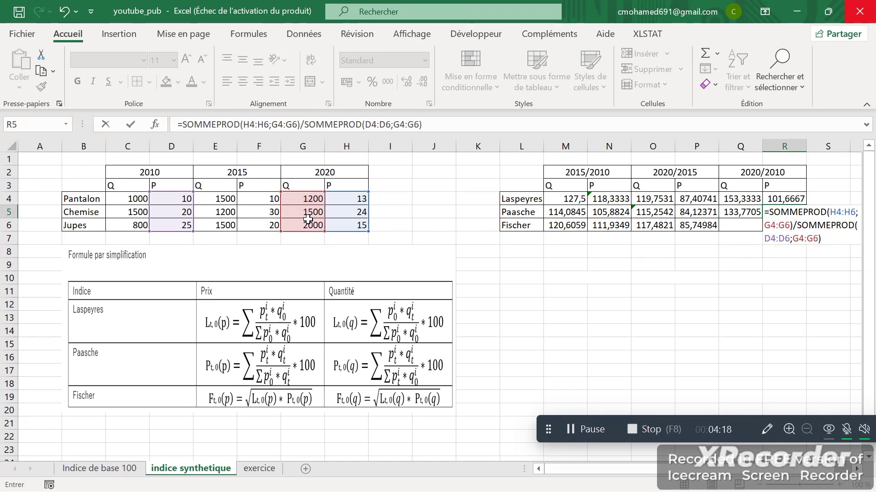
type("*100")
key("Return")
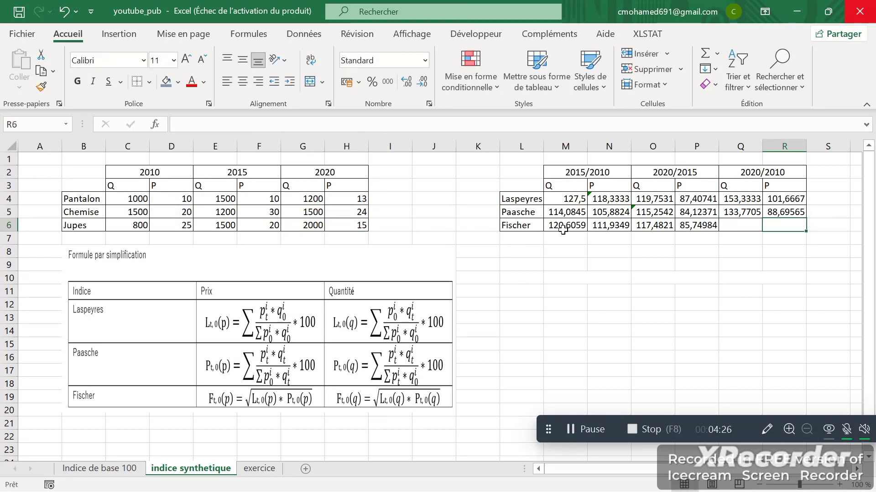
Calculate the 2020/2010 Fischer quantity index in Q6 with =RACINE(Q4*Q5)
left_click_drag(565, 198, 739, 225)
left_click(749, 221)
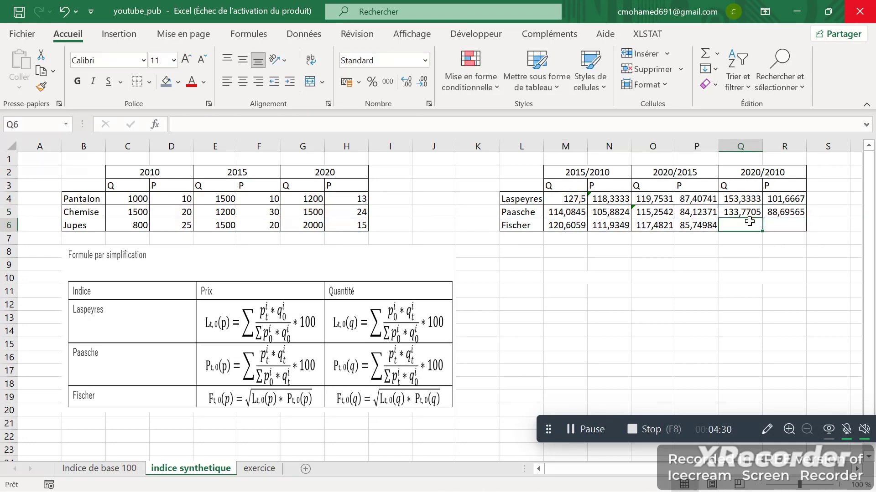
type("=raci")
key("Tab")
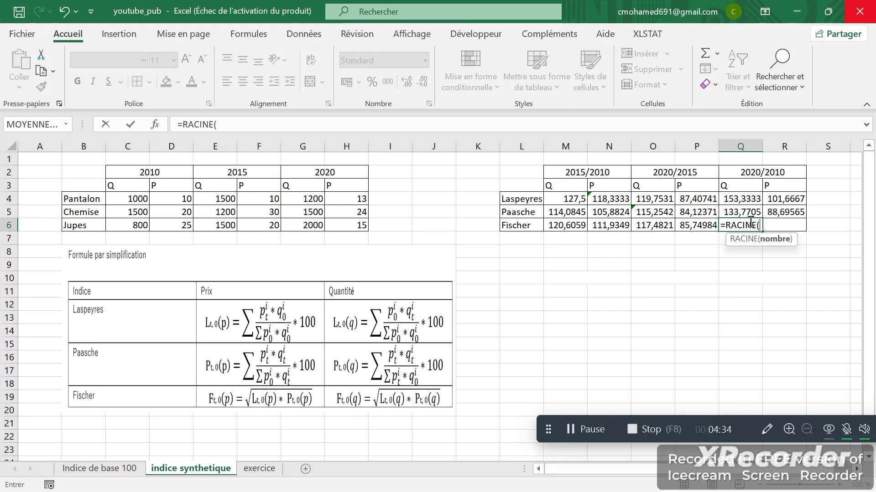
left_click(747, 201)
type("*")
left_click(747, 210)
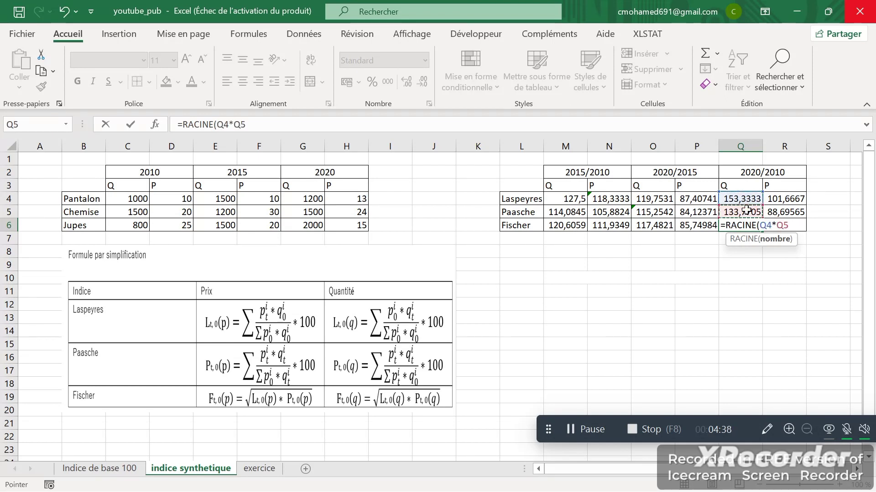
type(")")
key("Return")
Calculate the 2020/2010 Fischer price index in R6 with =RACINE(R4*R5)
left_click(780, 227)
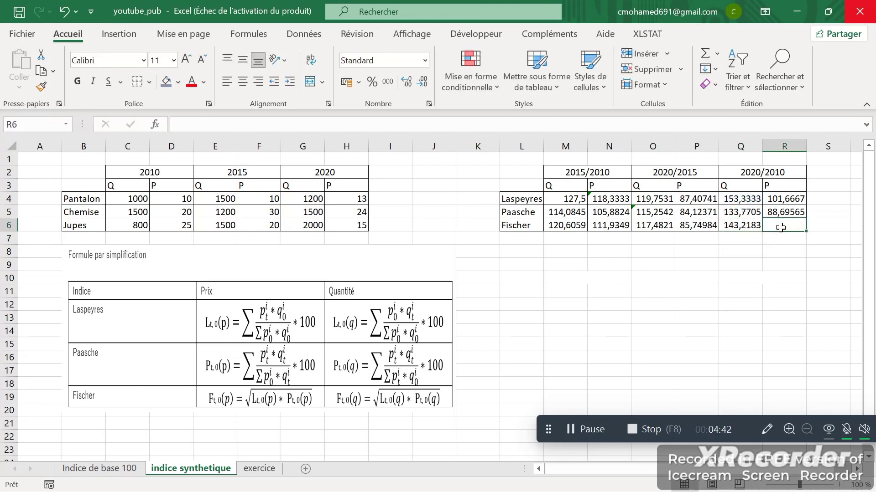
type("=raci")
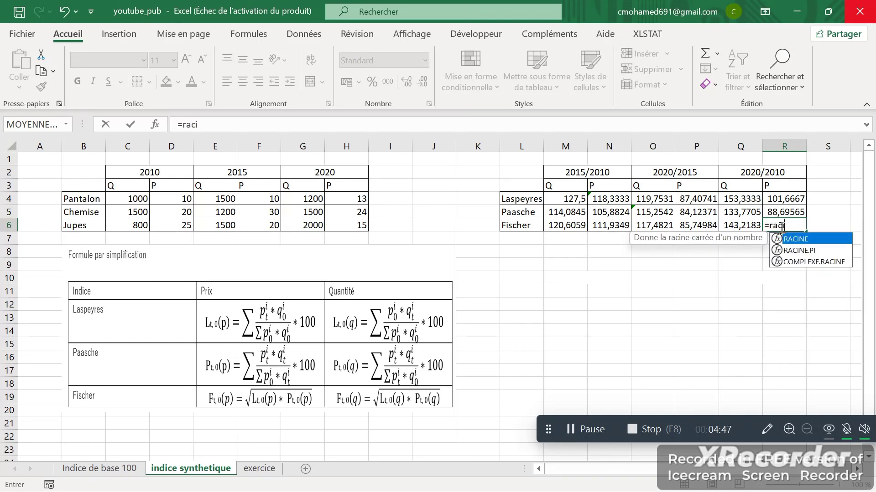
key("Tab")
left_click(784, 199)
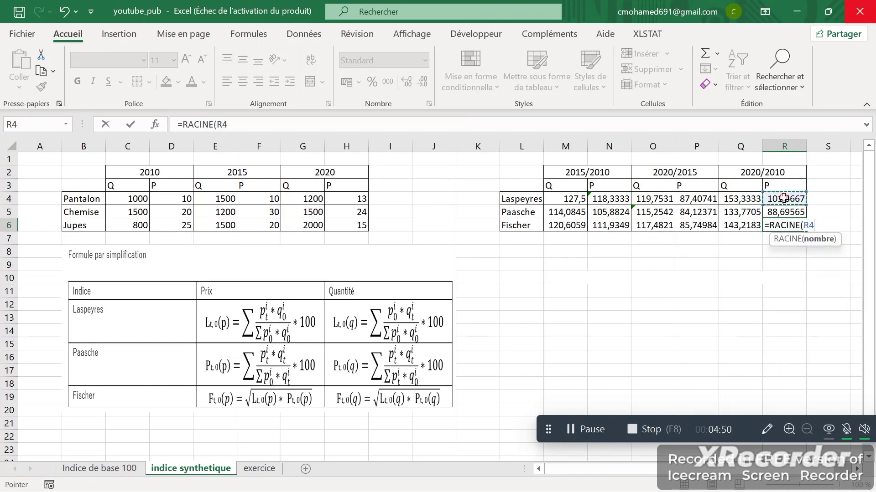
type("*")
left_click(785, 213)
type(")")
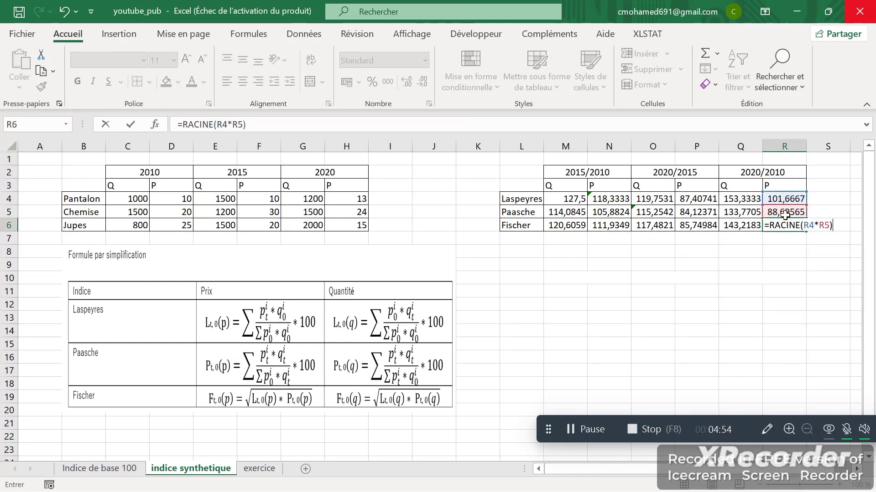
key("Return")
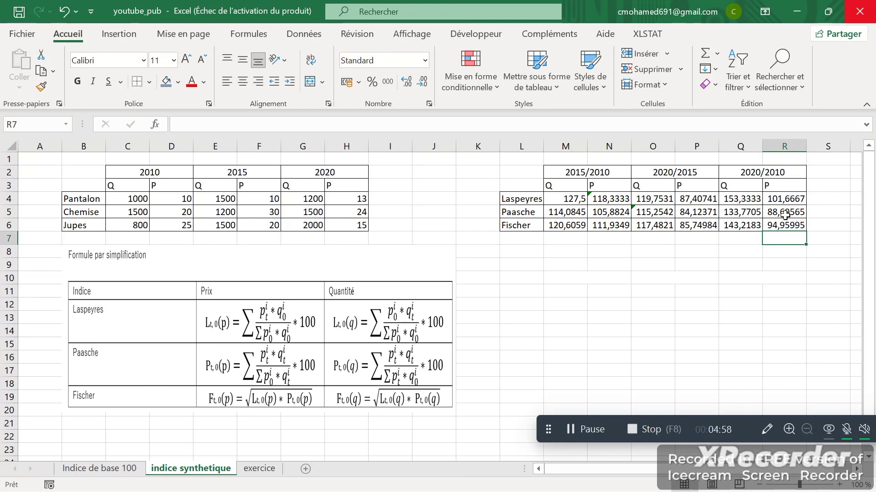
type("indi")
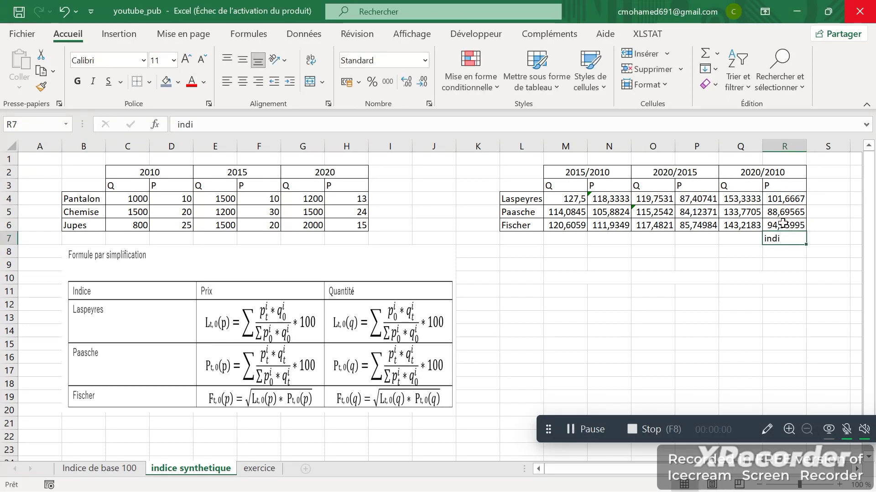
key("BackSpace")
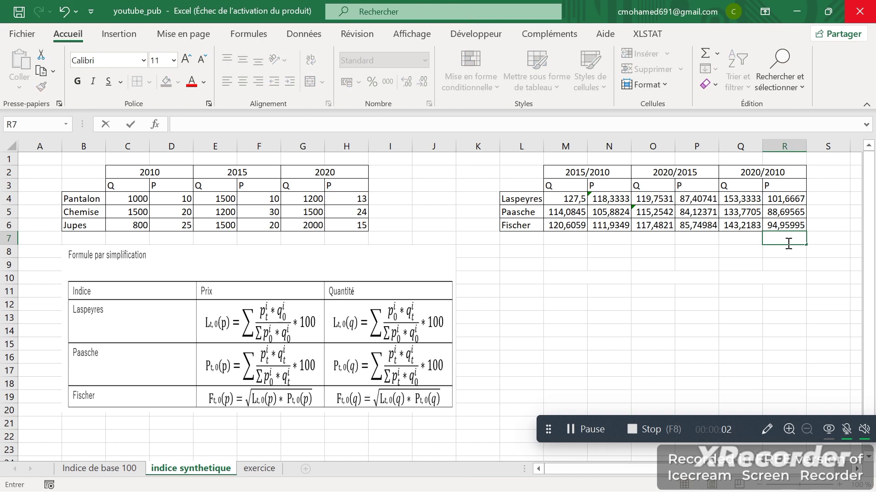
key("Return")
Review the 2020/2010 Fischer price formula in R6 and close it without changes
left_click(784, 229)
double_click(785, 229)
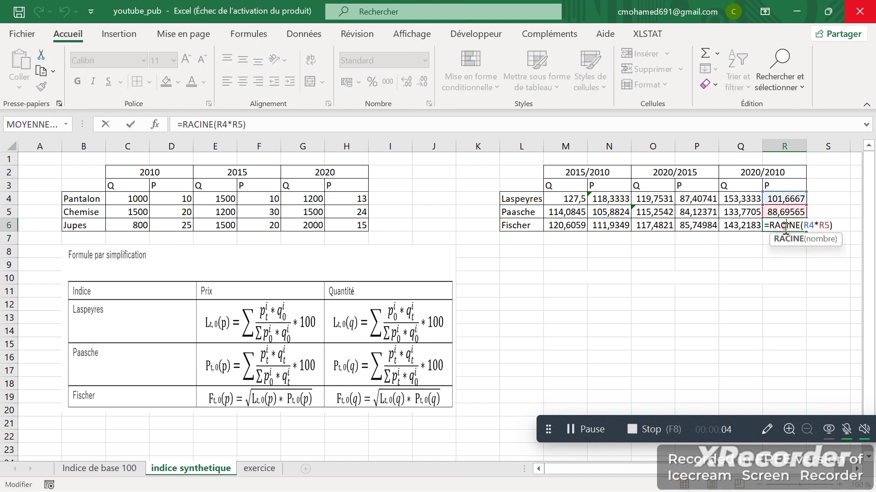
key("Return")
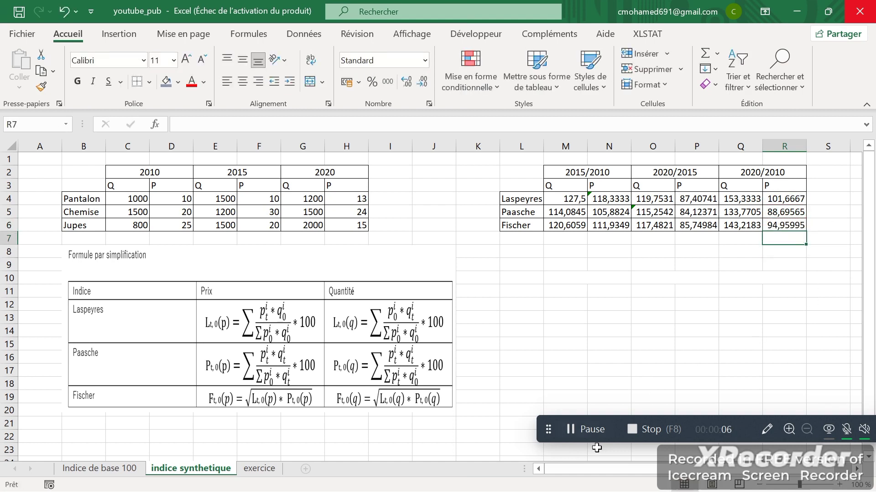